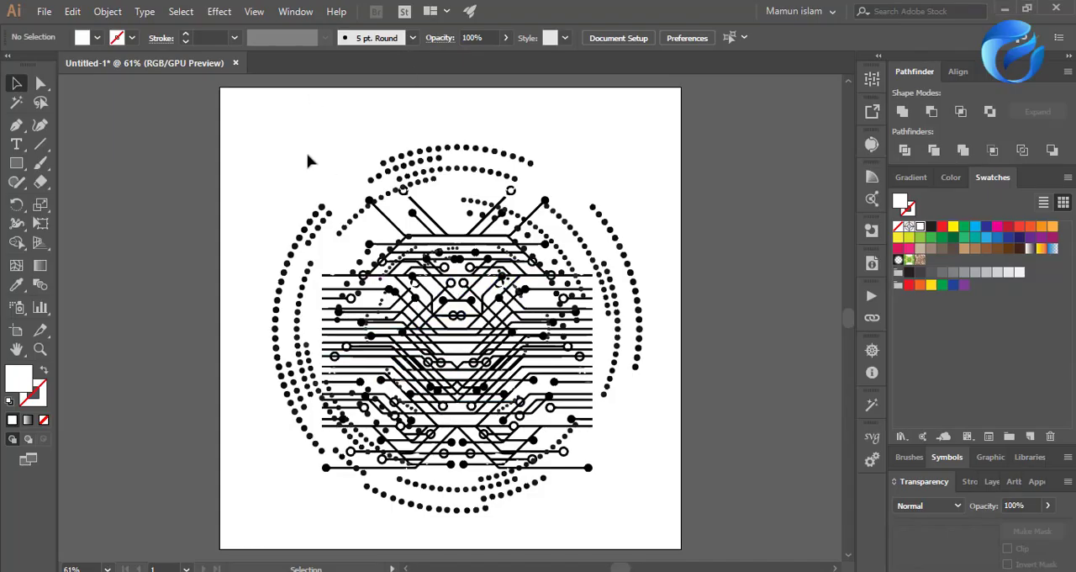
Move the two circuit-line groups off the dotted circle, one to each side of the artboard.
drag(308, 160, 698, 562)
click(677, 258)
click(313, 470)
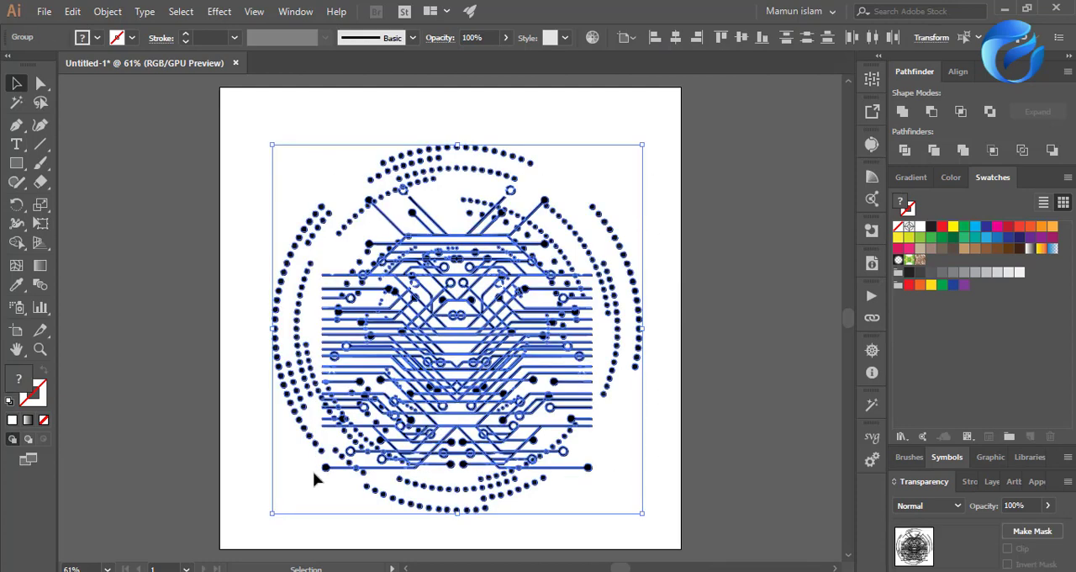
click(665, 454)
scroll(473, 414, down, 2)
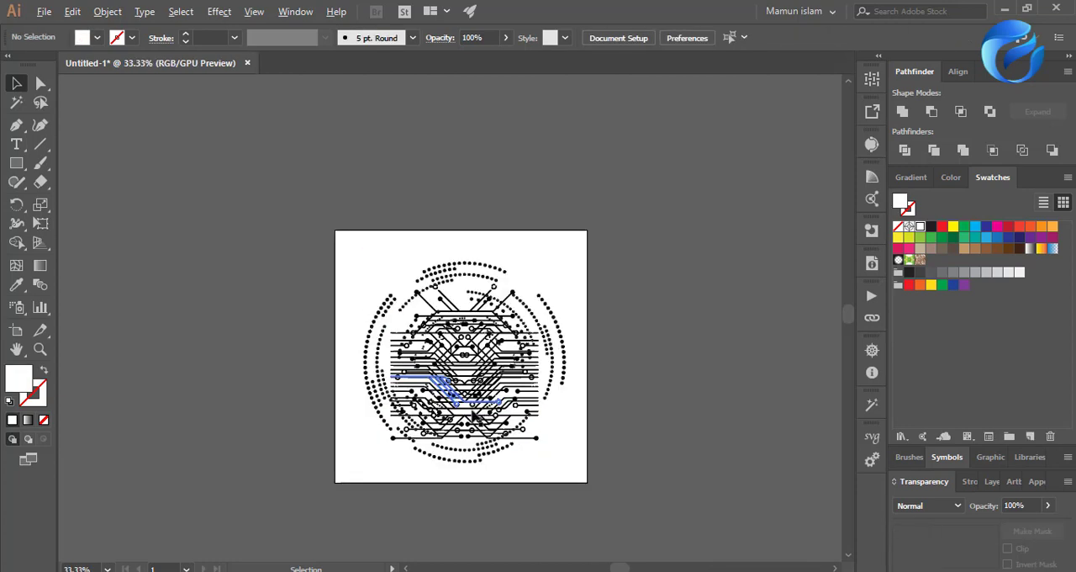
scroll(473, 414, down, 1)
drag(473, 414, 613, 412)
click(552, 465)
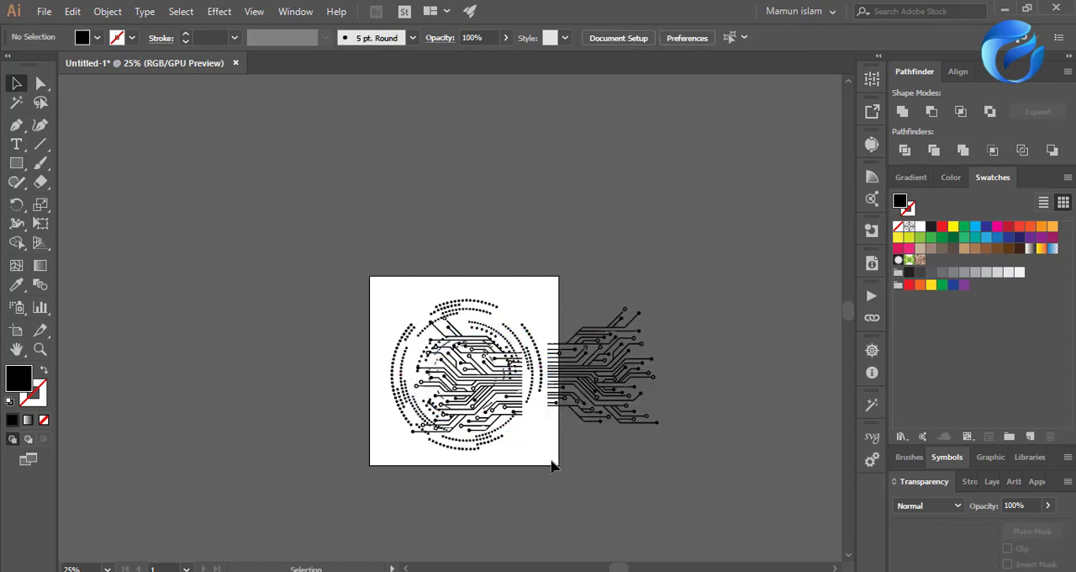
drag(496, 413, 340, 409)
click(514, 464)
scroll(538, 423, down, 3)
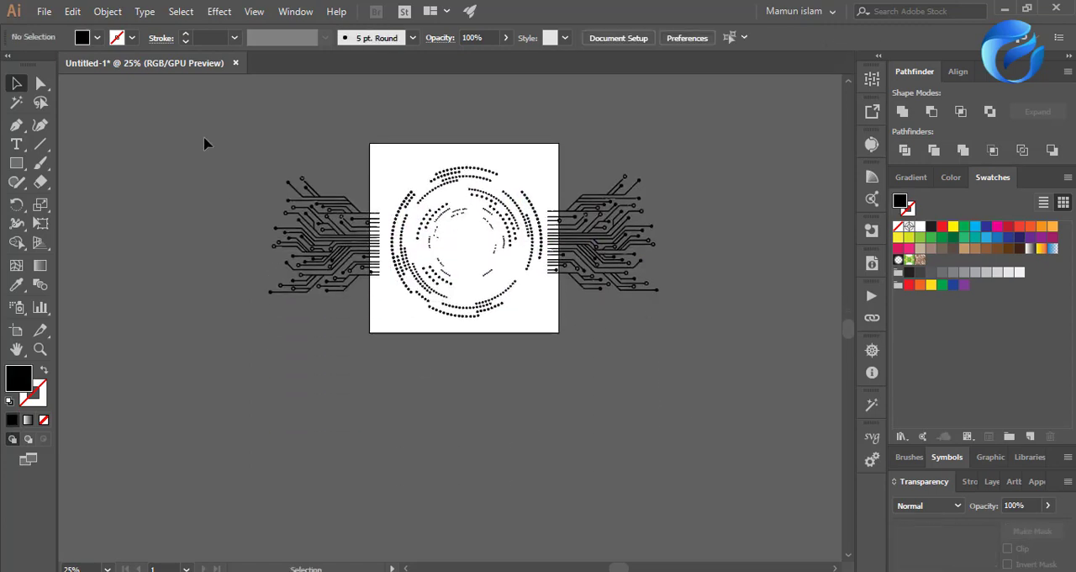
Select all the artwork and create a new document from the 1600 x 1200 pt custom preset.
key(ctrl+a)
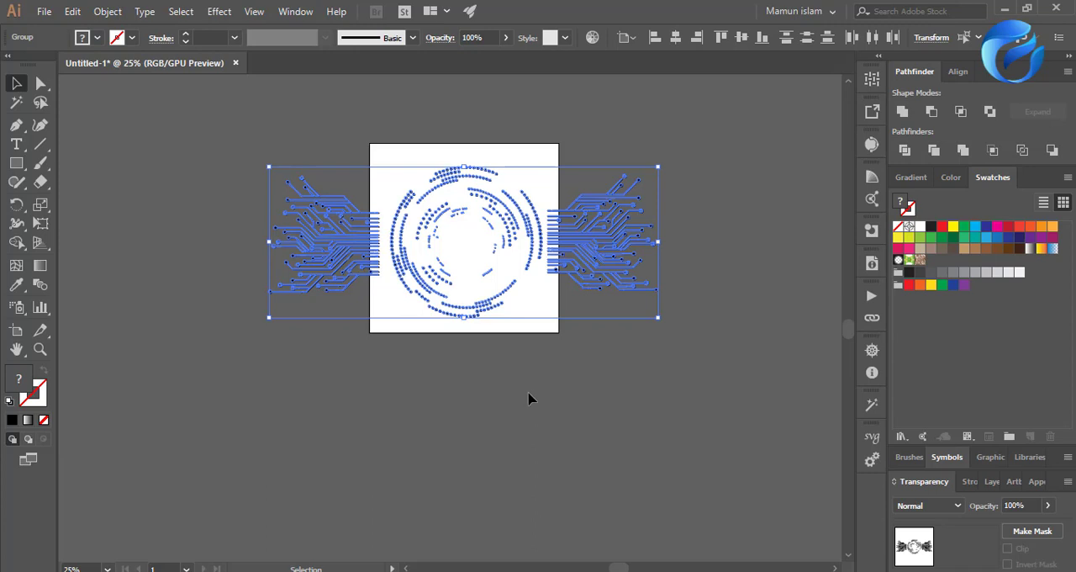
click(44, 11)
click(322, 200)
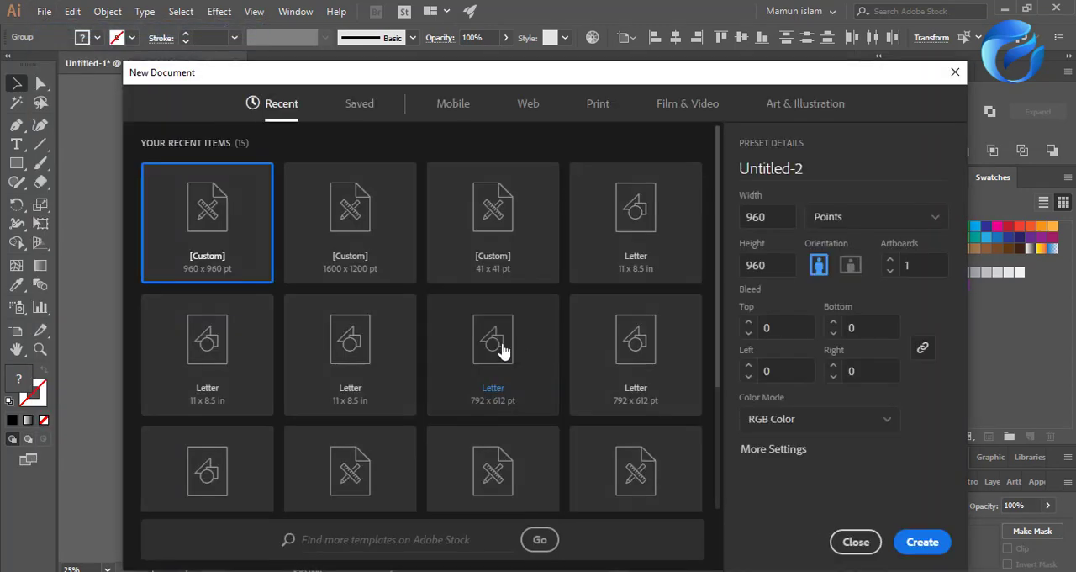
click(349, 268)
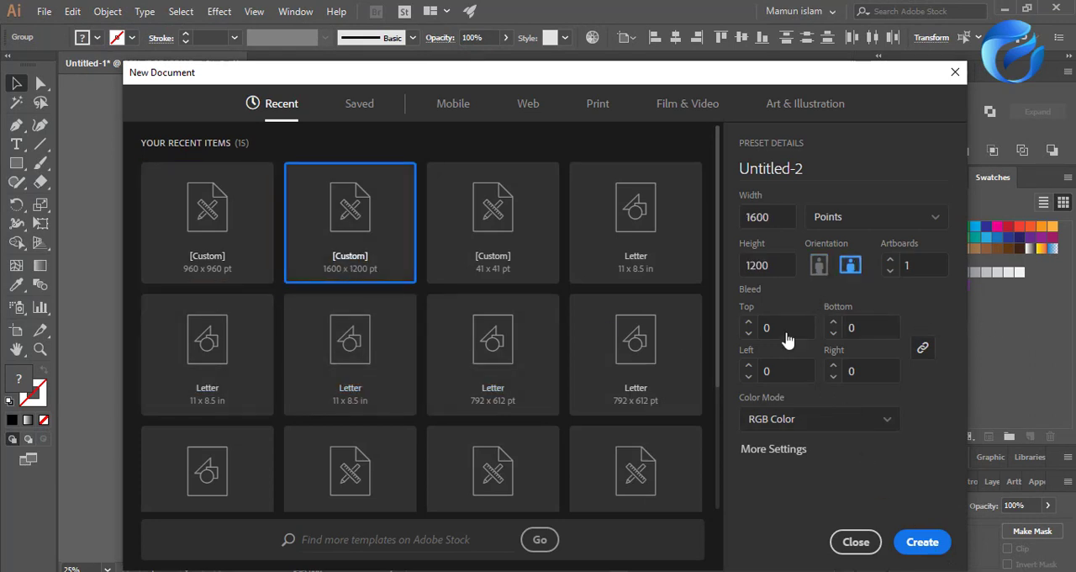
click(920, 540)
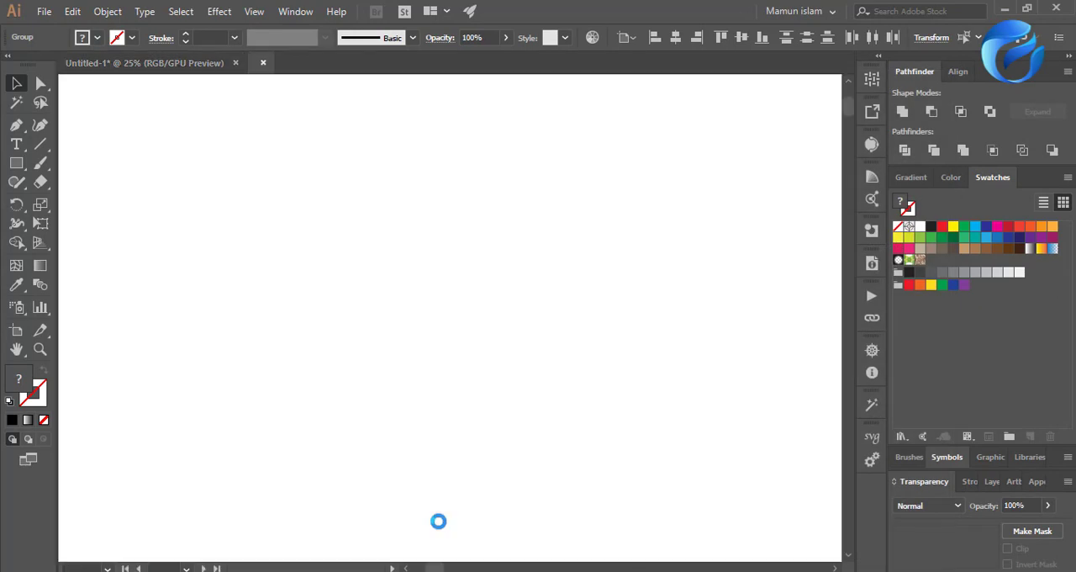
Shorten the new document's artboard to a height of about 930 pt by lowering its upper edge.
click(16, 329)
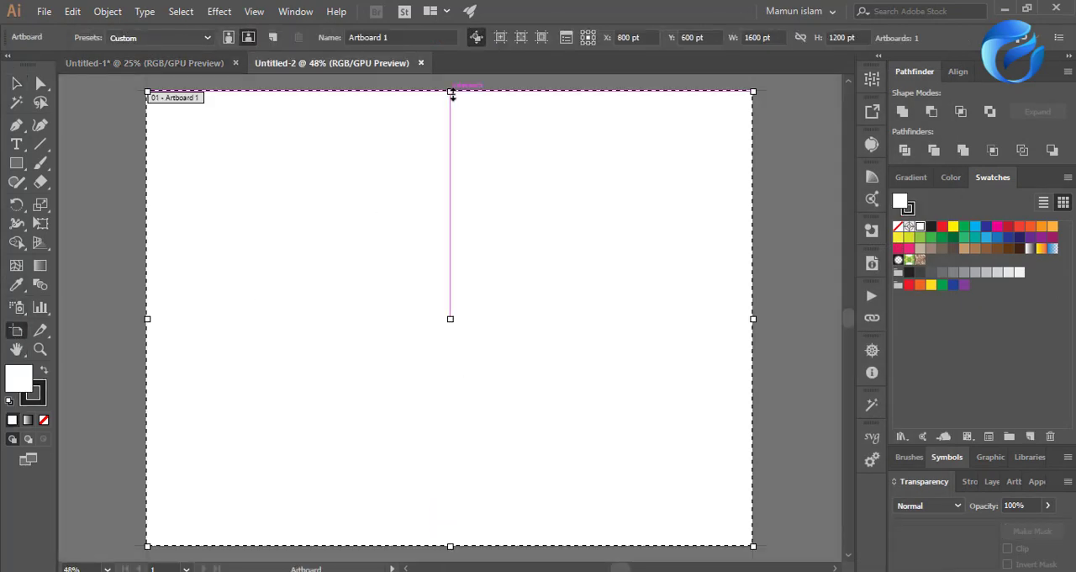
drag(451, 94, 458, 193)
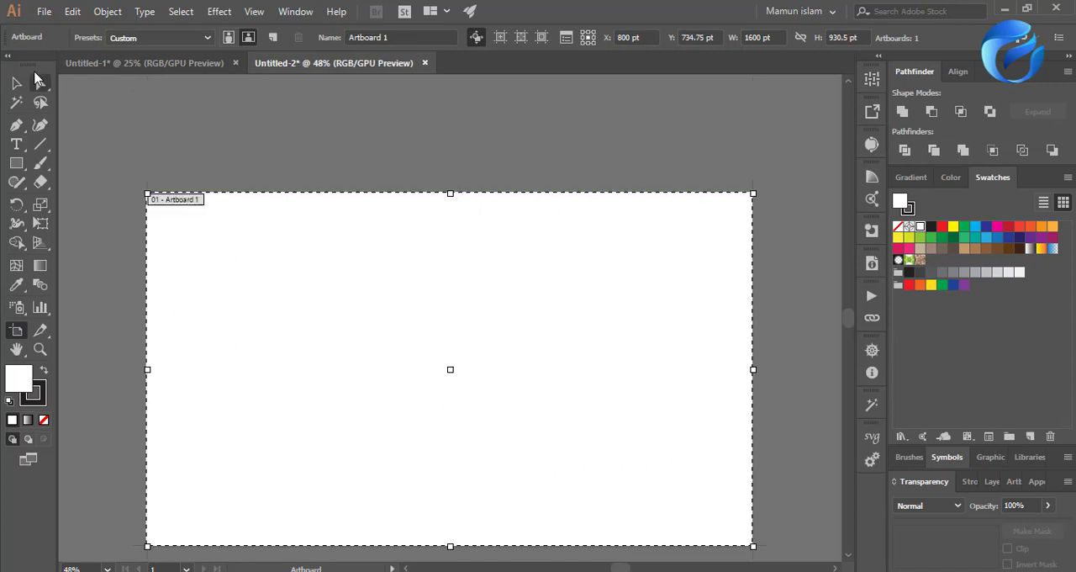
click(16, 82)
scroll(467, 336, down, 2)
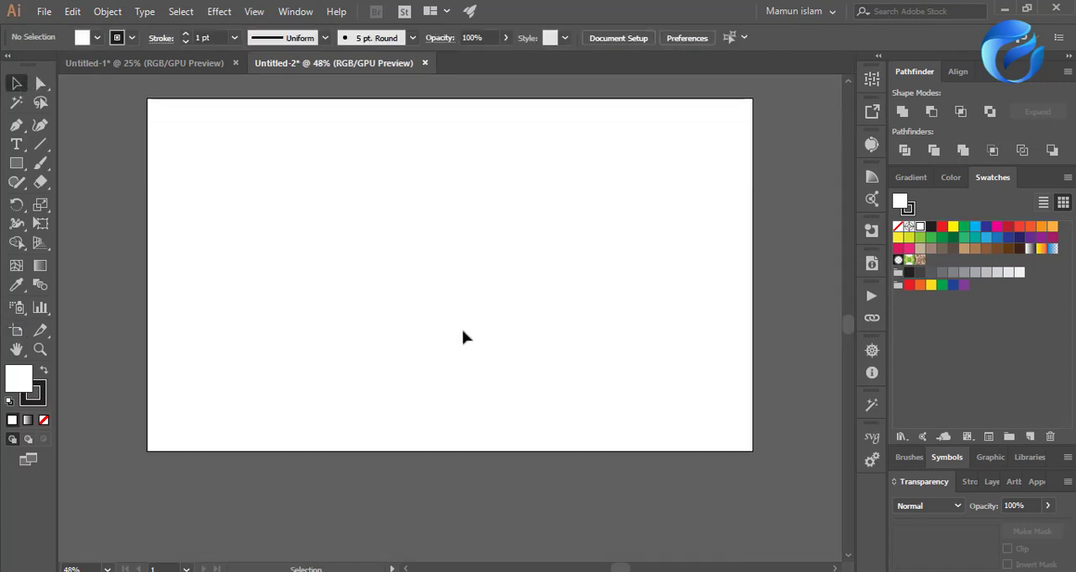
alt+scroll(322, 432, down, 1)
scroll(354, 396, up, 1)
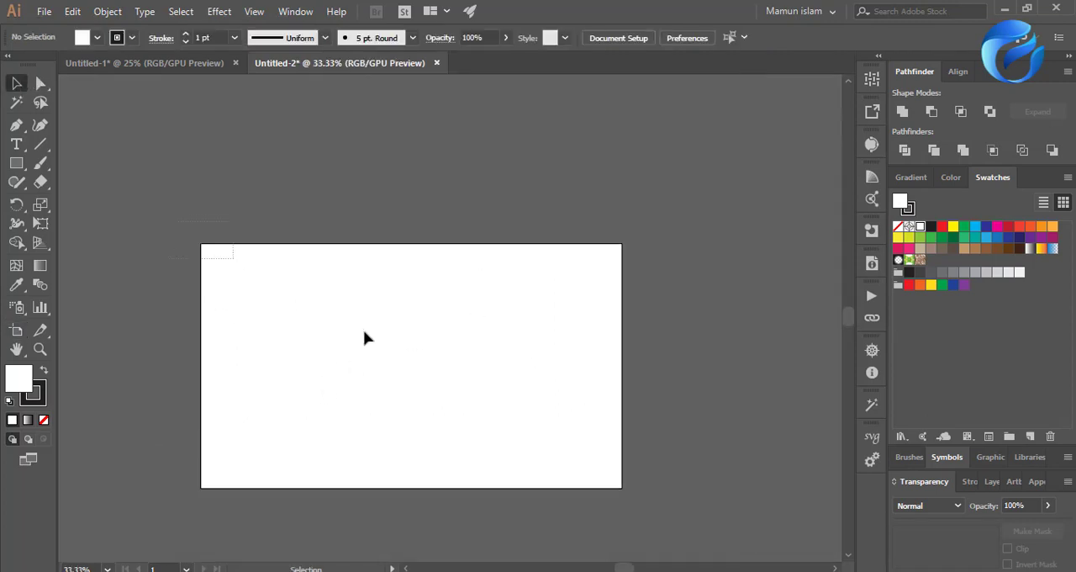
Bring the selected circuit and dotted-circle artwork from Untitled-1 into Untitled-2, placing it above the artboard.
click(175, 72)
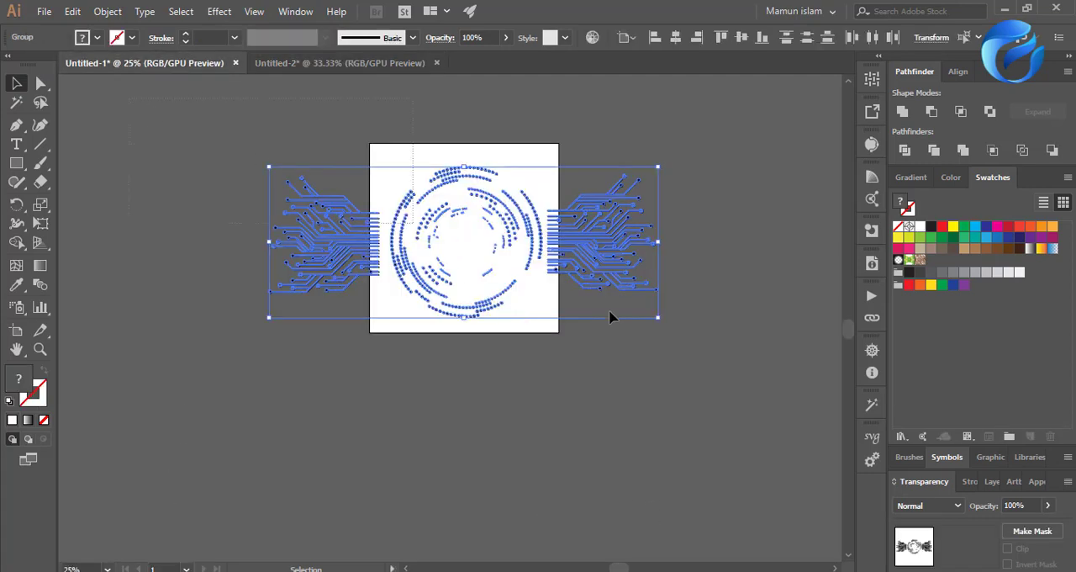
drag(611, 291, 530, 193)
click(466, 385)
scroll(458, 388, down, 2)
scroll(421, 380, up, 1)
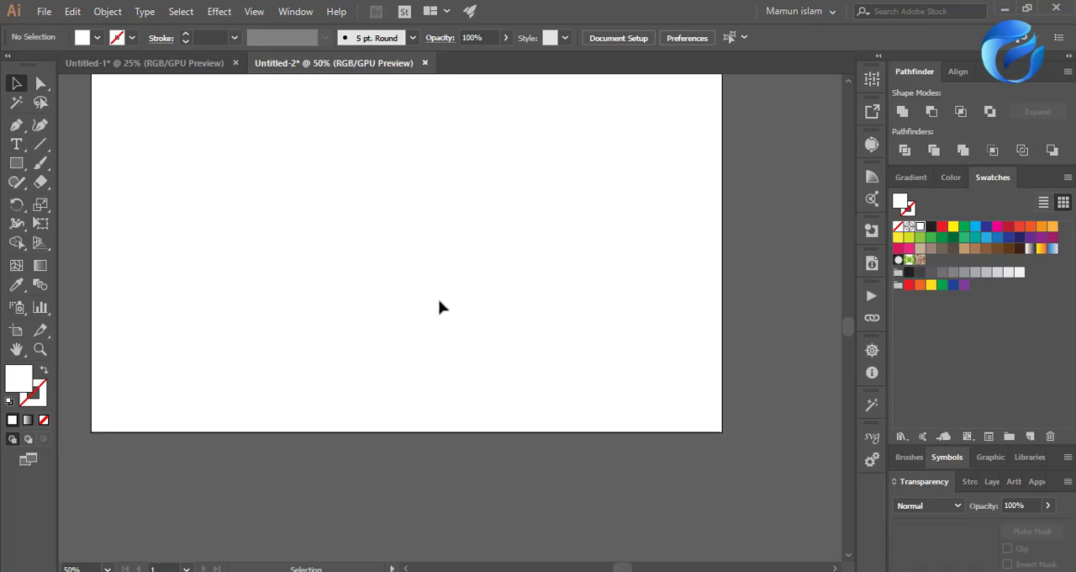
Draw a rectangle covering the whole artboard as the background.
scroll(366, 353, up, 2)
click(16, 163)
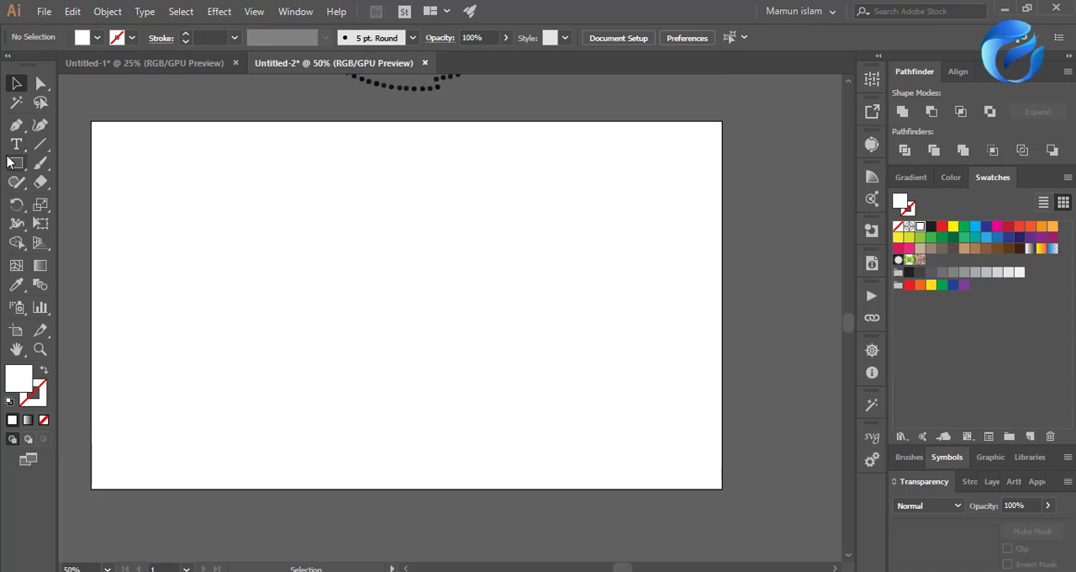
drag(16, 163, 67, 201)
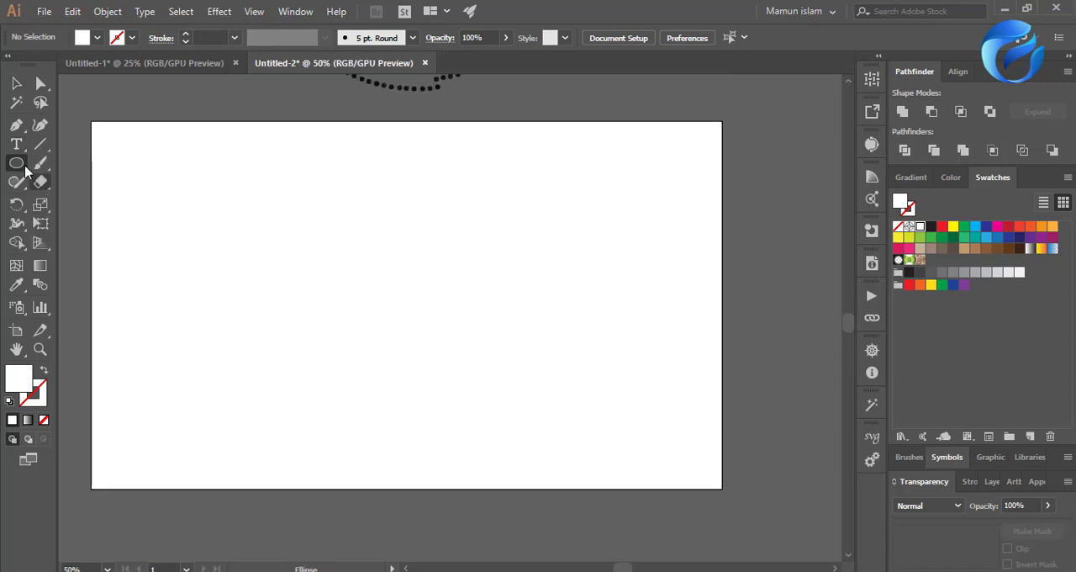
drag(15, 163, 73, 164)
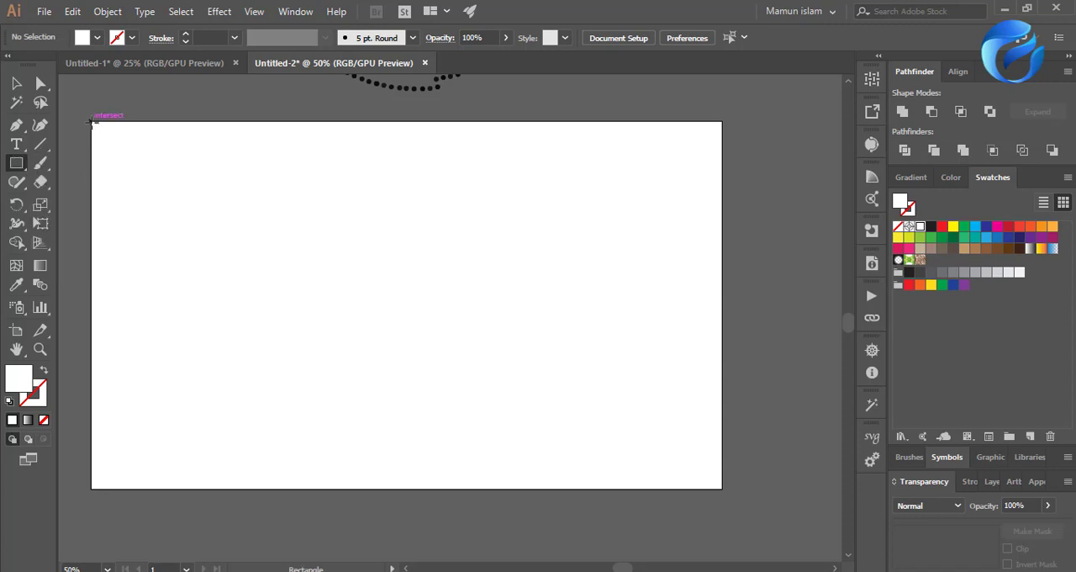
drag(91, 122, 721, 488)
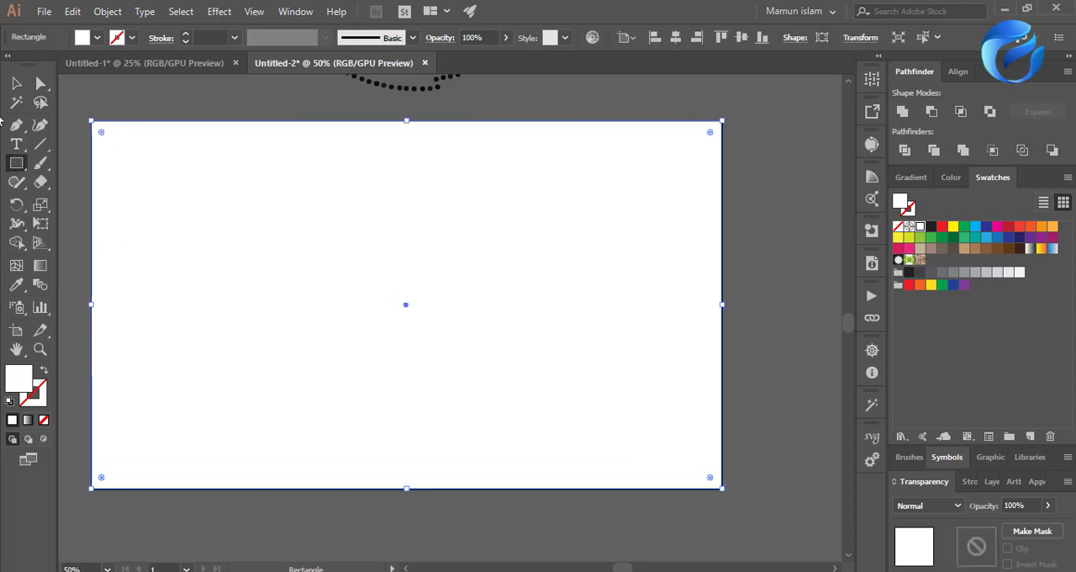
click(16, 83)
Try two dark blue swatches and a light gray swatch as the background rectangle's fill.
click(1008, 240)
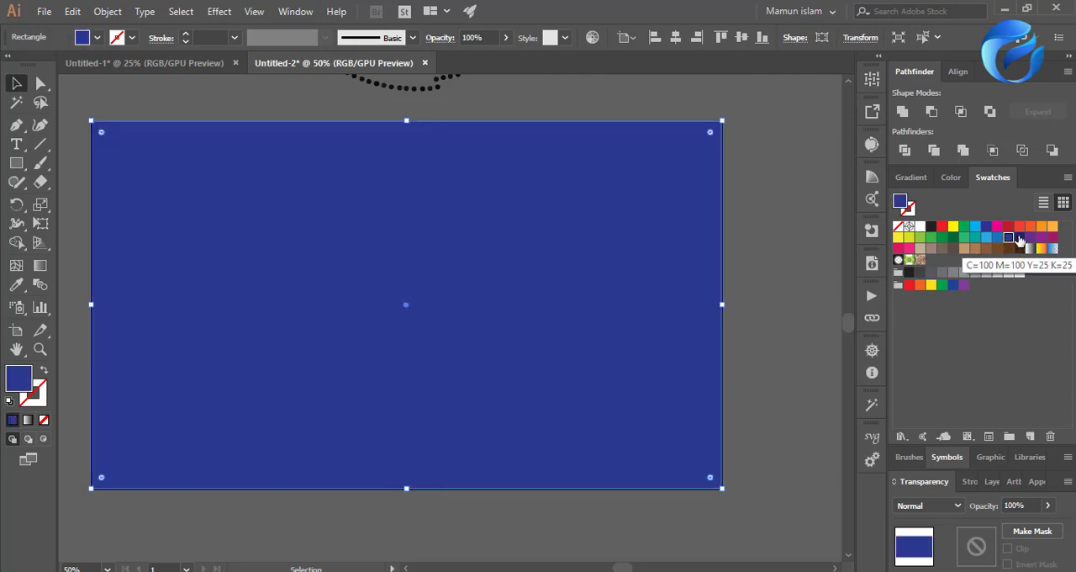
click(1019, 238)
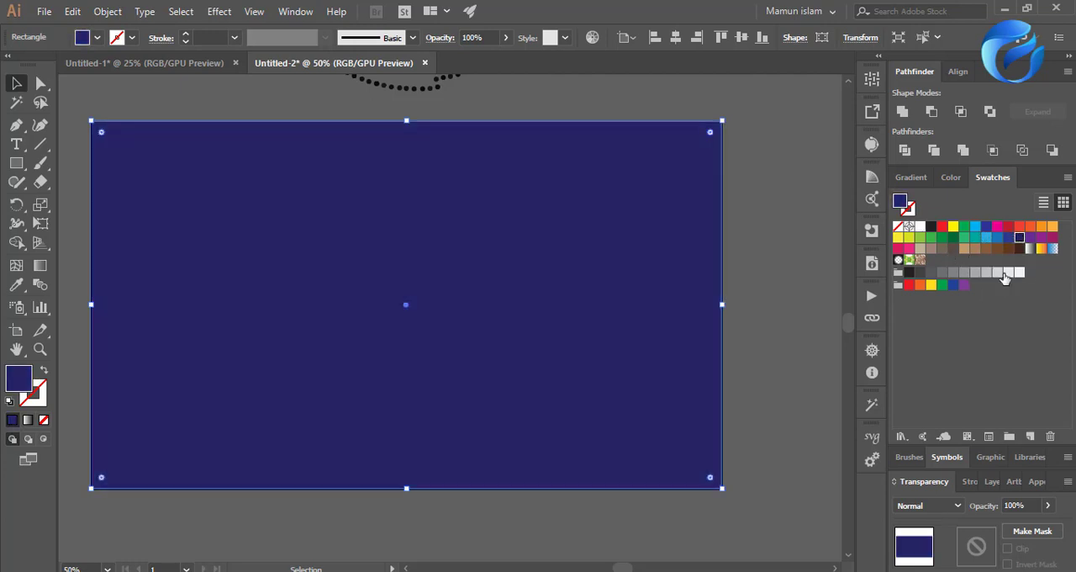
click(1006, 274)
Fill the background rectangle with the white-to-black linear gradient and lighten its end stop to 19.22% black.
click(910, 178)
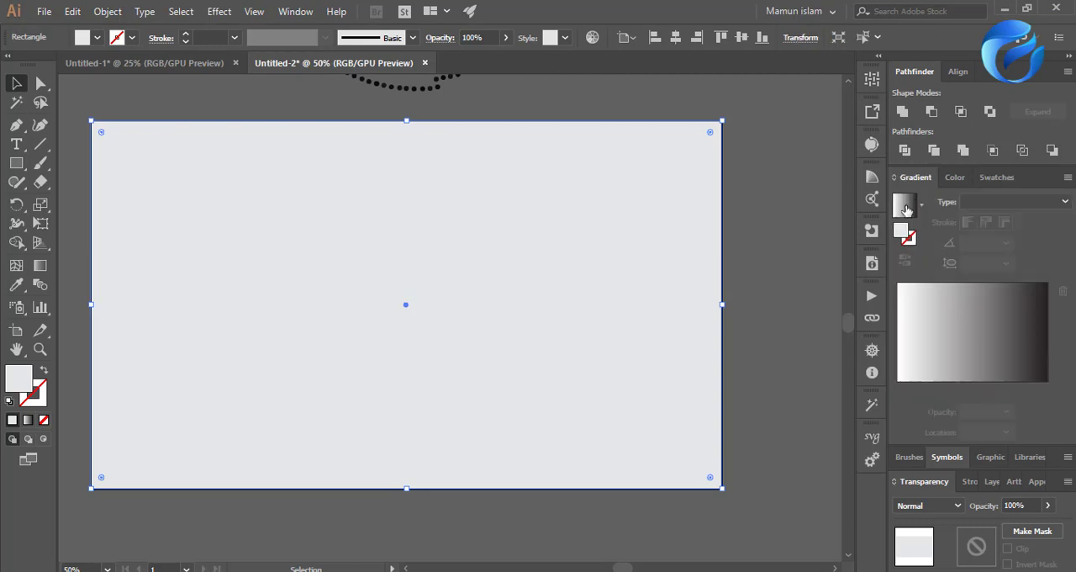
click(925, 352)
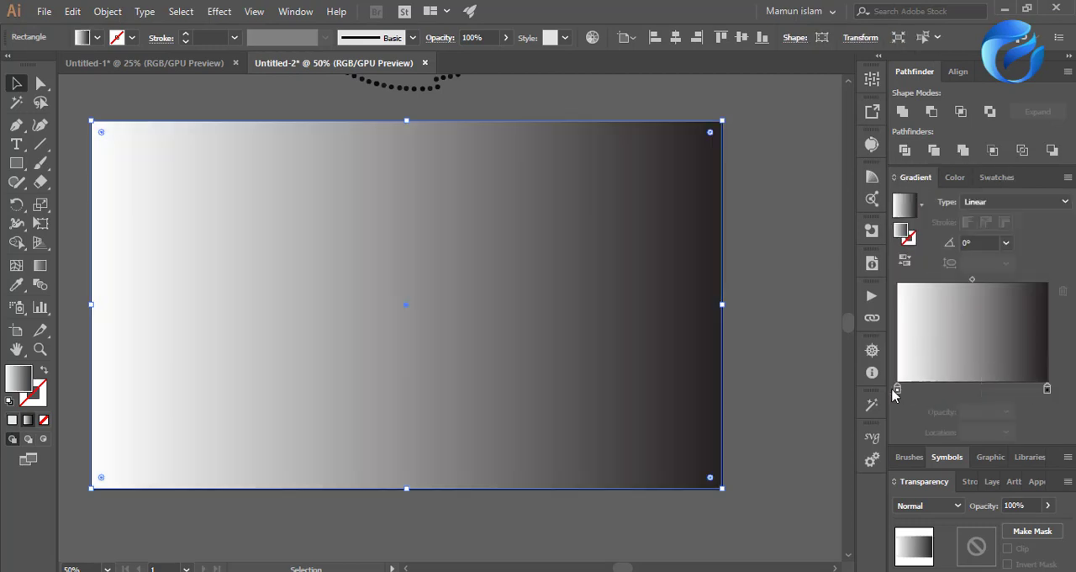
click(1048, 391)
double_click(1047, 390)
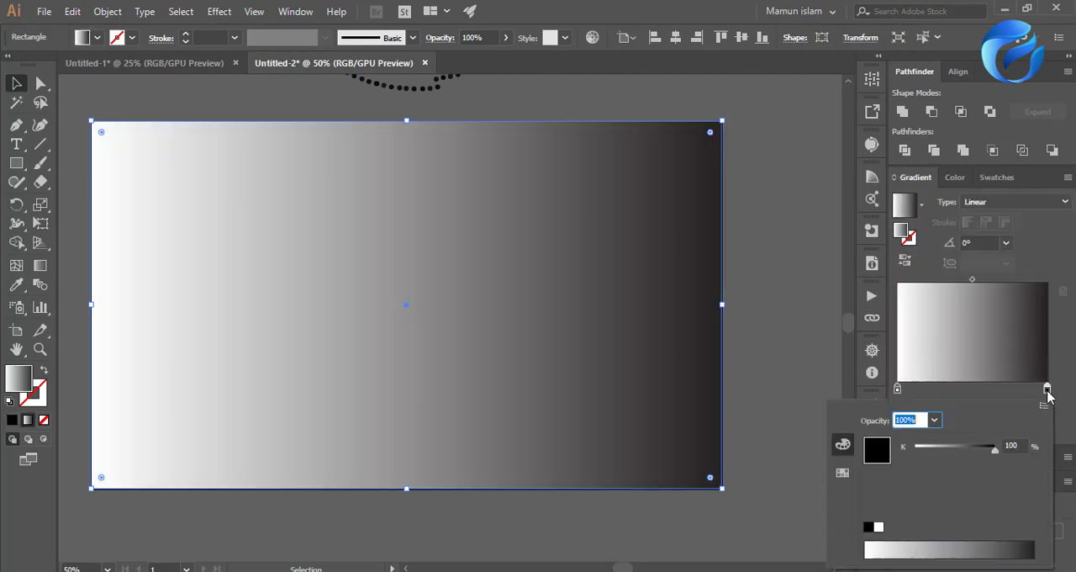
drag(912, 544, 884, 539)
click(898, 543)
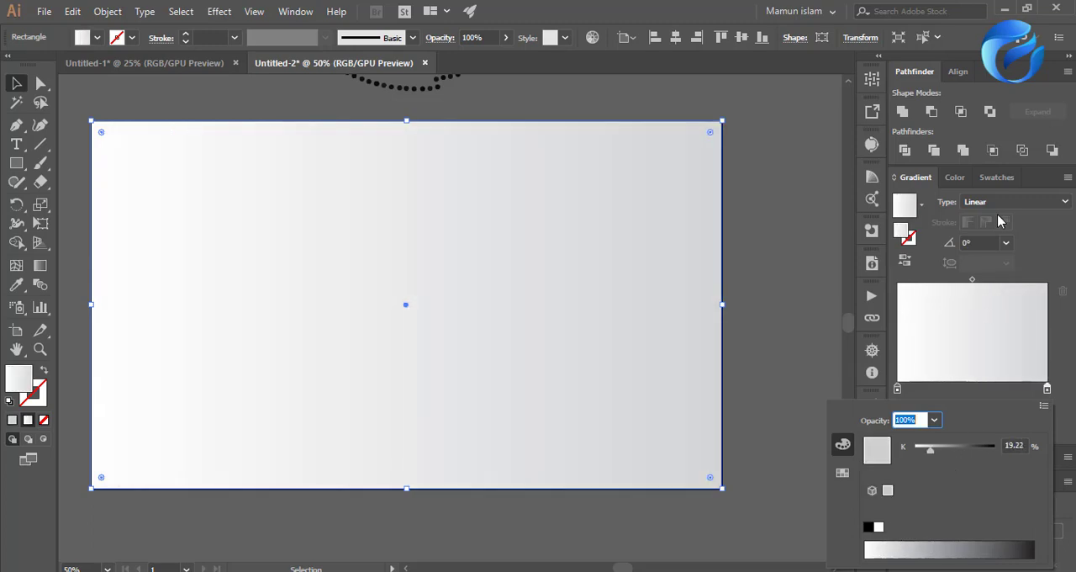
Change the background rectangle's gradient type to Radial.
click(990, 201)
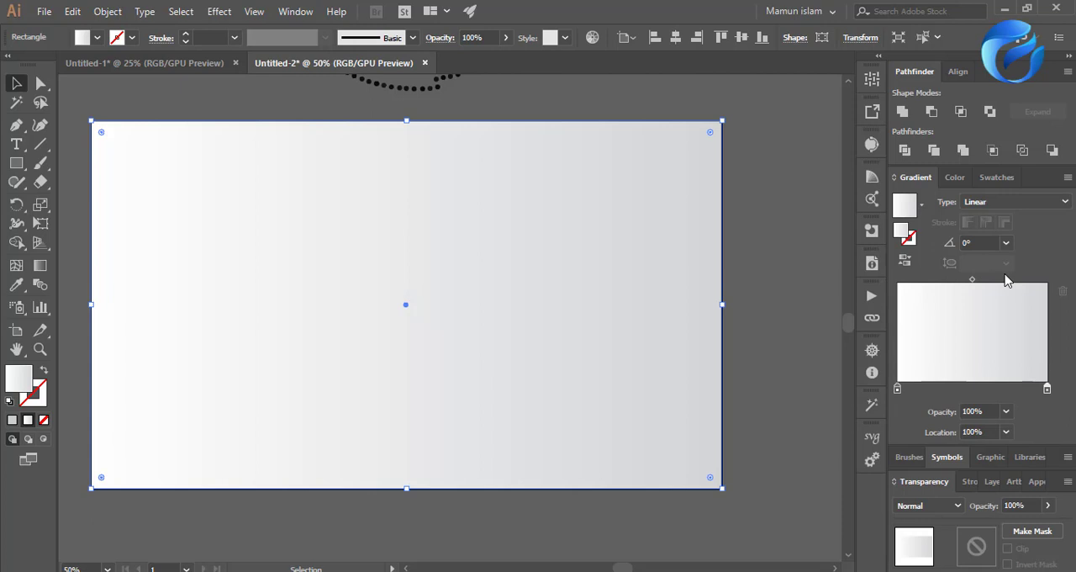
click(985, 203)
click(989, 238)
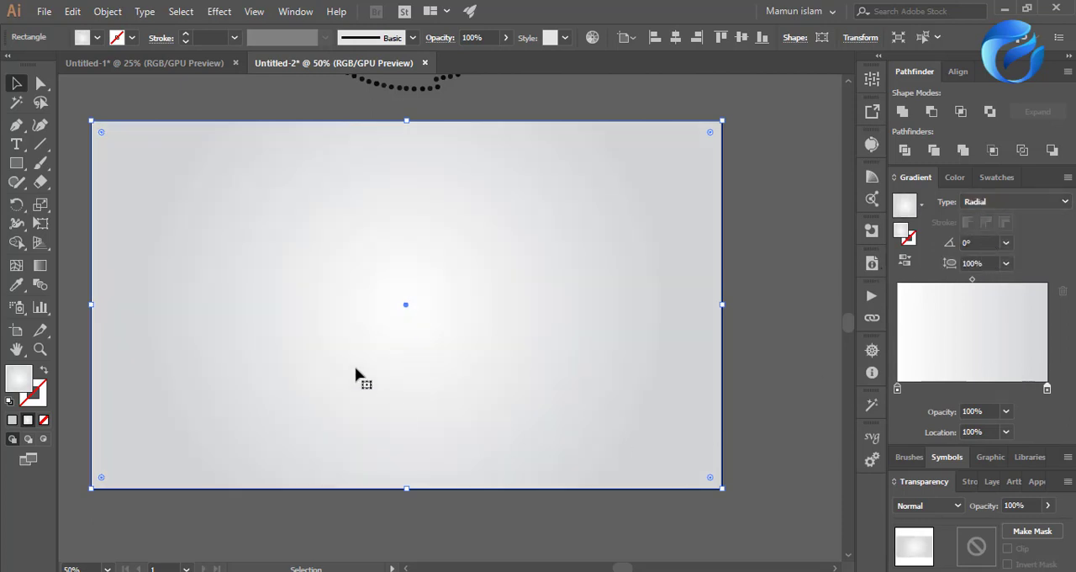
click(757, 354)
scroll(434, 413, down, 3)
scroll(434, 406, up, 3)
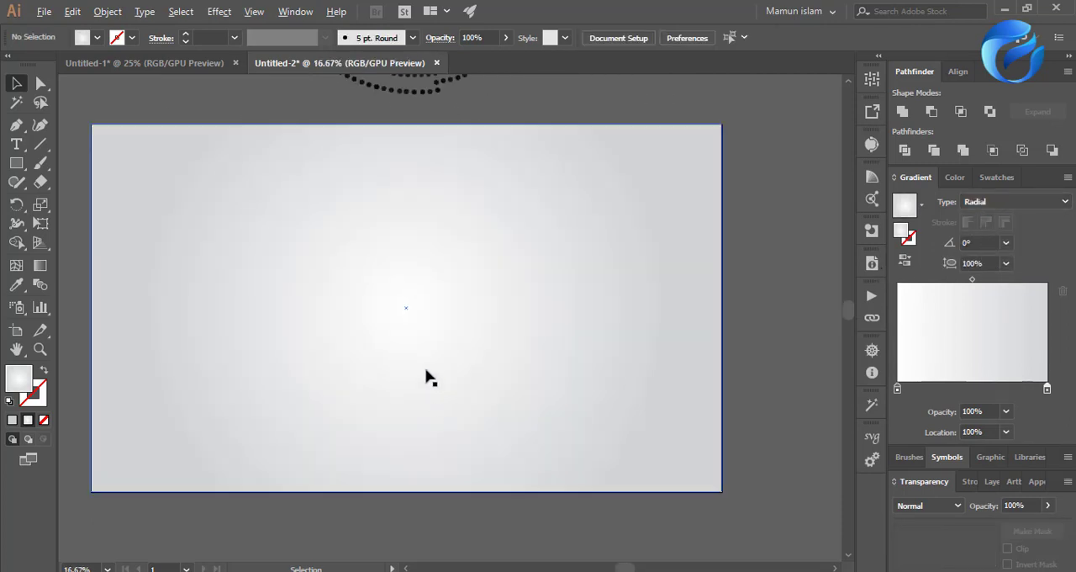
Lighten the radial gradient's outer stop to 11.76% black and tint its center stop slightly off-white.
double_click(1046, 390)
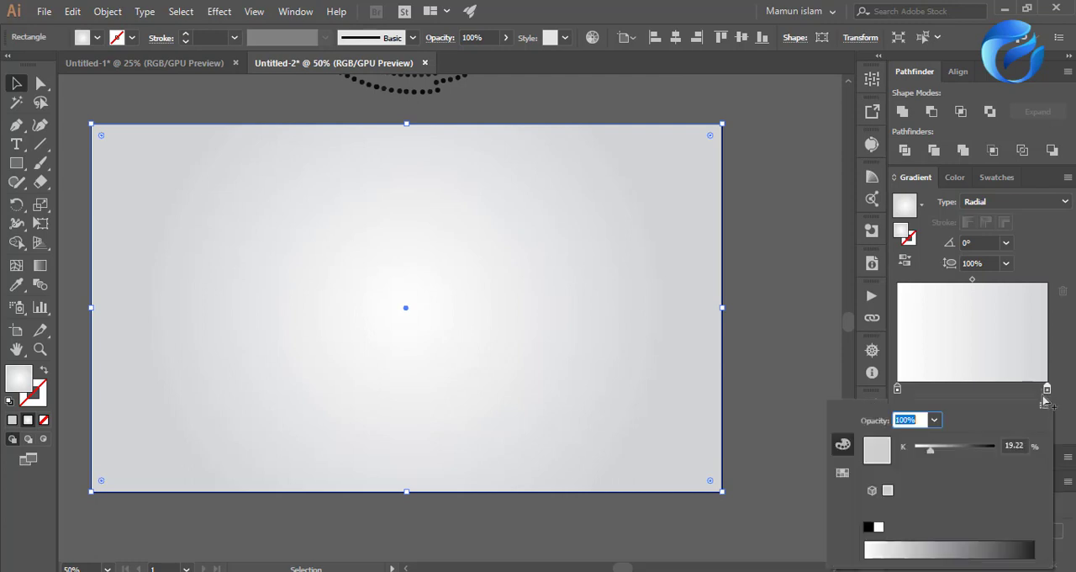
click(900, 546)
drag(900, 545, 891, 547)
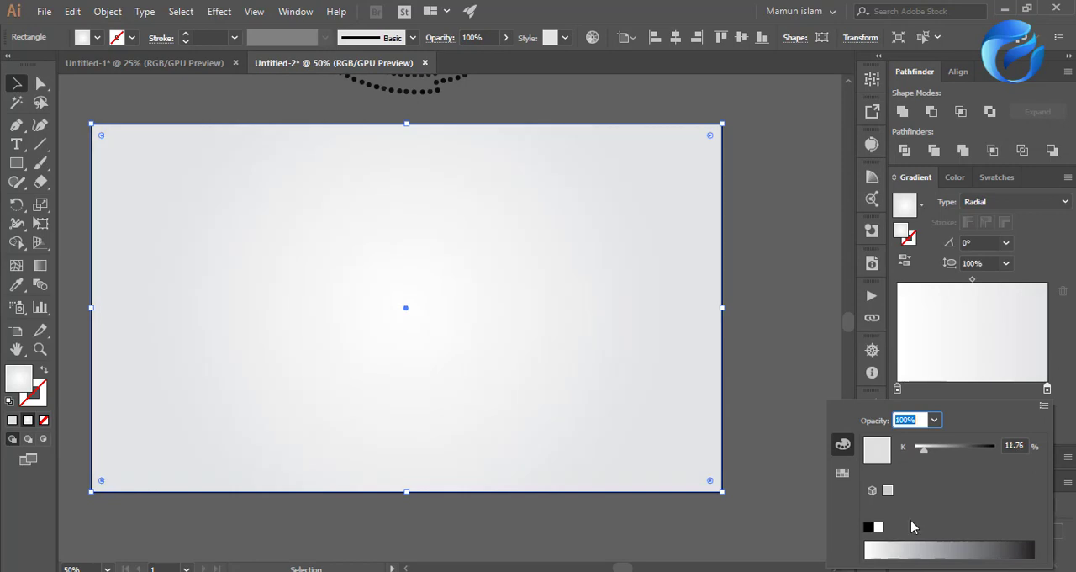
double_click(898, 389)
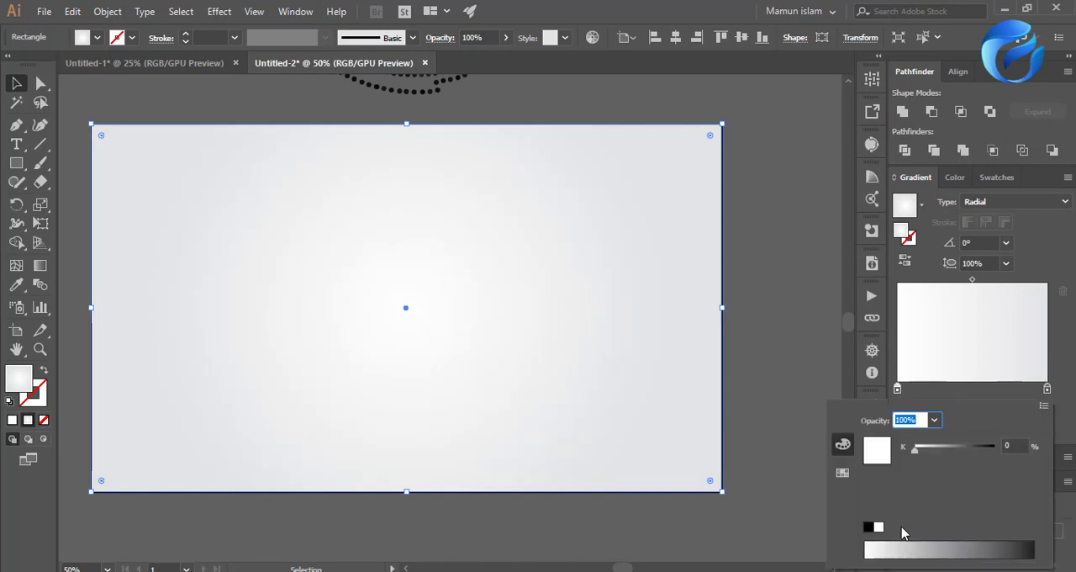
click(871, 547)
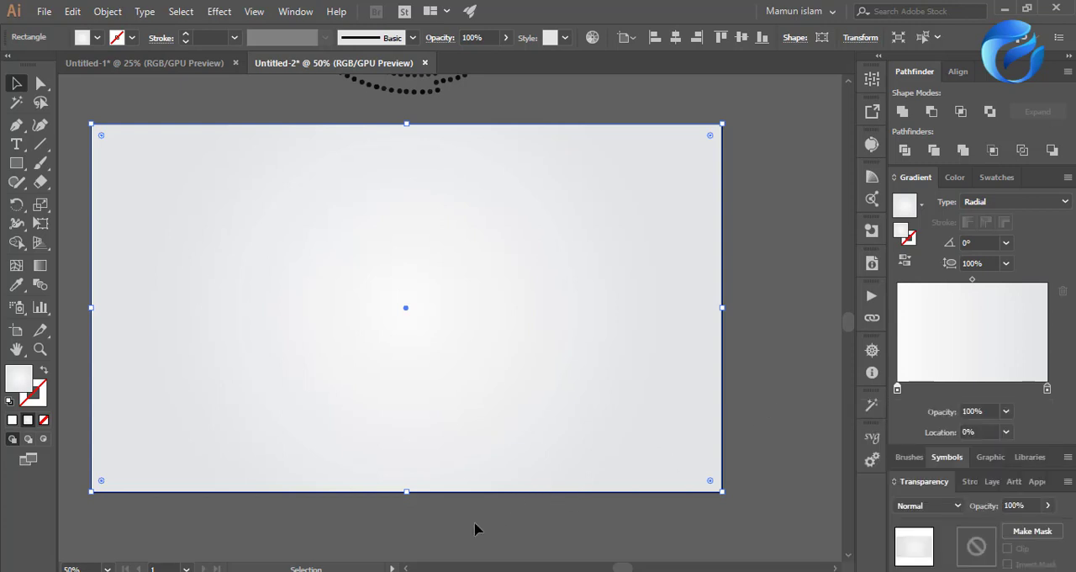
click(514, 505)
Draw a circle in the empty area below the background rectangle, about half the rectangle's width, using the current radial gradient fill.
scroll(553, 476, down, 2)
scroll(715, 432, down, 2)
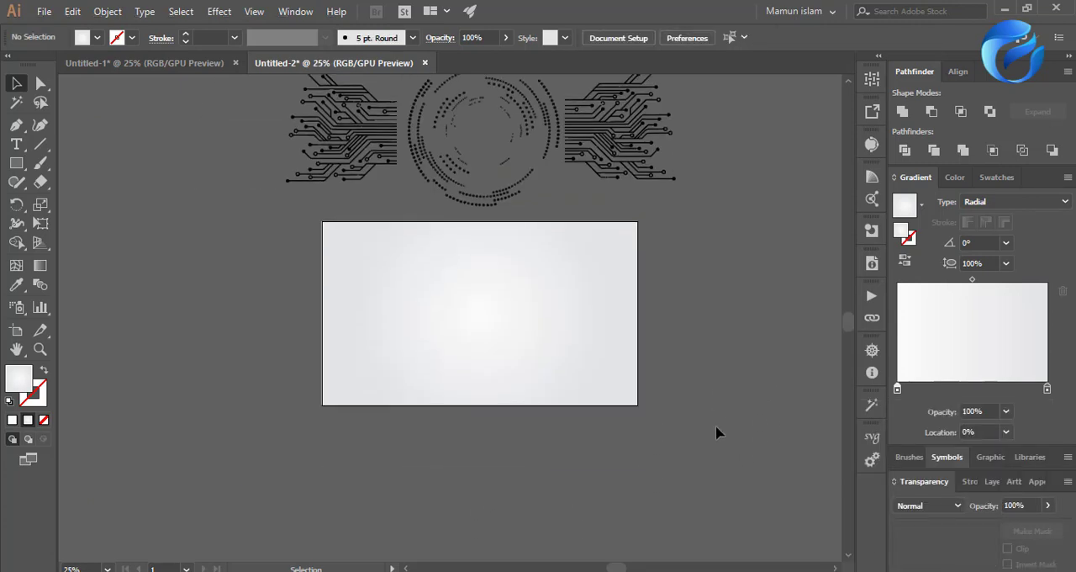
scroll(597, 383, up, 1)
scroll(577, 447, up, 3)
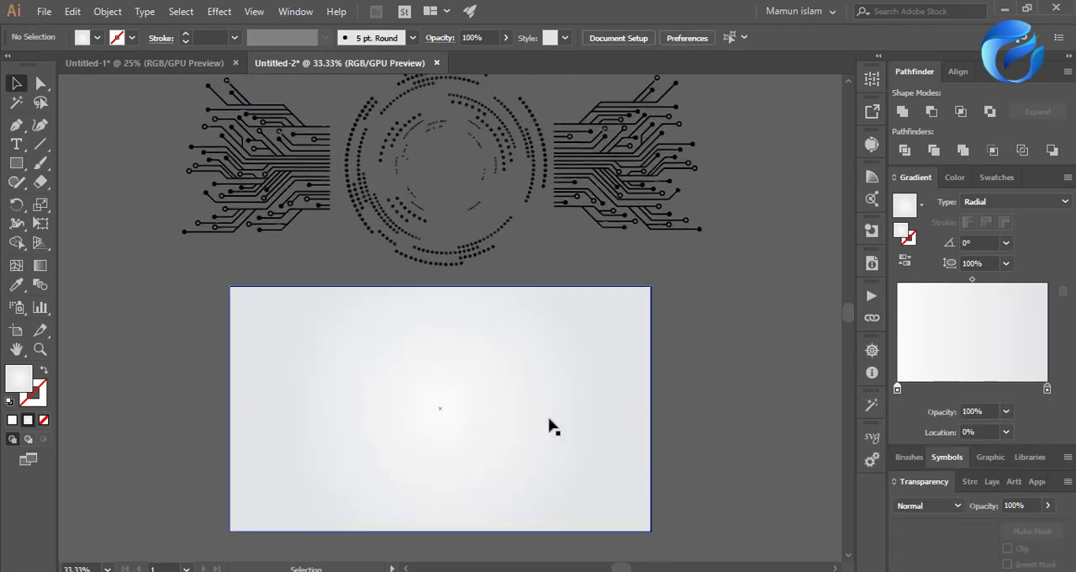
scroll(547, 391, down, 10)
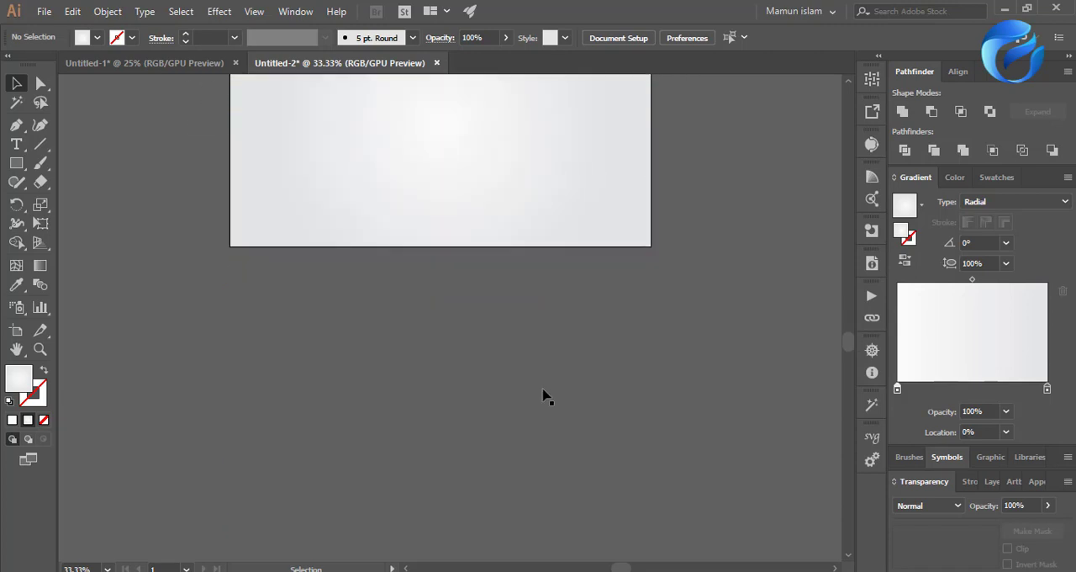
click(17, 164)
drag(17, 168, 76, 203)
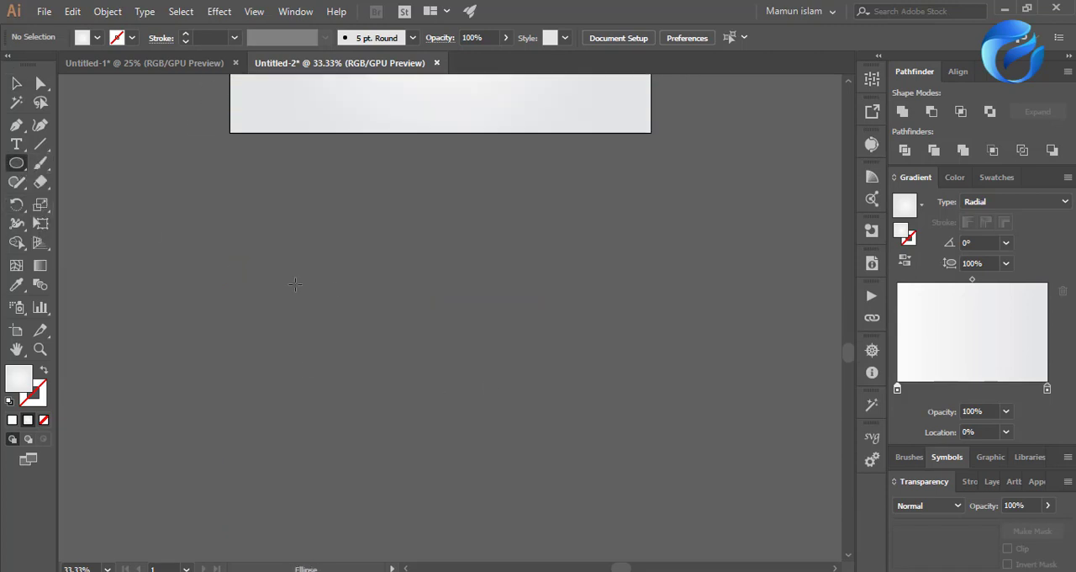
drag(426, 283, 515, 390)
click(16, 83)
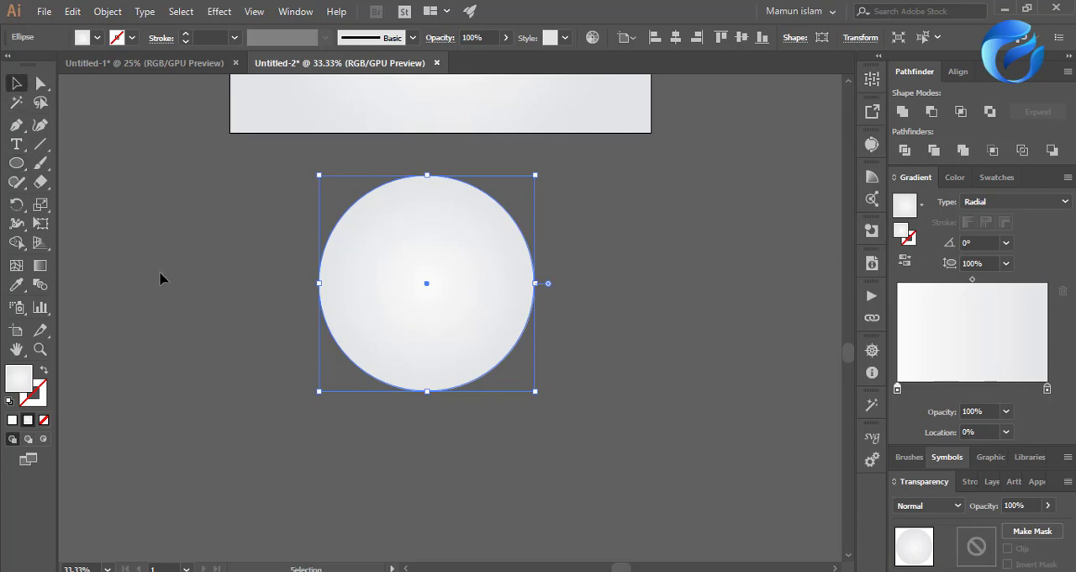
Reverse the circle's gradient and change its gradient type to Linear.
click(314, 300)
click(419, 290)
scroll(463, 319, up, 1)
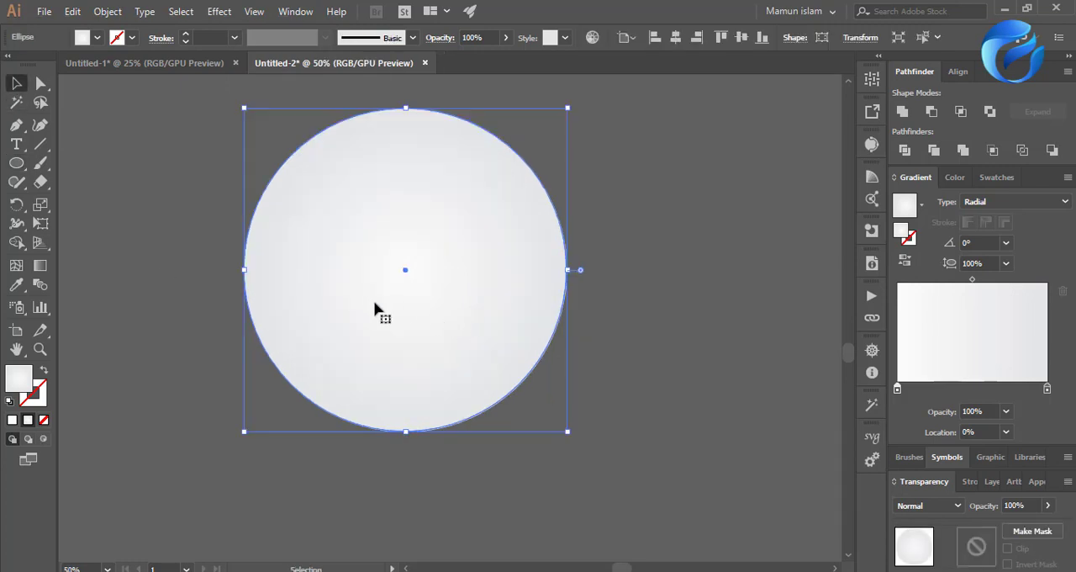
click(906, 261)
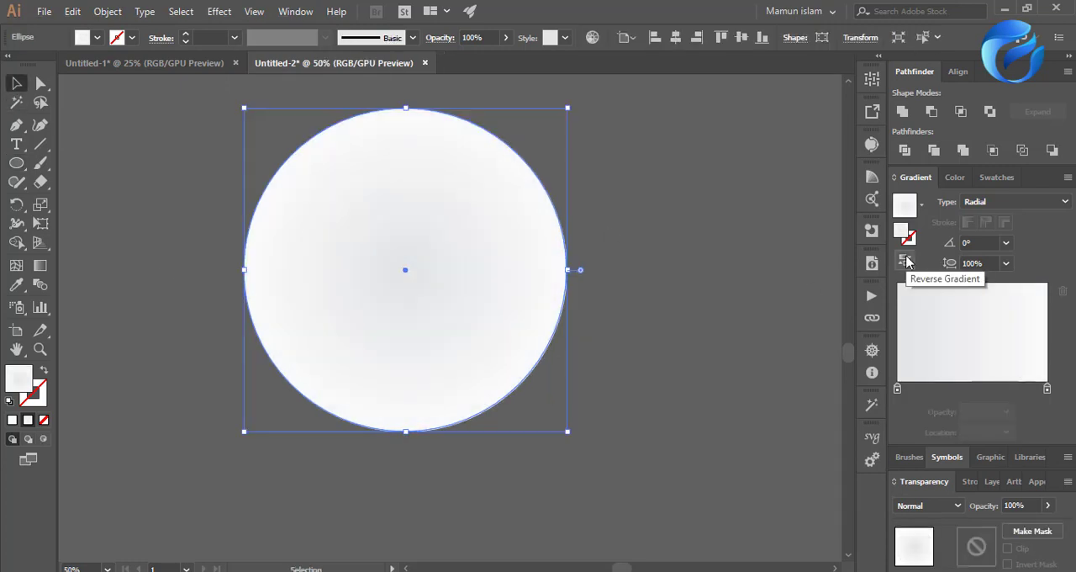
click(992, 204)
click(989, 232)
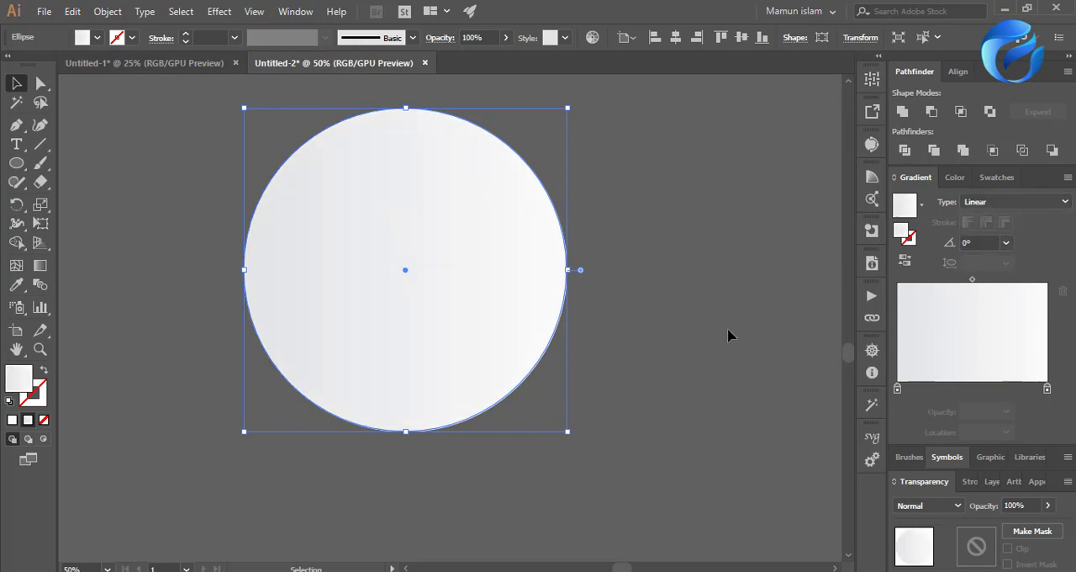
click(631, 363)
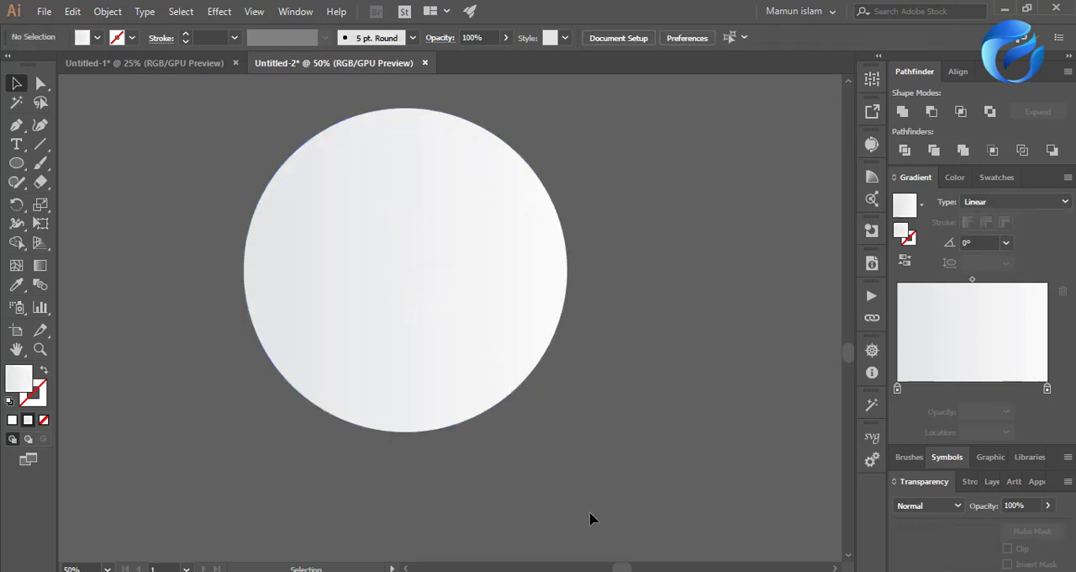
Make a copy of the circle directly on top of it and scale the copy slightly smaller about the shared center.
click(493, 363)
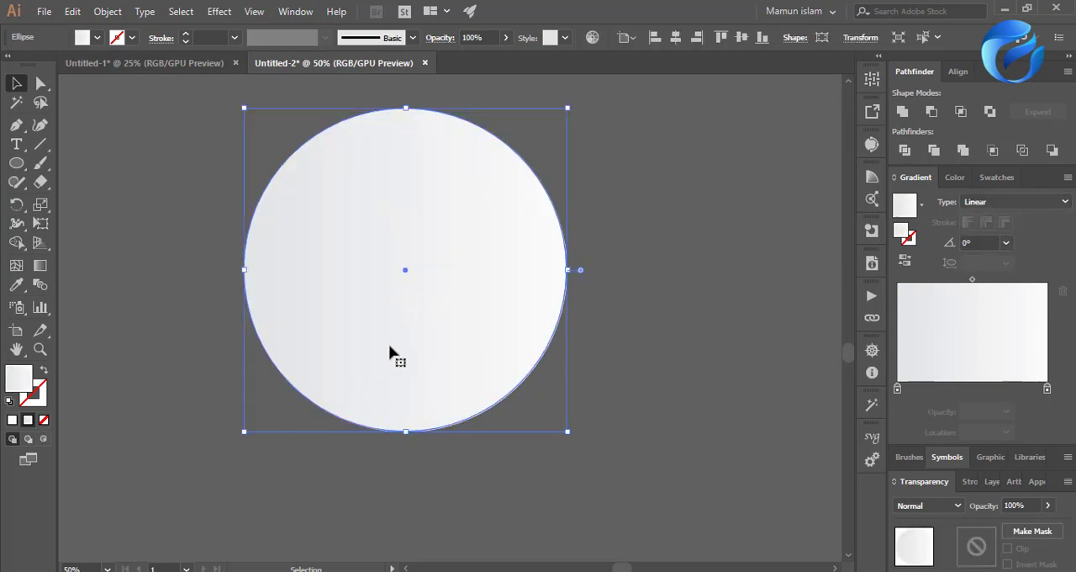
key(a)
key(v)
drag(568, 433, 561, 430)
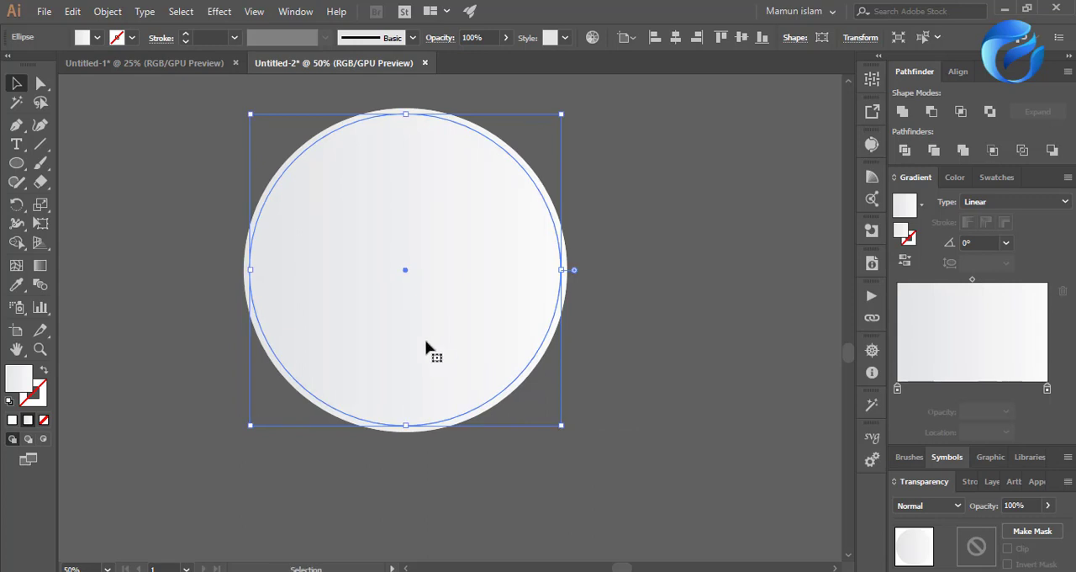
Try reversing the inner circle's linear gradient and restore its original direction.
scroll(412, 308, up, 1)
click(900, 264)
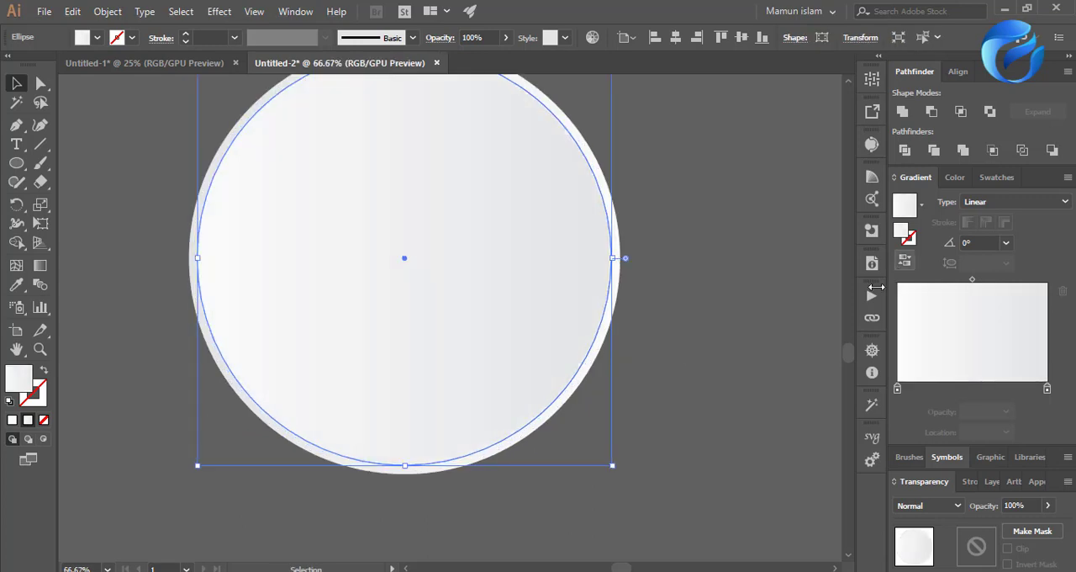
click(653, 403)
scroll(598, 492, down, 1)
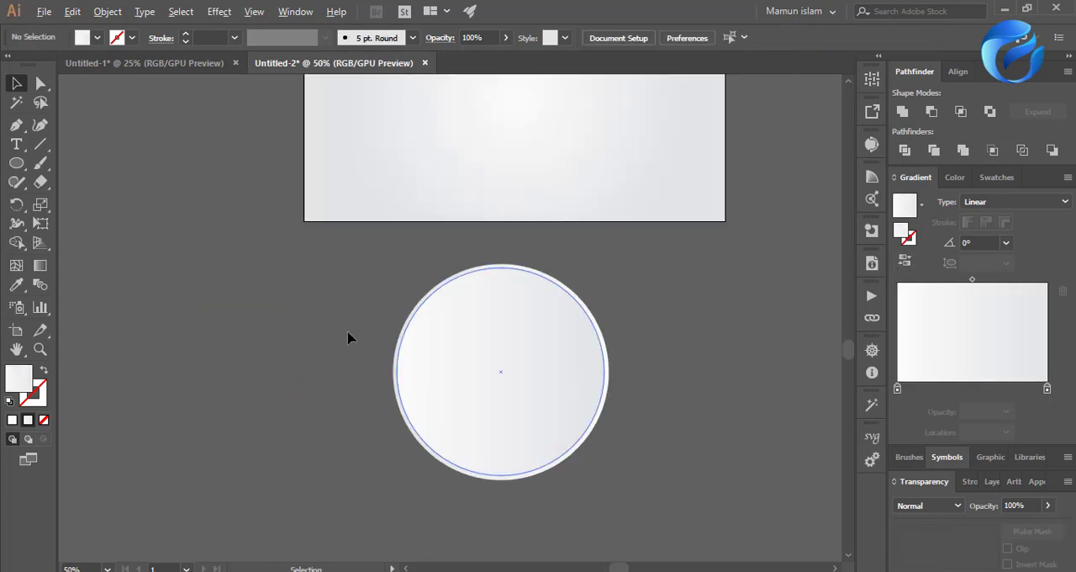
click(593, 424)
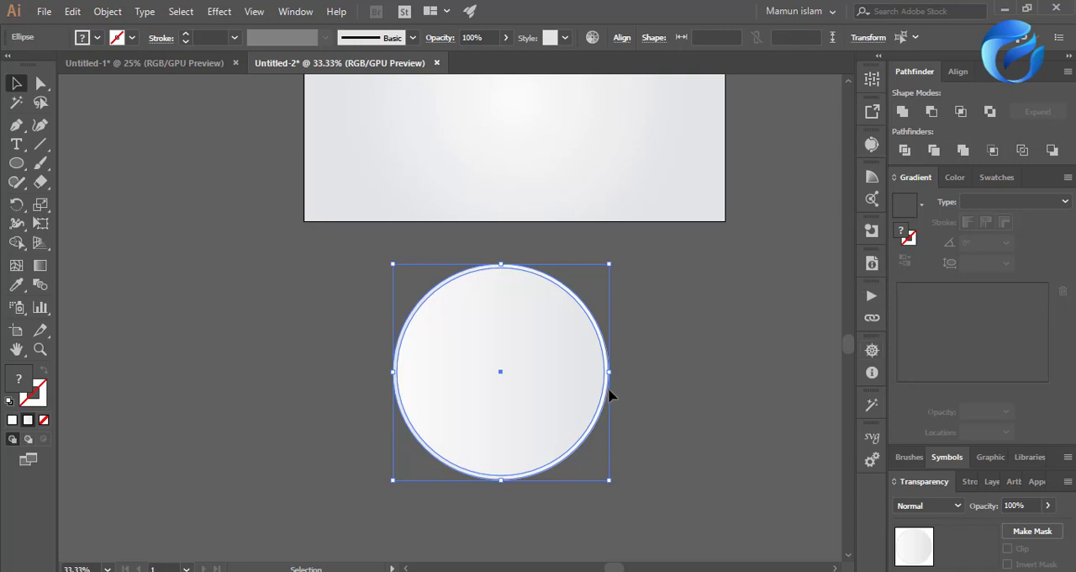
click(648, 413)
click(560, 396)
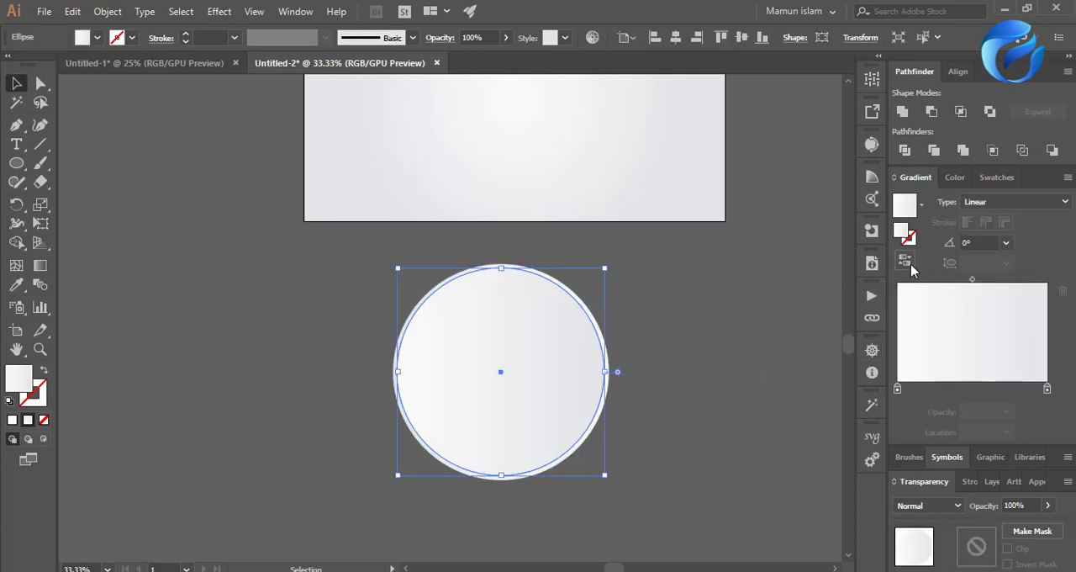
click(908, 263)
Reverse the outer circle's linear gradient so it runs opposite to the inner circle's.
click(602, 405)
click(608, 408)
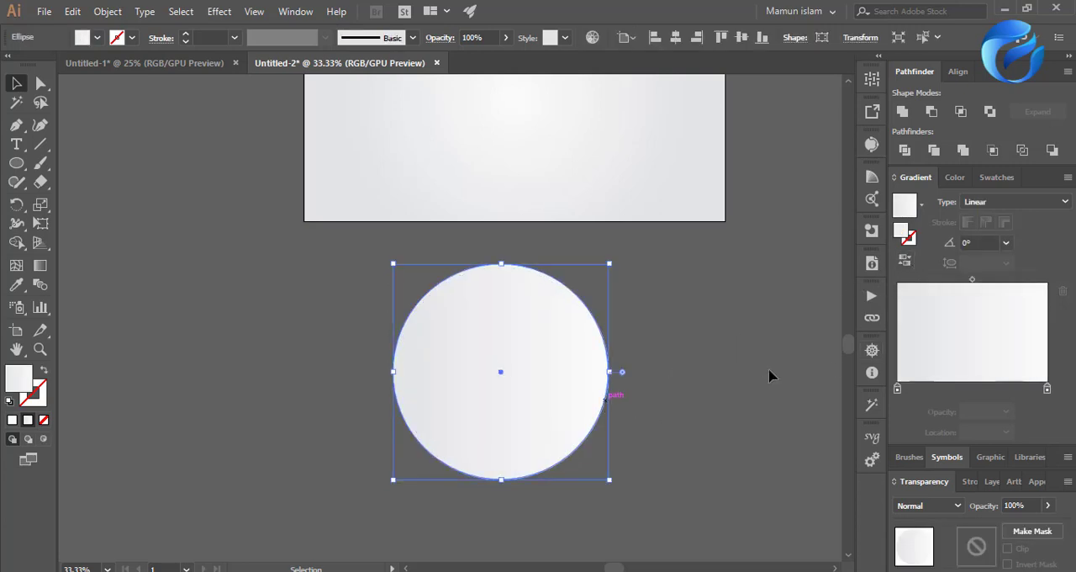
click(906, 260)
click(698, 385)
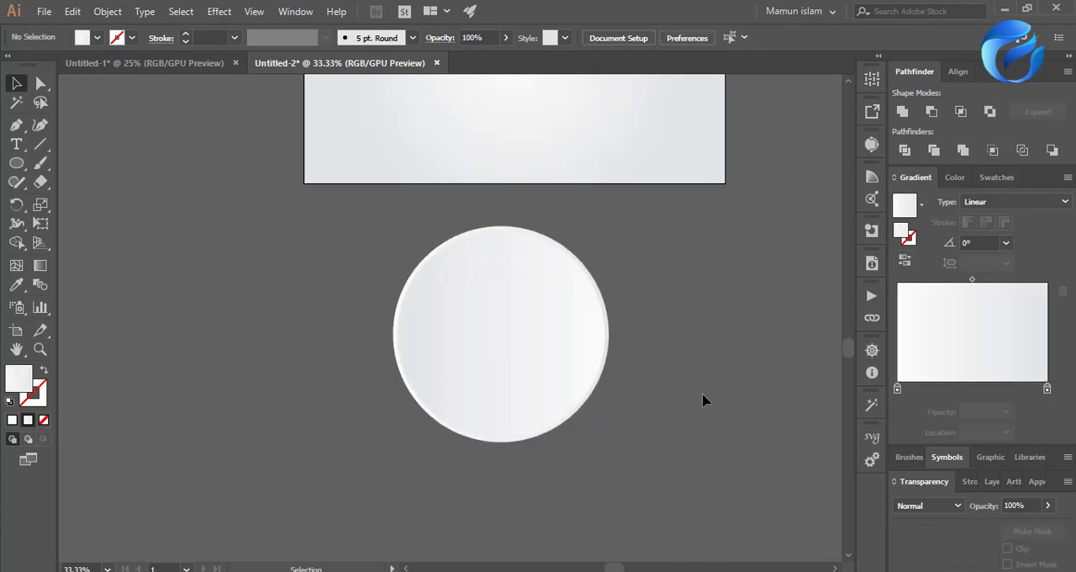
Redirect the inner circle's linear gradient diagonally across it, from the upper-left edge to the lower-right edge at about -57.7°.
scroll(518, 414, up, 2)
click(505, 384)
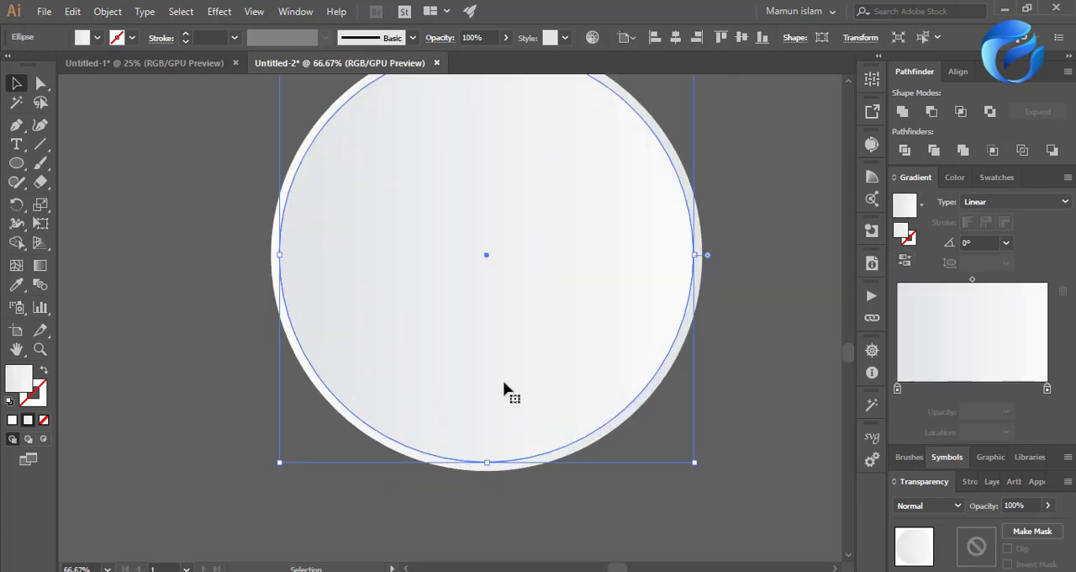
click(89, 373)
scroll(245, 483, down, 2)
scroll(248, 465, up, 1)
click(350, 342)
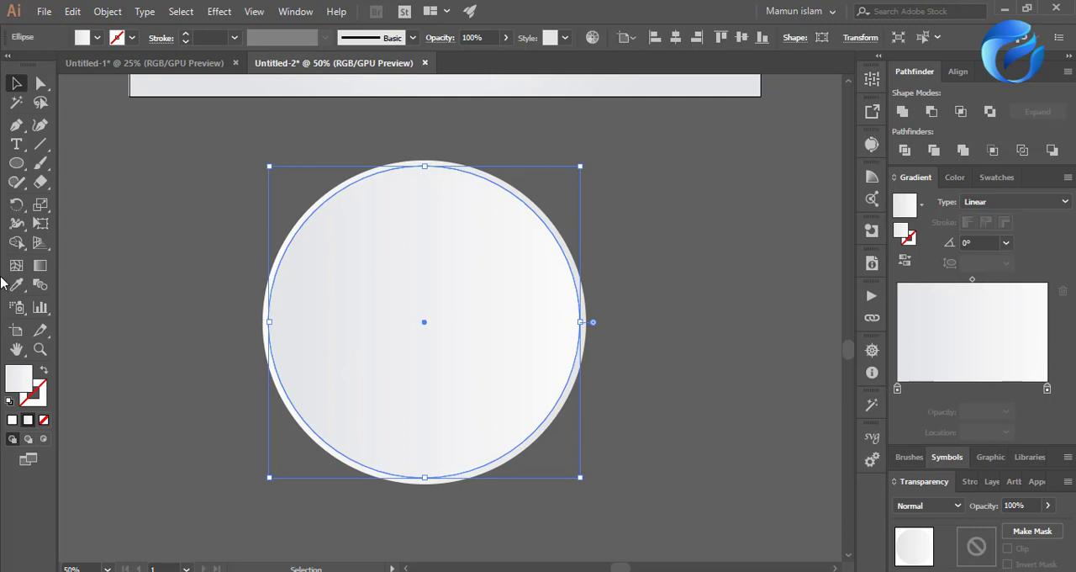
click(39, 265)
mouse_move(334, 195)
mouse_down()
mouse_move(443, 428)
mouse_move(506, 452)
mouse_up()
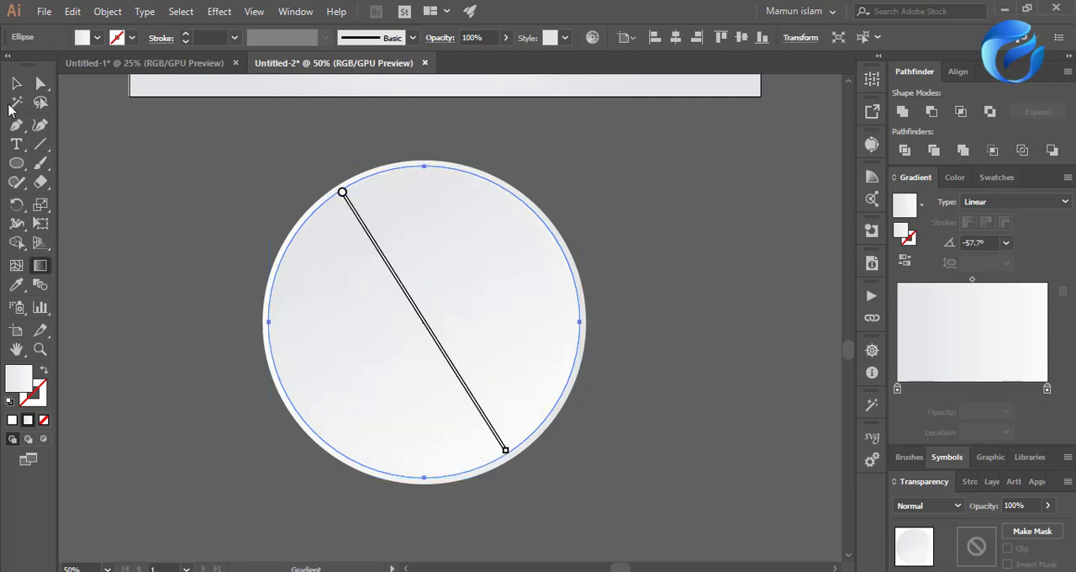
click(16, 83)
click(168, 193)
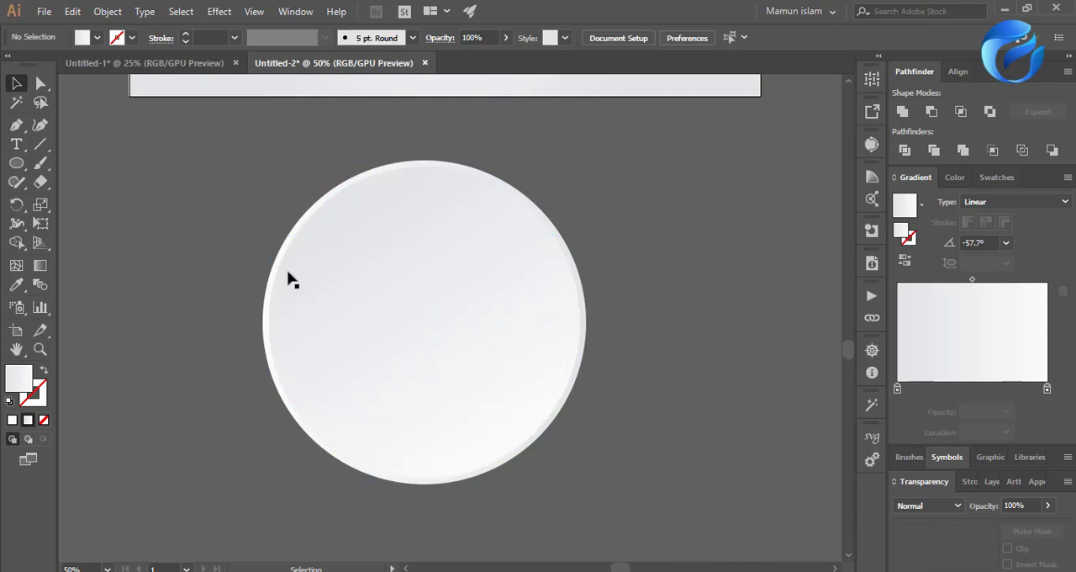
Redirect the outer circle's linear gradient diagonally from its lower-right edge to its upper-left edge at about 114.2° and reverse it.
click(484, 469)
click(40, 266)
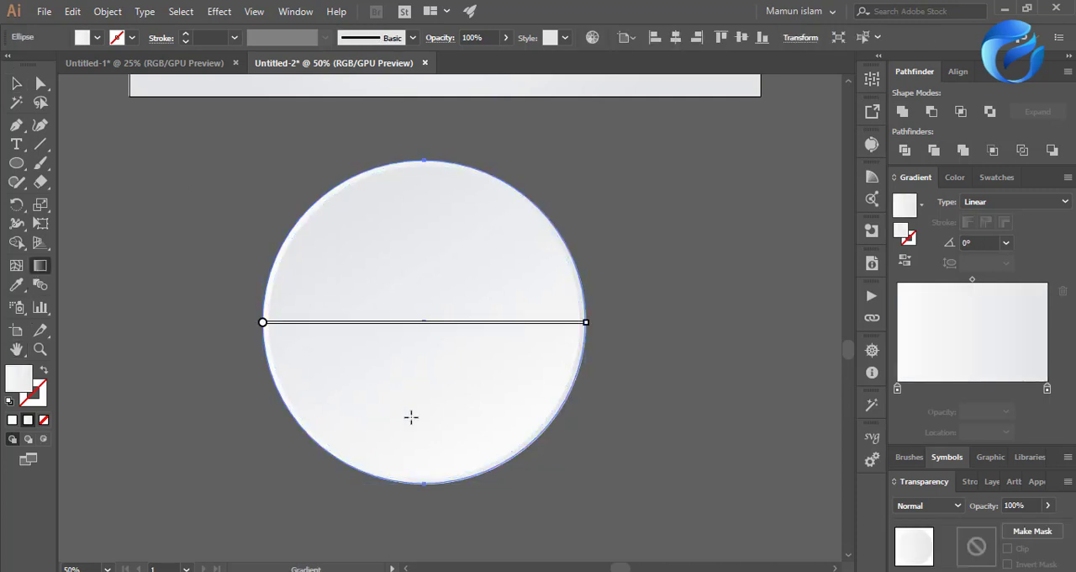
drag(491, 472, 361, 183)
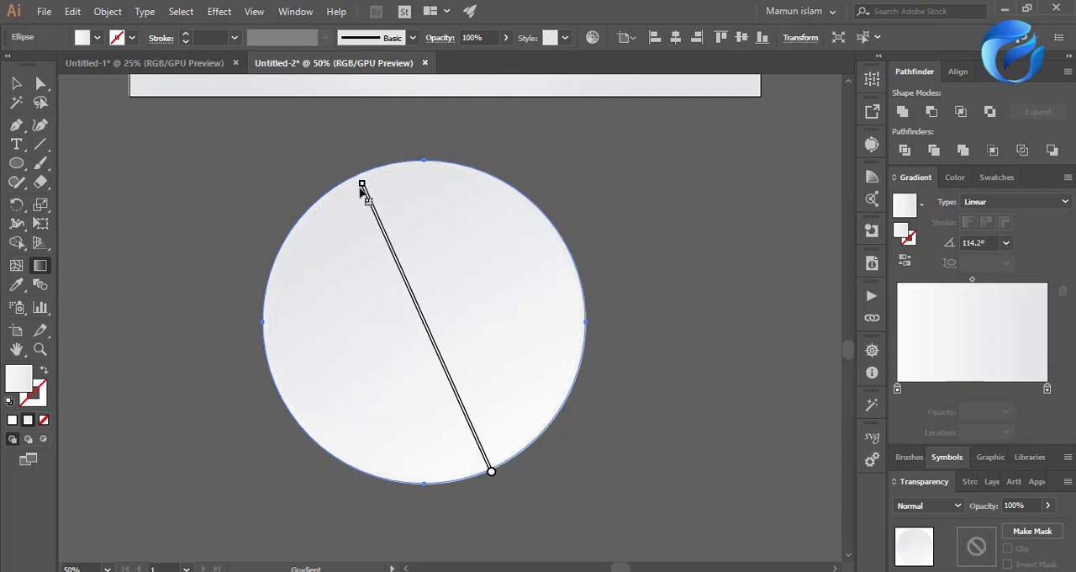
key(ctrl)
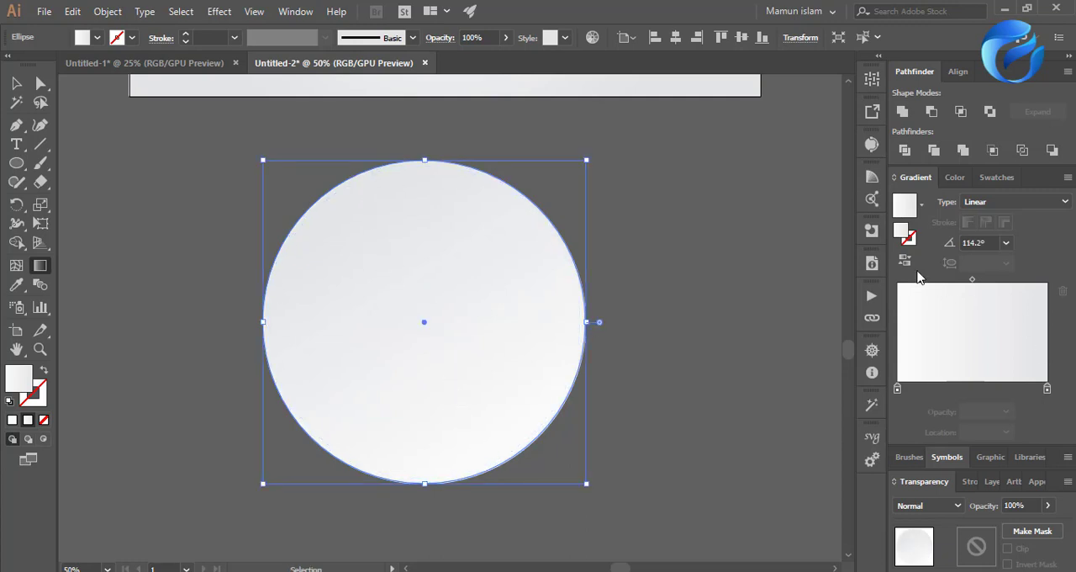
click(904, 260)
key(v)
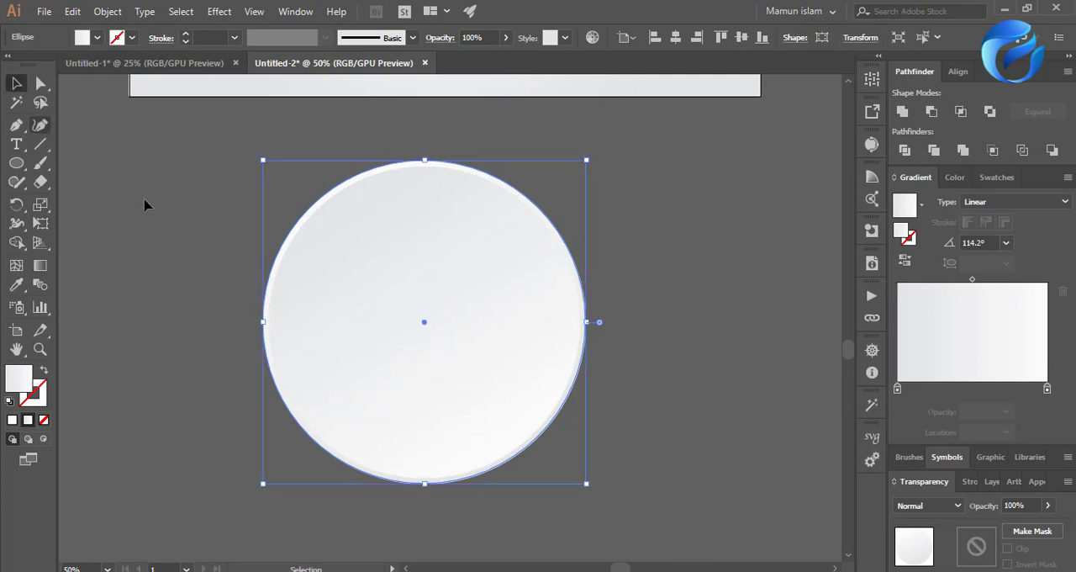
click(144, 205)
drag(165, 244, 587, 509)
click(635, 405)
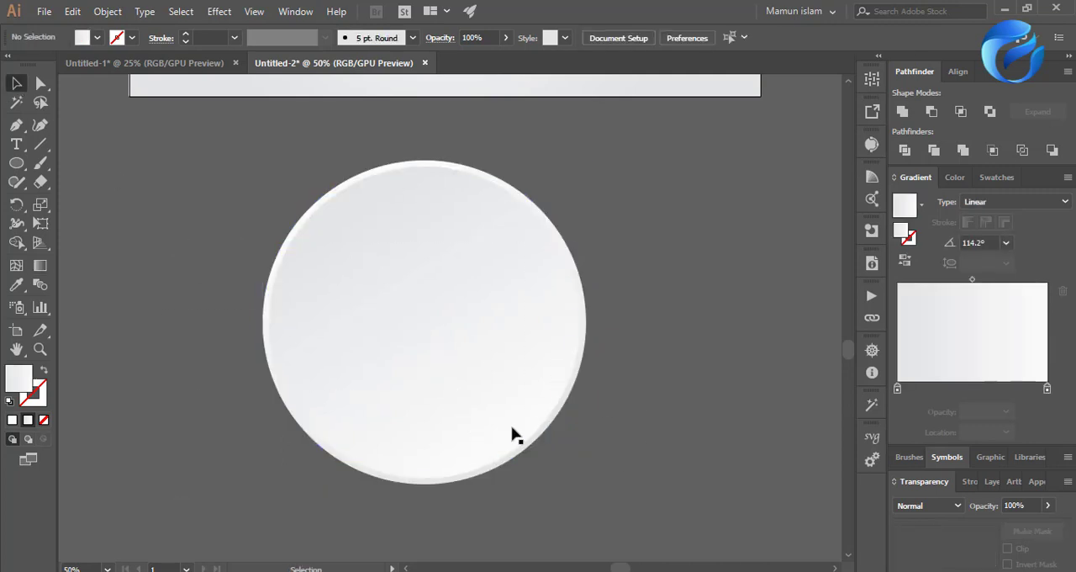
Set up a previewed Multiply drop shadow on the outer circle with 25% opacity, 7 pt X and Y offsets and 5 pt blur.
click(559, 420)
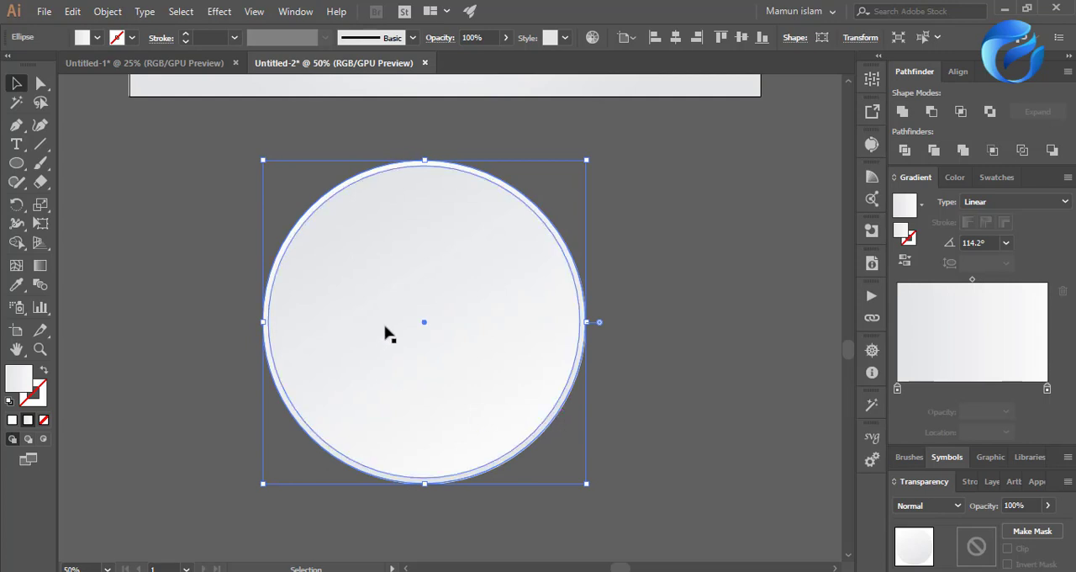
click(221, 11)
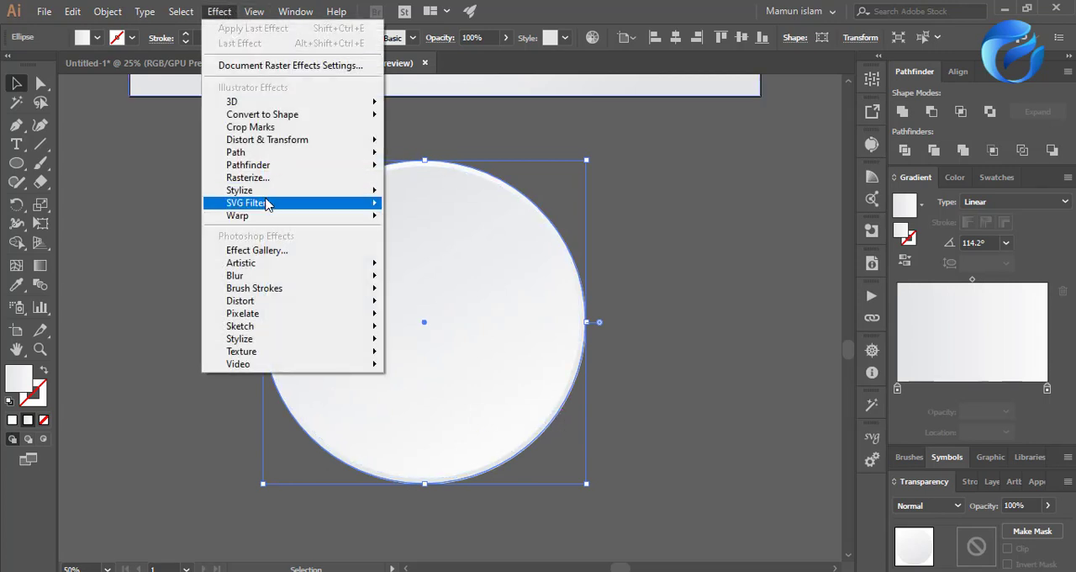
mouse_move(353, 190)
click(441, 193)
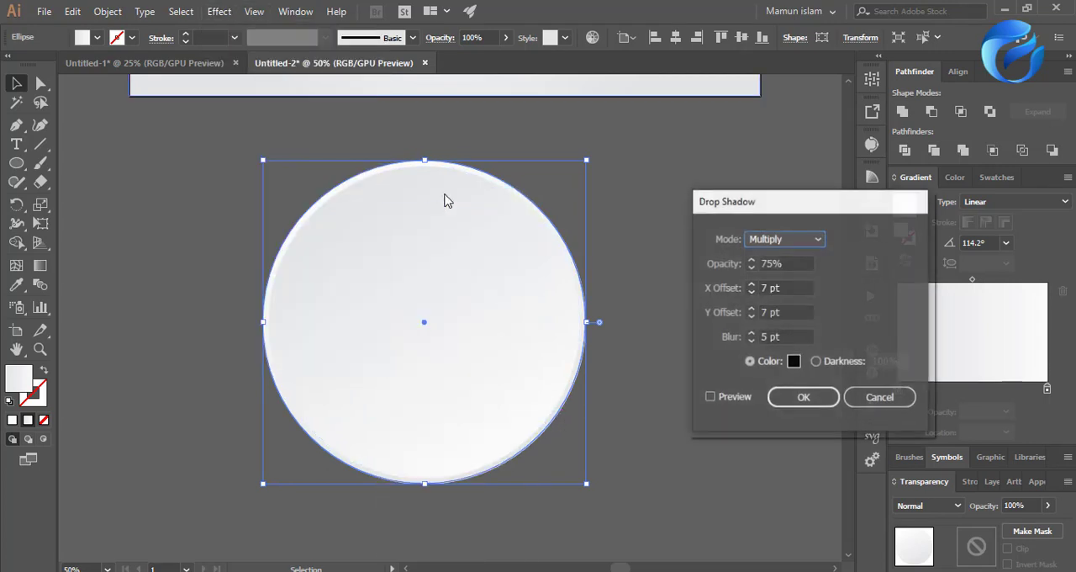
click(725, 406)
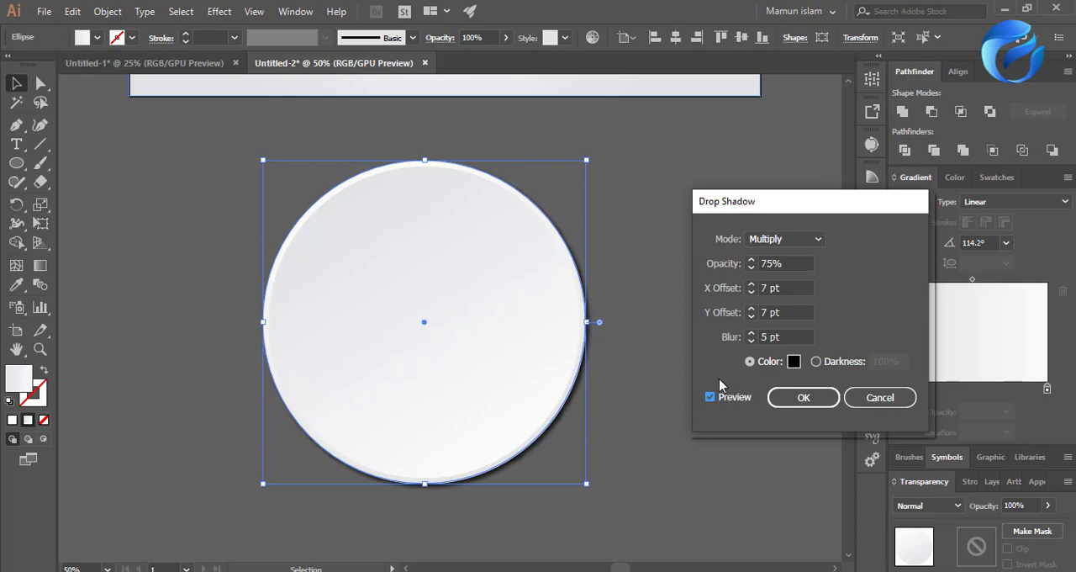
drag(783, 335, 752, 337)
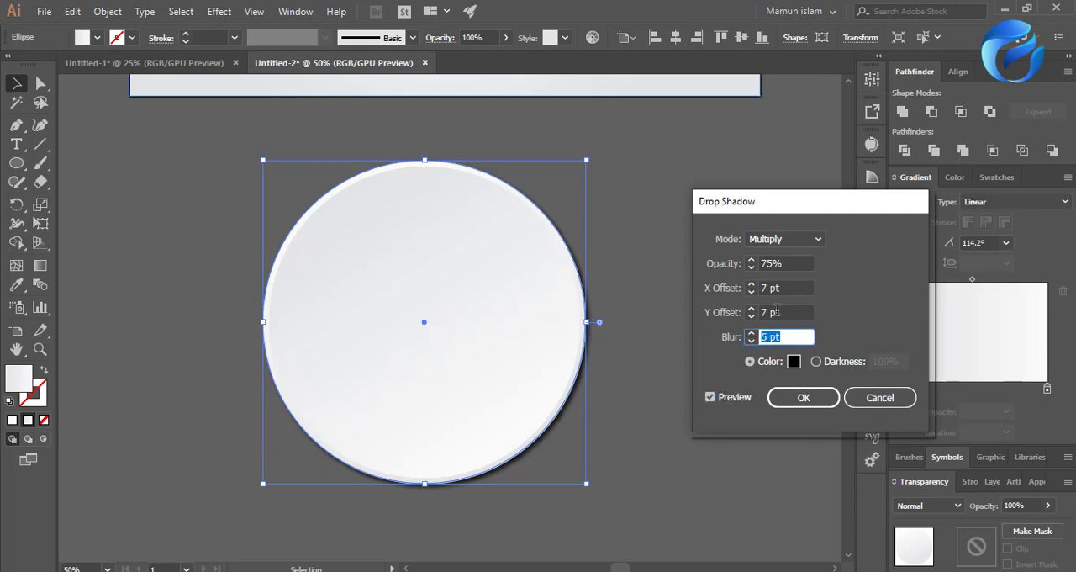
drag(786, 263, 760, 265)
text(25)
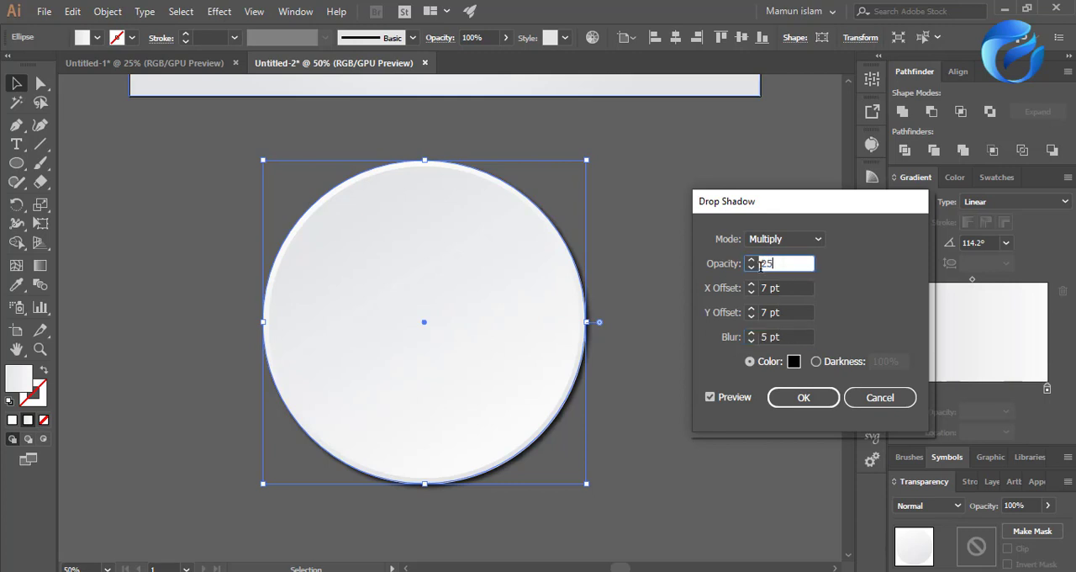
click(773, 312)
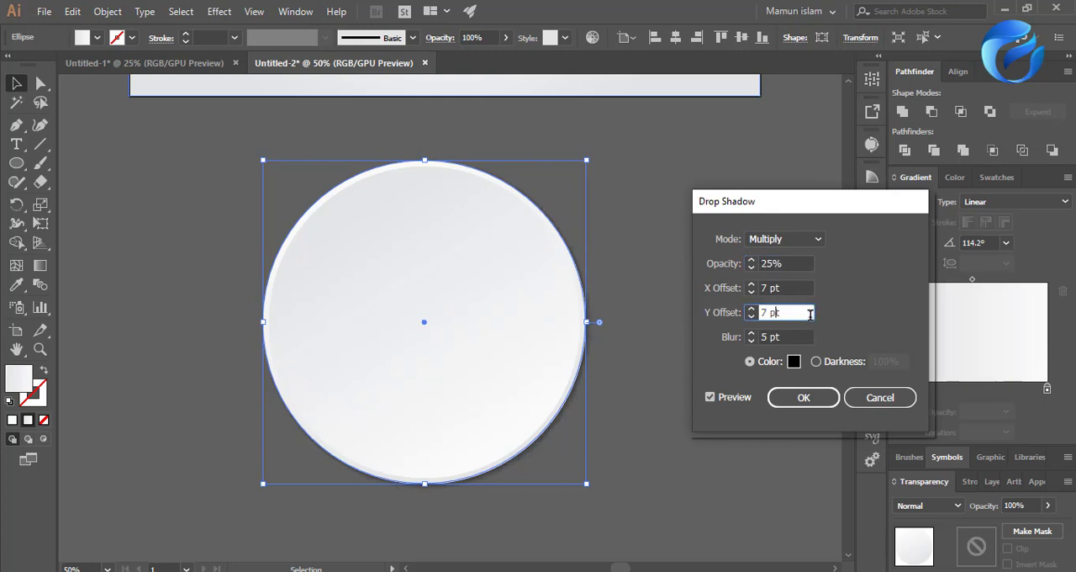
Lower the drop shadow's opacity further and apply the effect to the outer circle.
drag(788, 264, 748, 261)
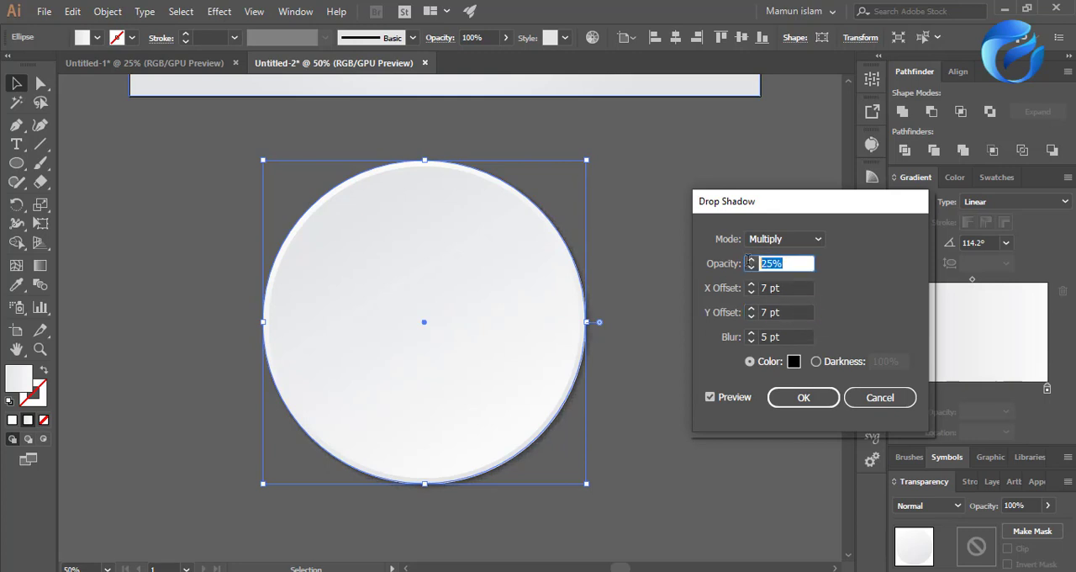
text(15)
key(Tab)
click(804, 398)
click(692, 407)
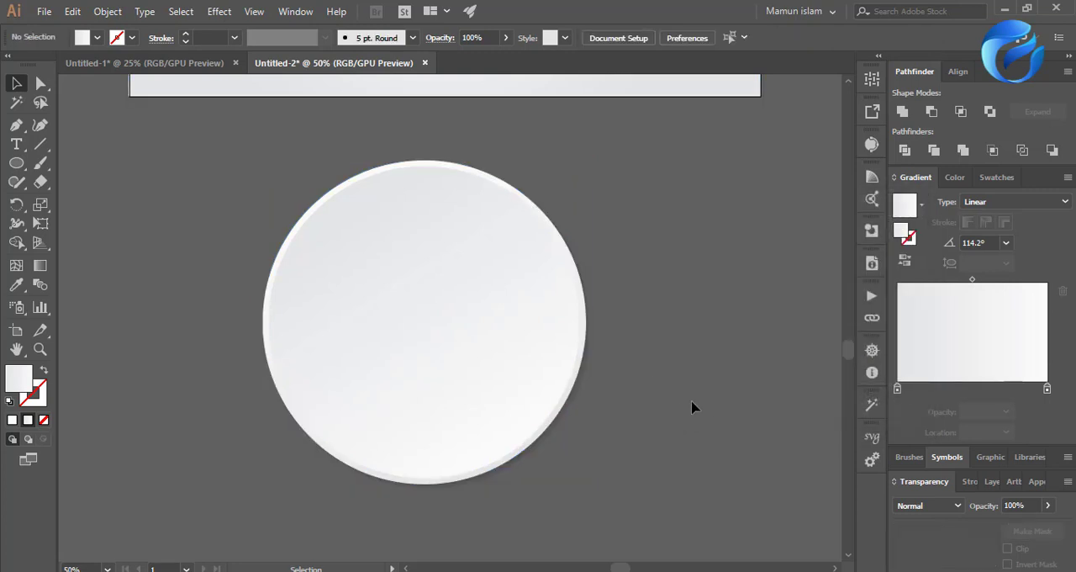
click(419, 423)
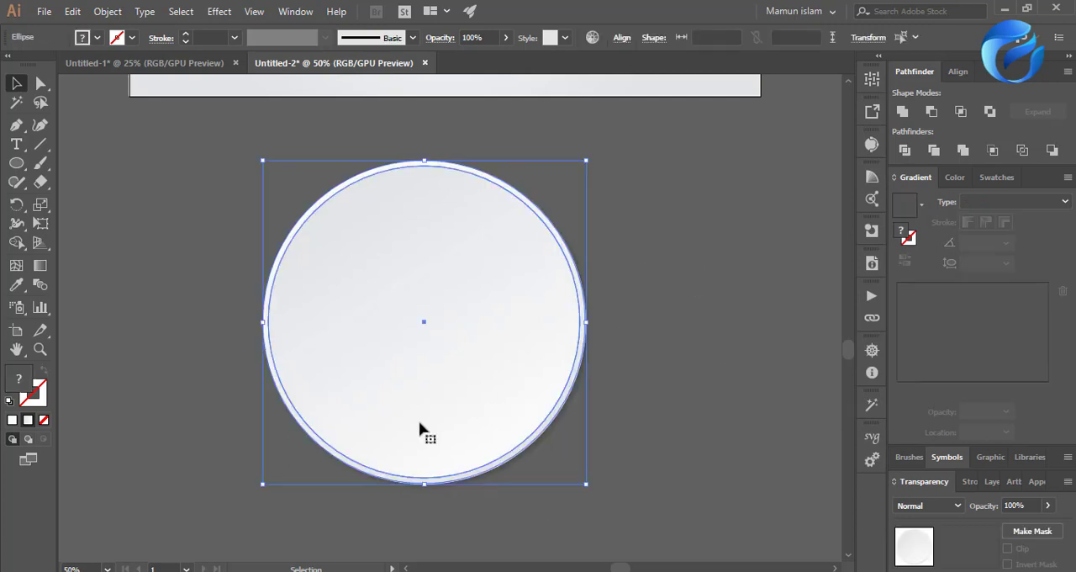
key(a)
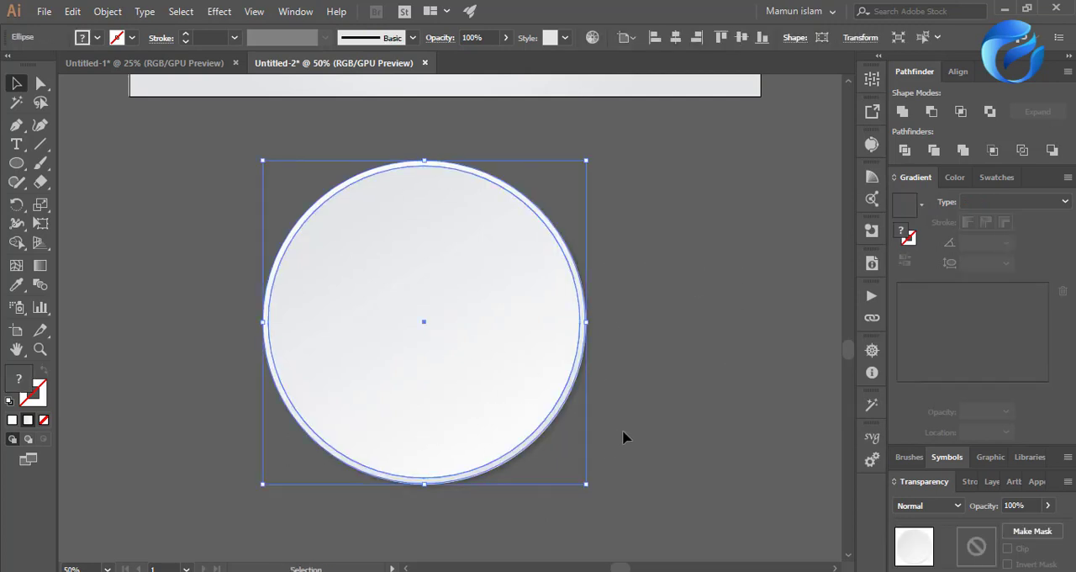
click(686, 428)
scroll(456, 412, up, 1)
scroll(389, 432, up, 1)
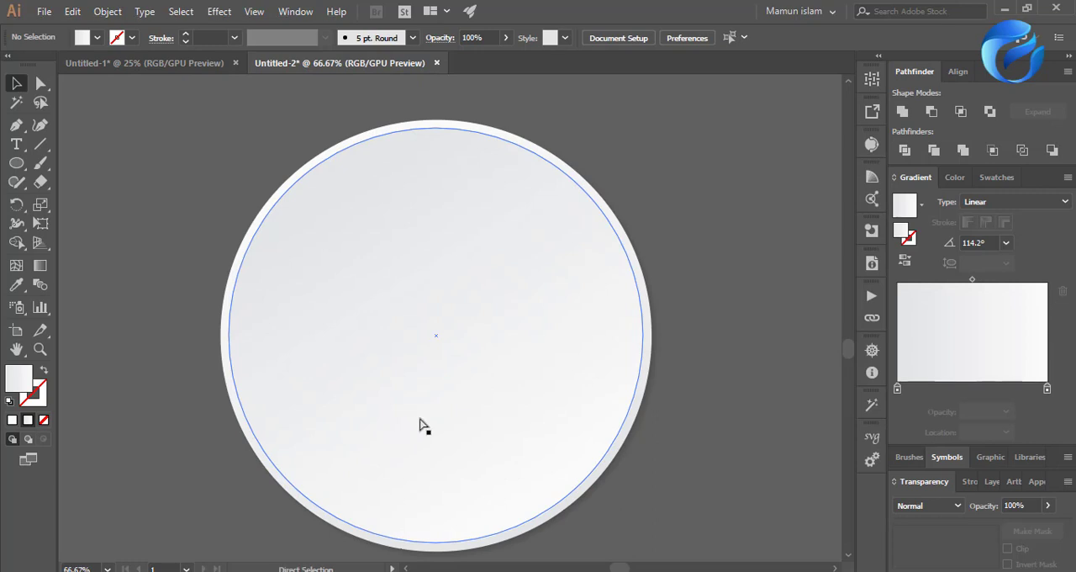
Duplicate the inner circle in place and enlarge the copy slightly from its center, keeping it just inside the outer circle's edge.
click(449, 434)
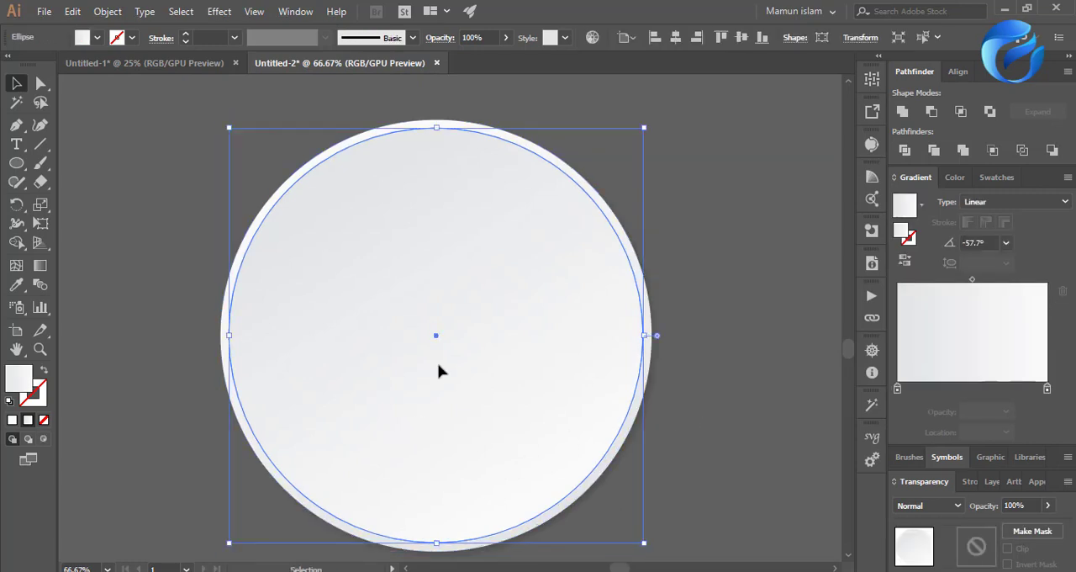
scroll(438, 370, down, 1)
key(a)
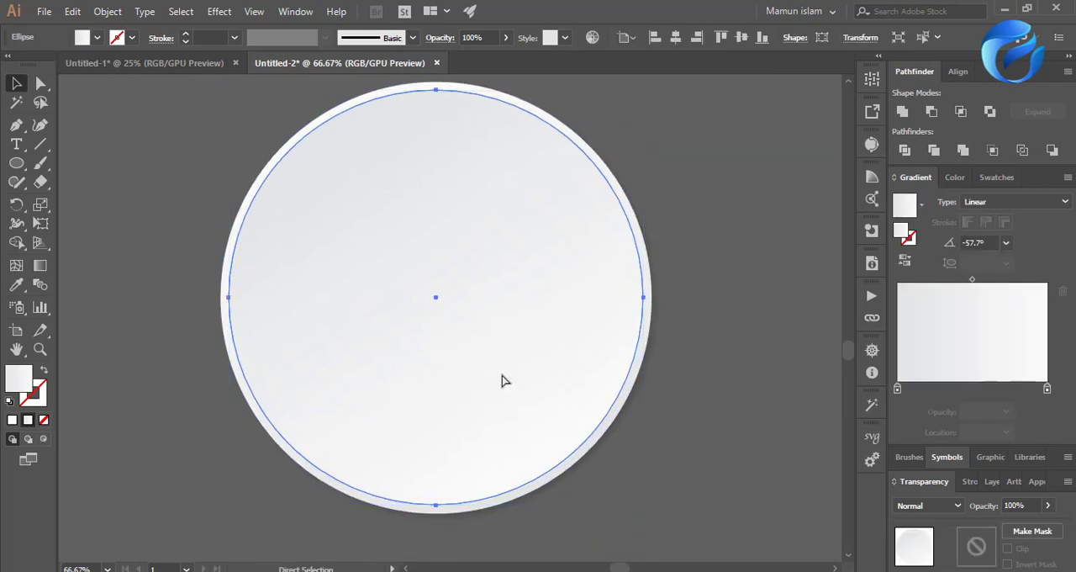
key(v)
scroll(647, 496, up, 3)
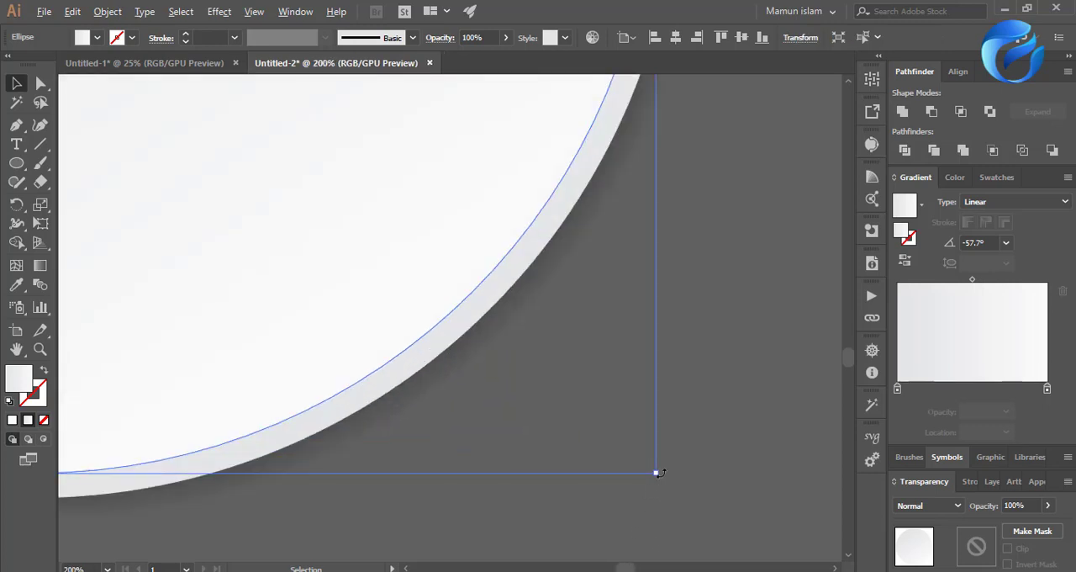
drag(657, 472, 666, 484)
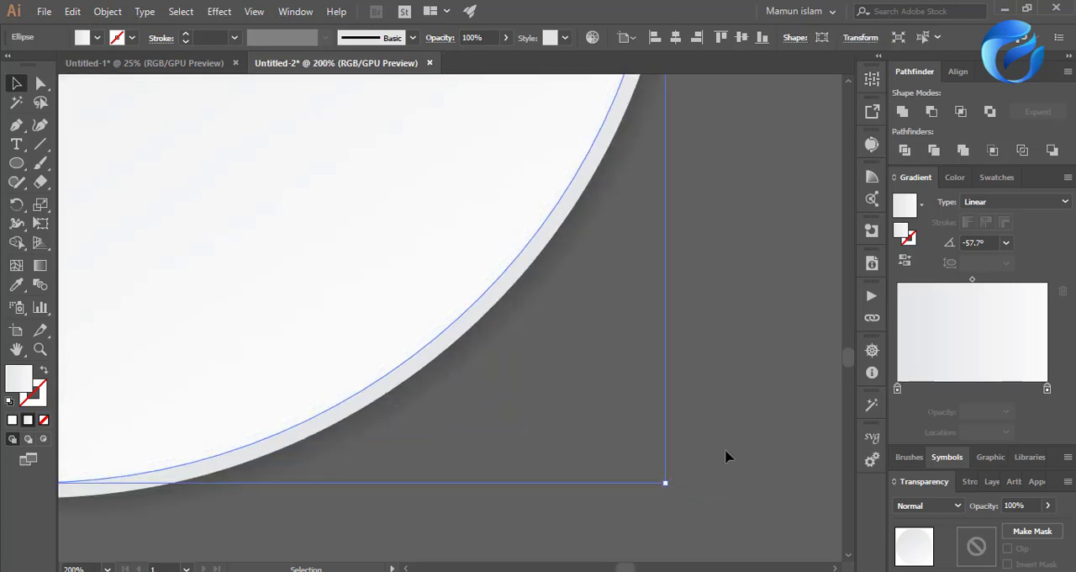
Reverse the enlarged copy's gradient and send it together with the outer circle behind the original inner circle.
click(905, 265)
shift+click(516, 291)
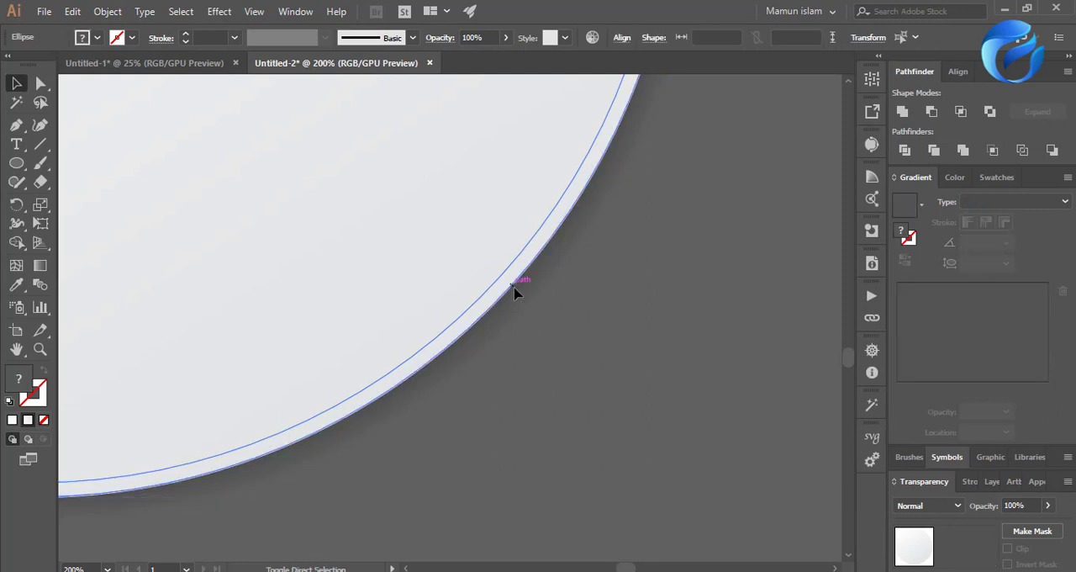
key(ctrl+shift+[)
click(573, 428)
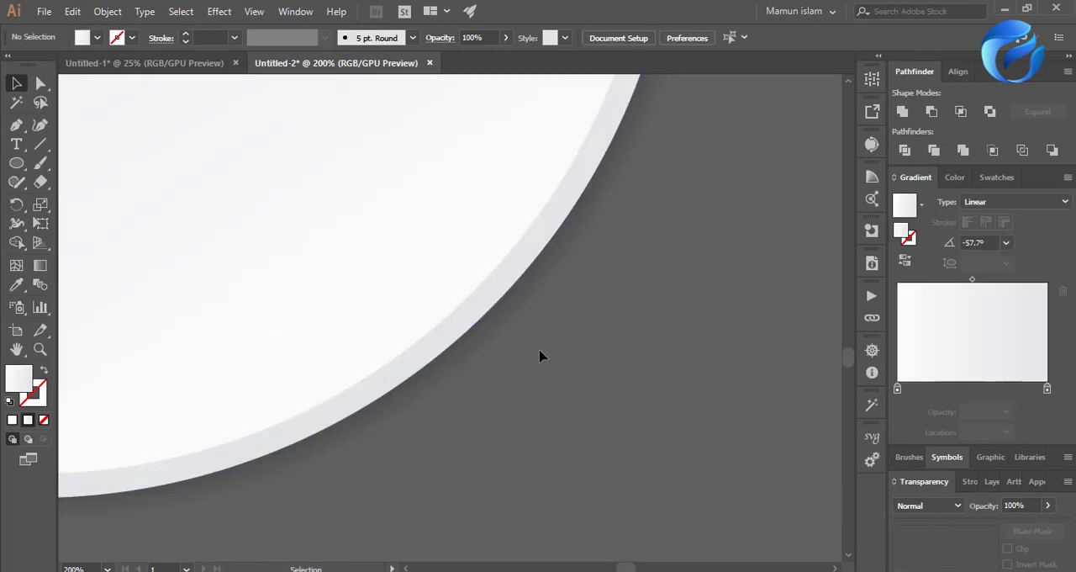
Make the middle circle's linear gradient near-white throughout by replacing its grey end stop with a near-white one.
click(481, 299)
scroll(609, 401, down, 3)
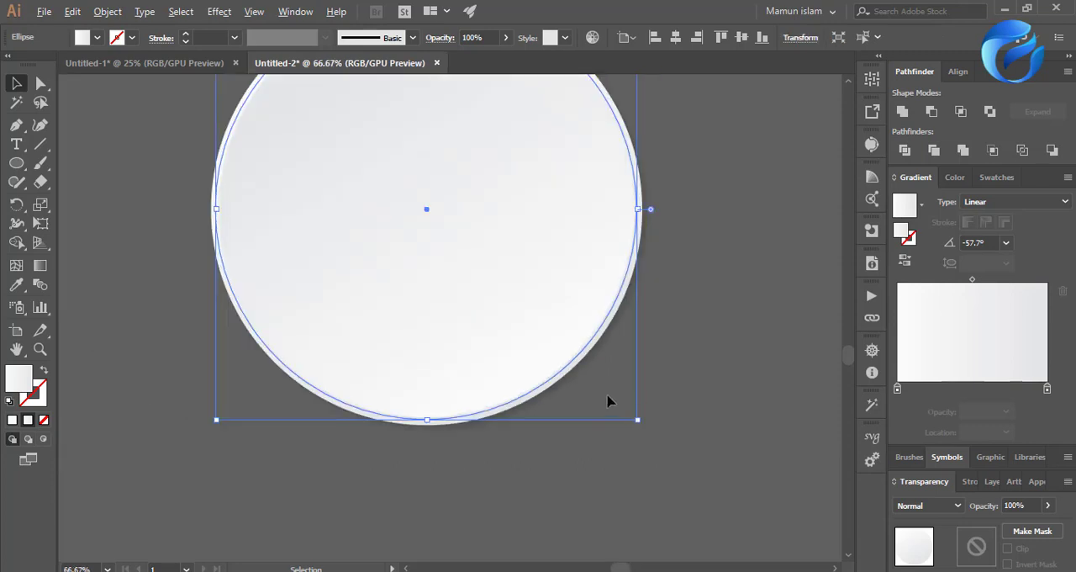
scroll(413, 408, up, 2)
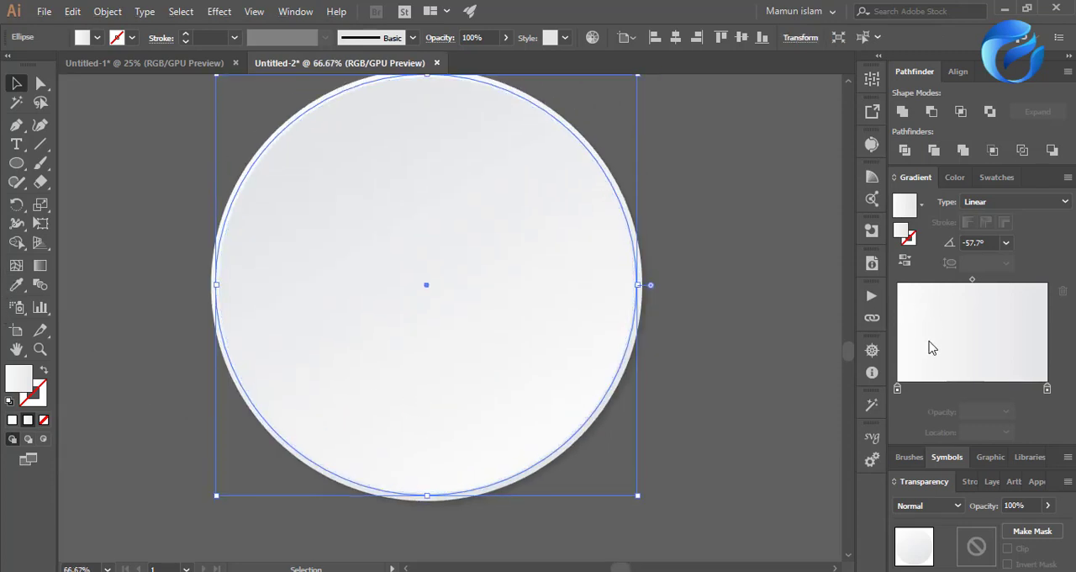
click(961, 389)
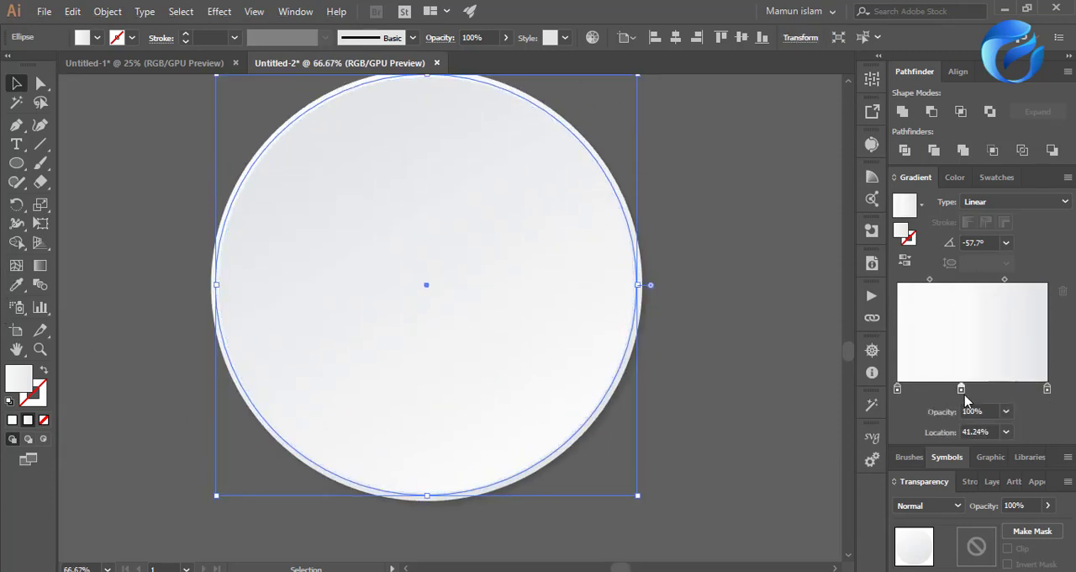
mouse_move(1046, 391)
mouse_down()
mouse_move(962, 401)
mouse_move(1055, 390)
mouse_up()
click(764, 381)
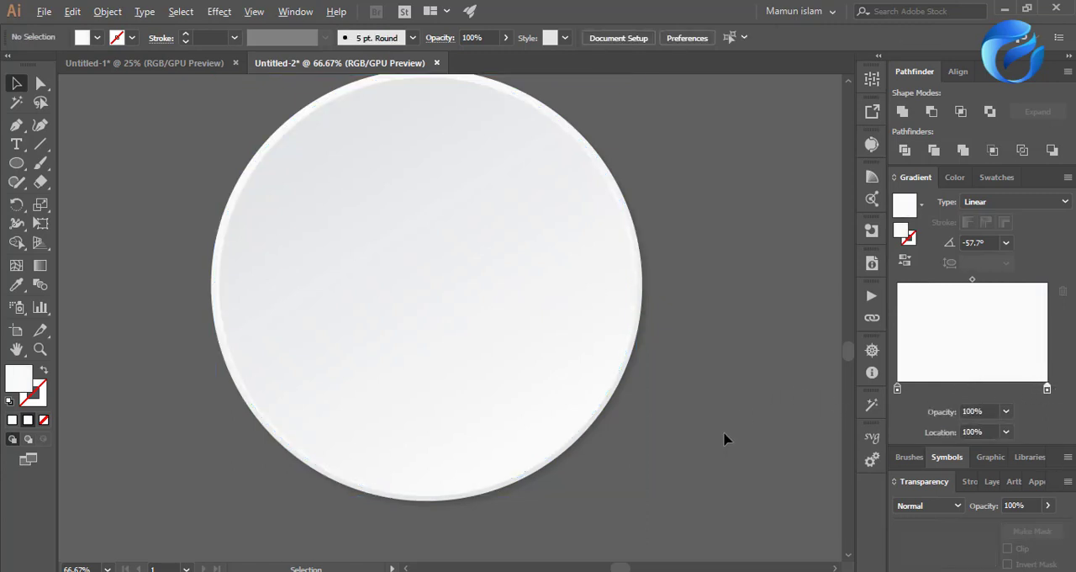
Examine the disc's lower-right rim and how the middle and inner circles overlap along it.
scroll(723, 440, down, 2)
scroll(667, 507, up, 5)
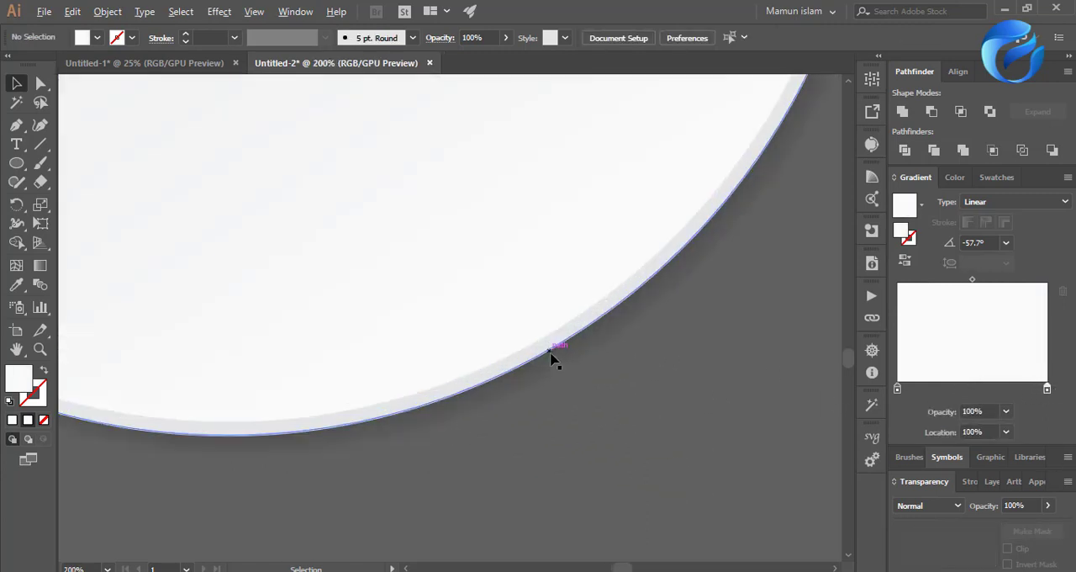
click(540, 342)
scroll(553, 435, down, 2)
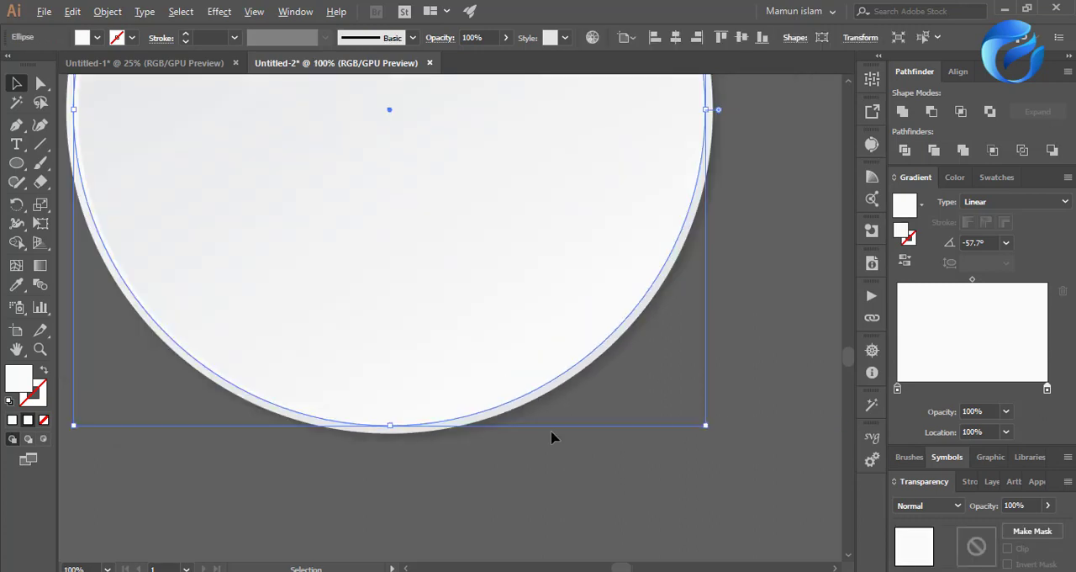
click(501, 315)
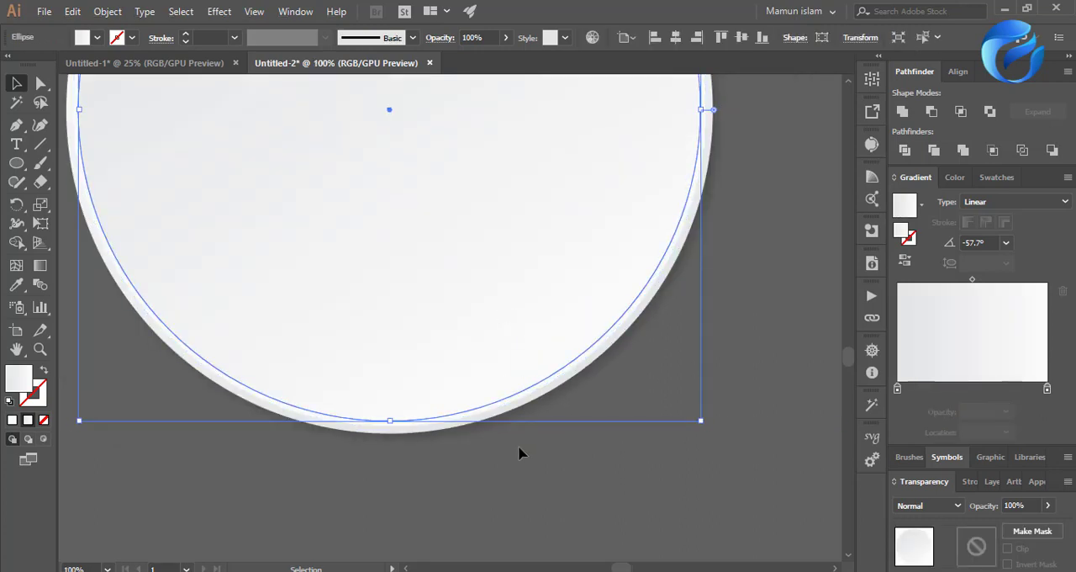
scroll(518, 453, down, 2)
click(391, 461)
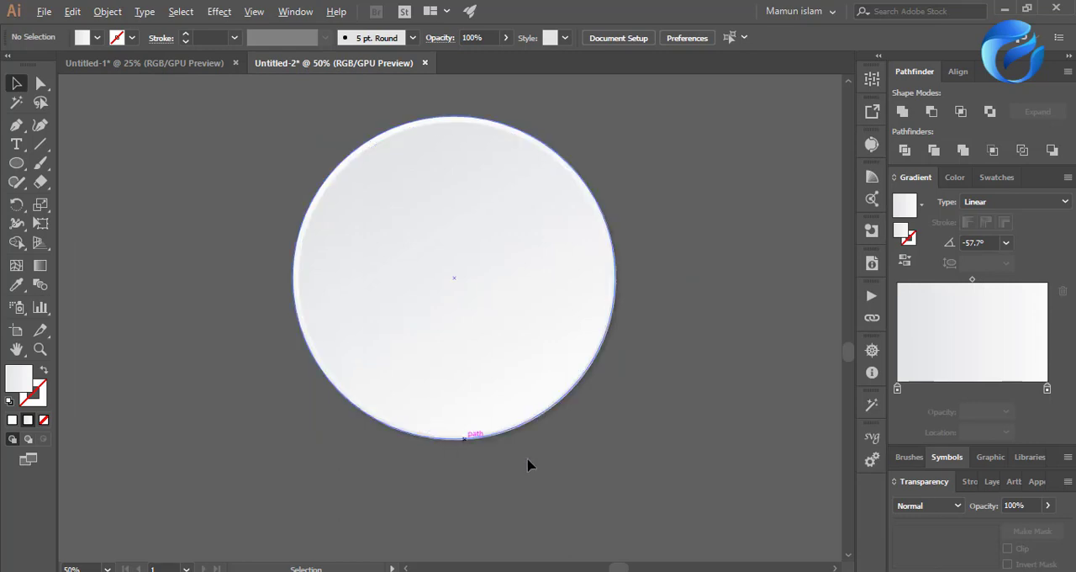
Fill the middle circle with the solid white swatch.
scroll(529, 463, up, 2)
click(519, 382)
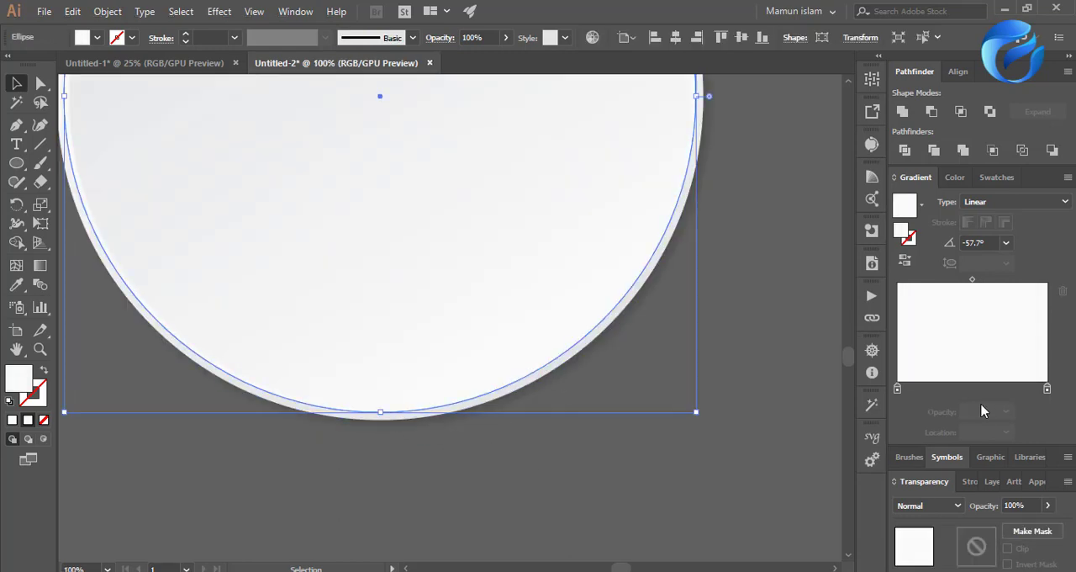
click(992, 177)
click(917, 227)
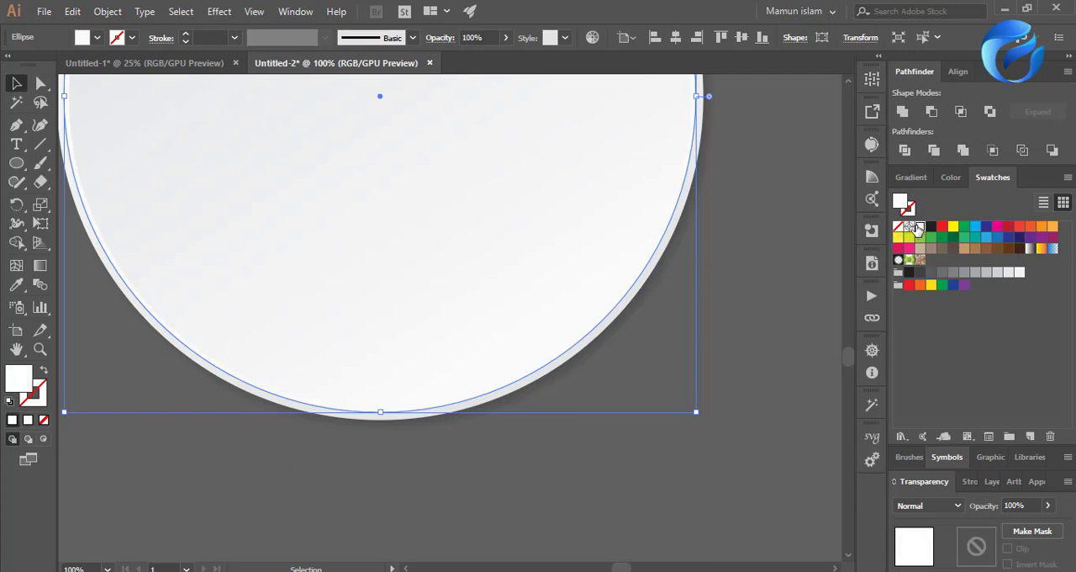
click(678, 473)
Examine the white ring between the inner and outer circles along the disc's lower-right and left edges.
scroll(608, 485, down, 2)
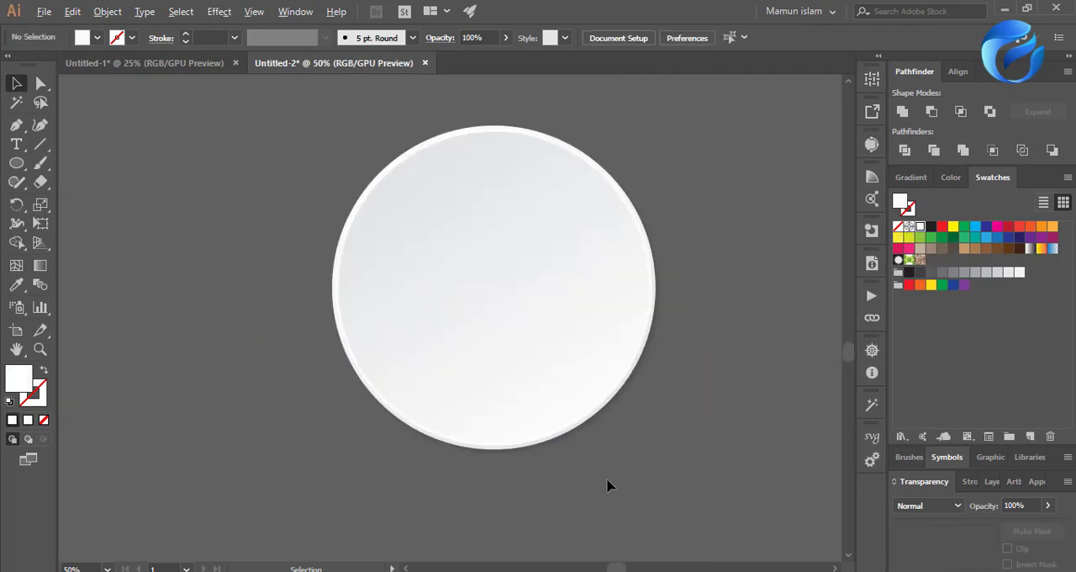
scroll(626, 473, up, 2)
scroll(533, 276, up, 6)
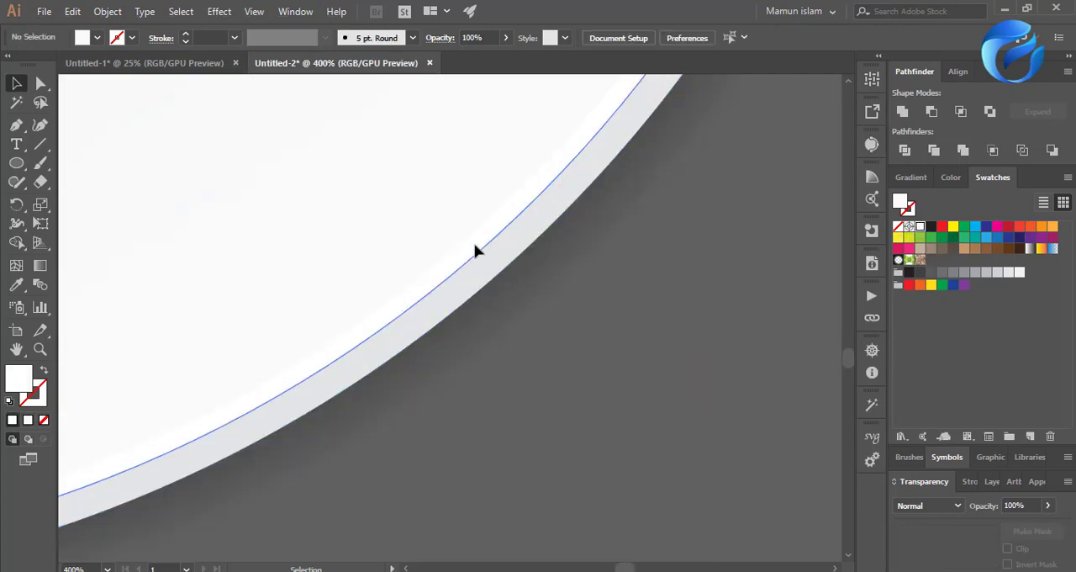
click(476, 248)
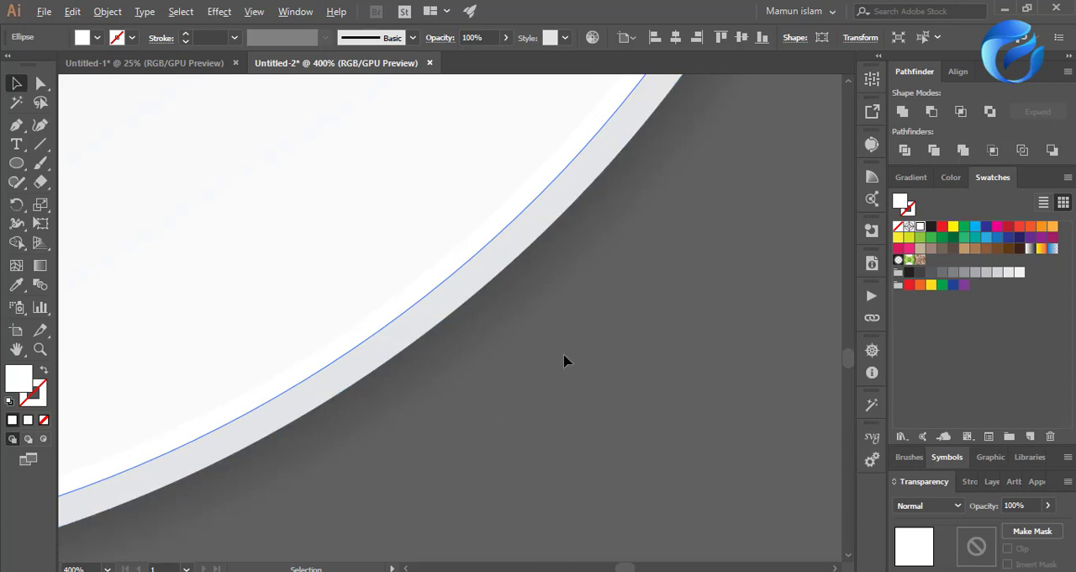
click(709, 409)
scroll(709, 410, down, 3)
scroll(286, 307, down, 1)
scroll(519, 295, up, 4)
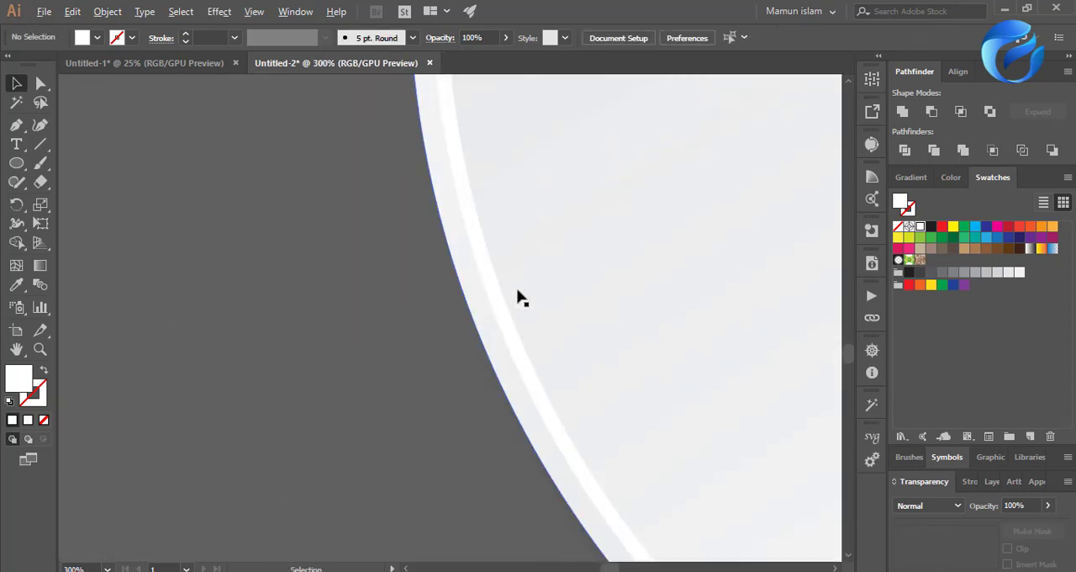
Enlarge the white middle circle very slightly from its center.
click(488, 290)
scroll(488, 290, down, 5)
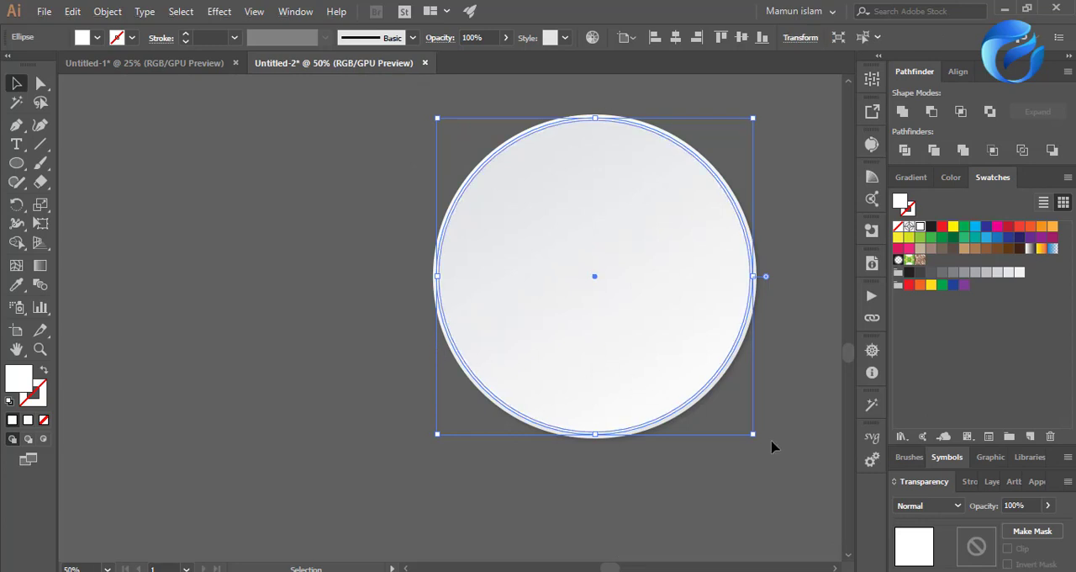
scroll(771, 442, up, 2)
scroll(733, 429, up, 1)
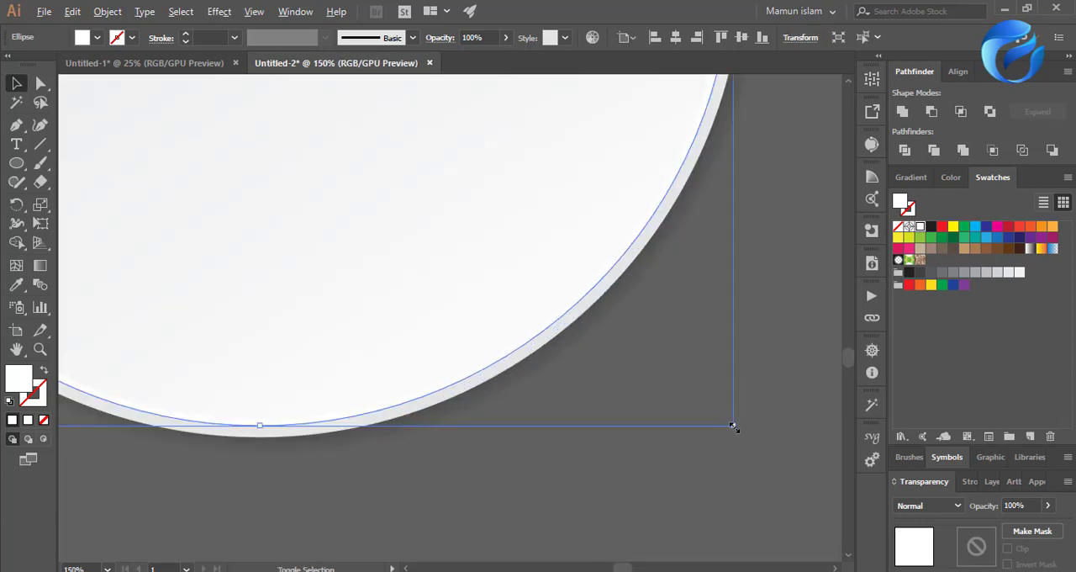
drag(733, 426, 735, 427)
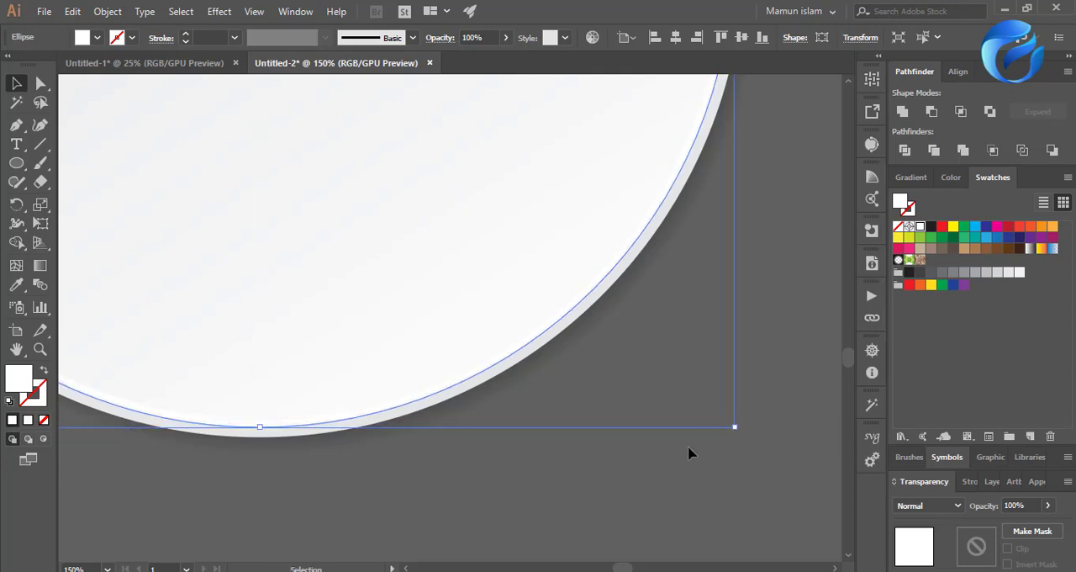
click(695, 473)
Redirect the outer circle's linear gradient at a 45° diagonal, from its lower-right edge to just beyond its upper-left edge.
scroll(695, 473, down, 2)
scroll(694, 474, down, 1)
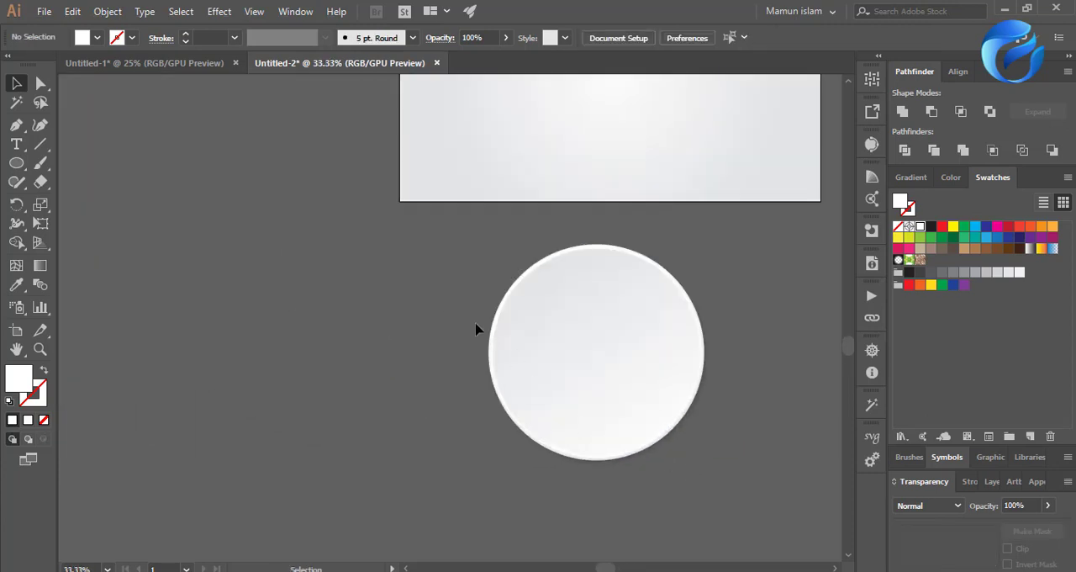
scroll(519, 349, up, 4)
scroll(320, 339, down, 3)
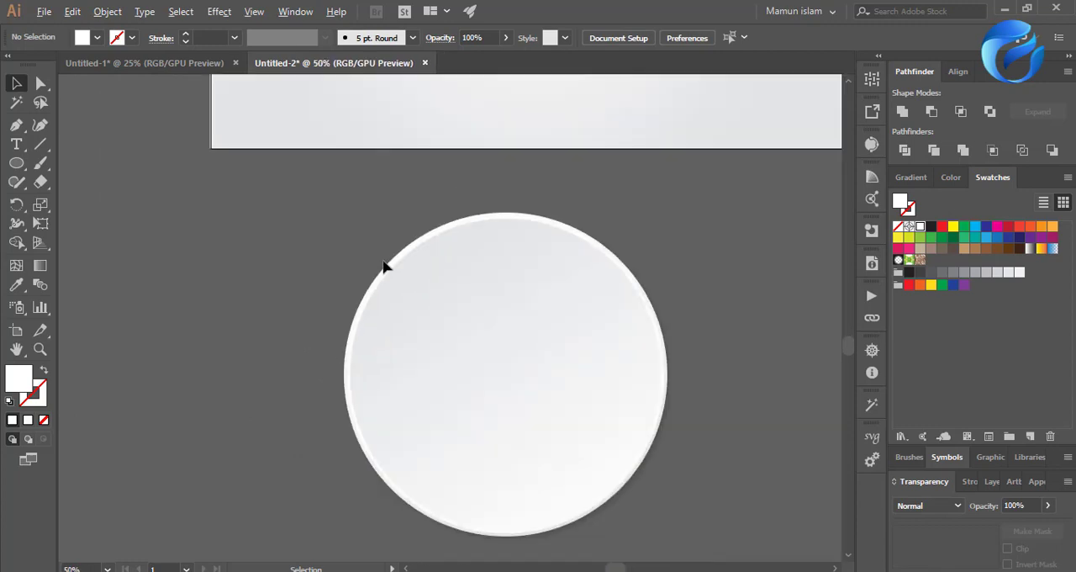
scroll(383, 267, up, 3)
click(398, 307)
scroll(345, 330, down, 3)
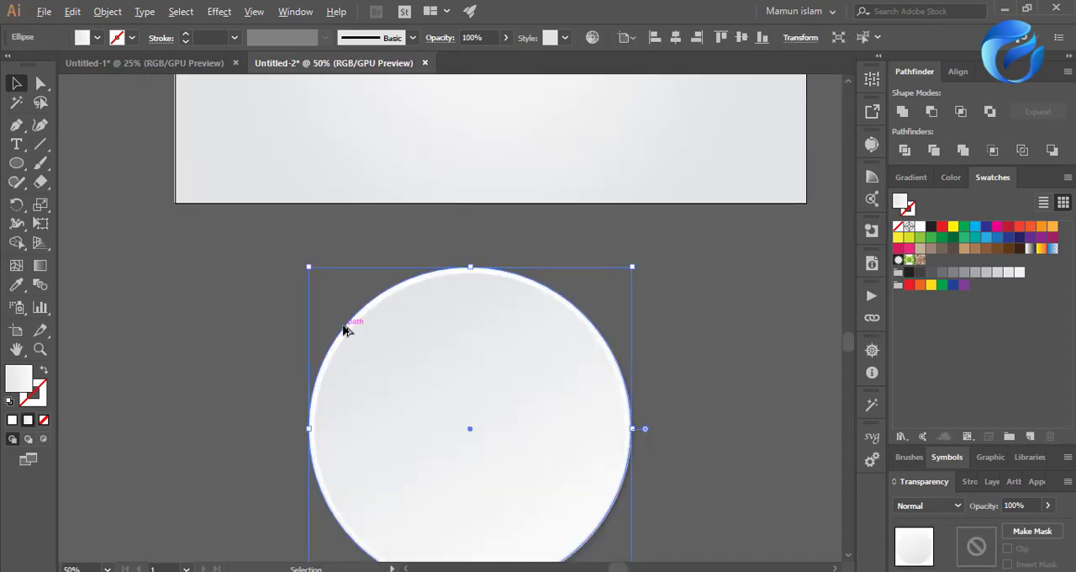
click(40, 265)
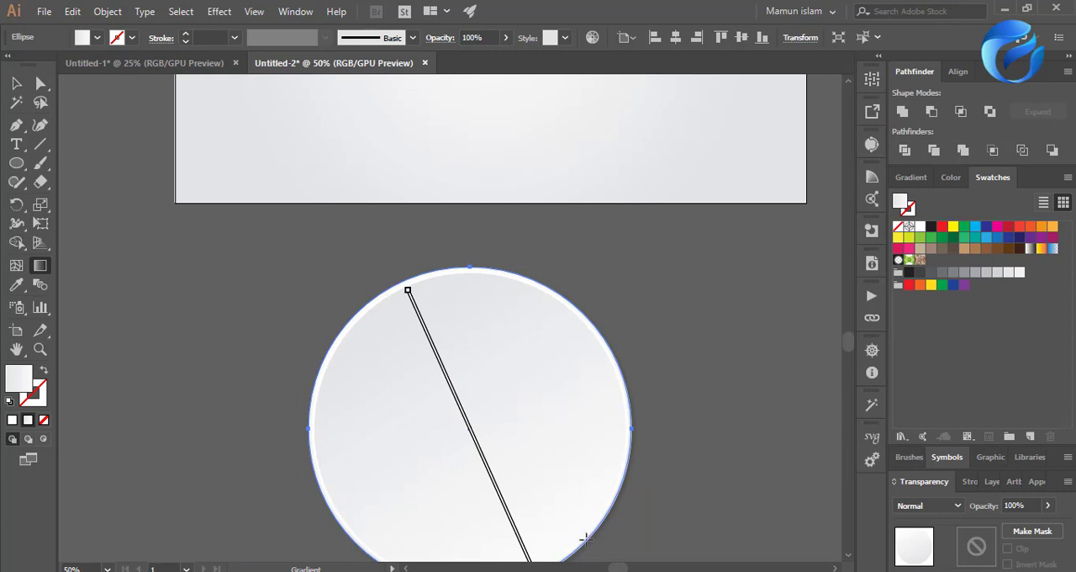
mouse_move(586, 539)
mouse_down()
mouse_move(412, 217)
mouse_move(392, 210)
mouse_up()
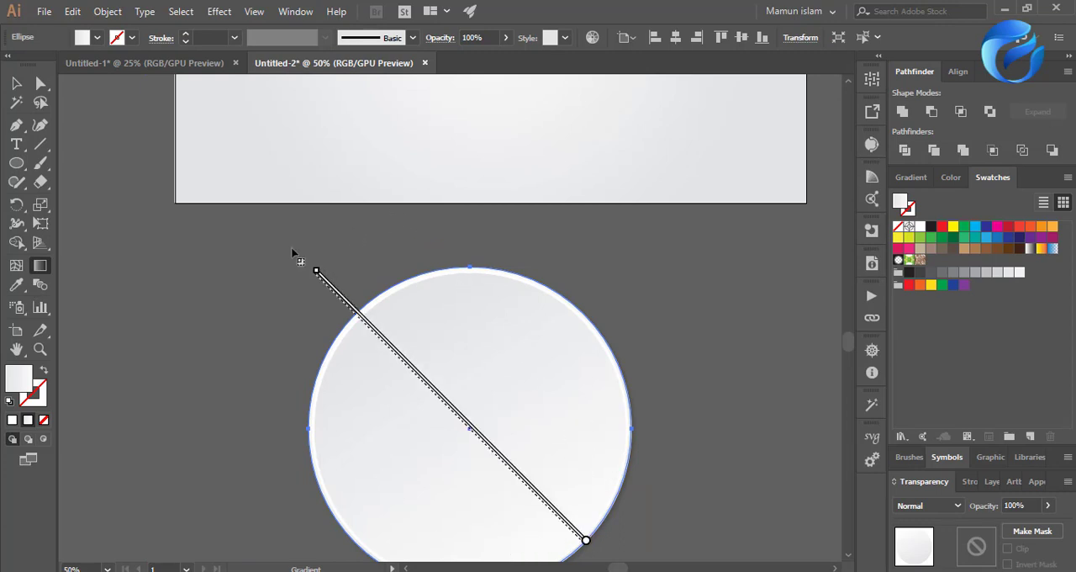
click(16, 82)
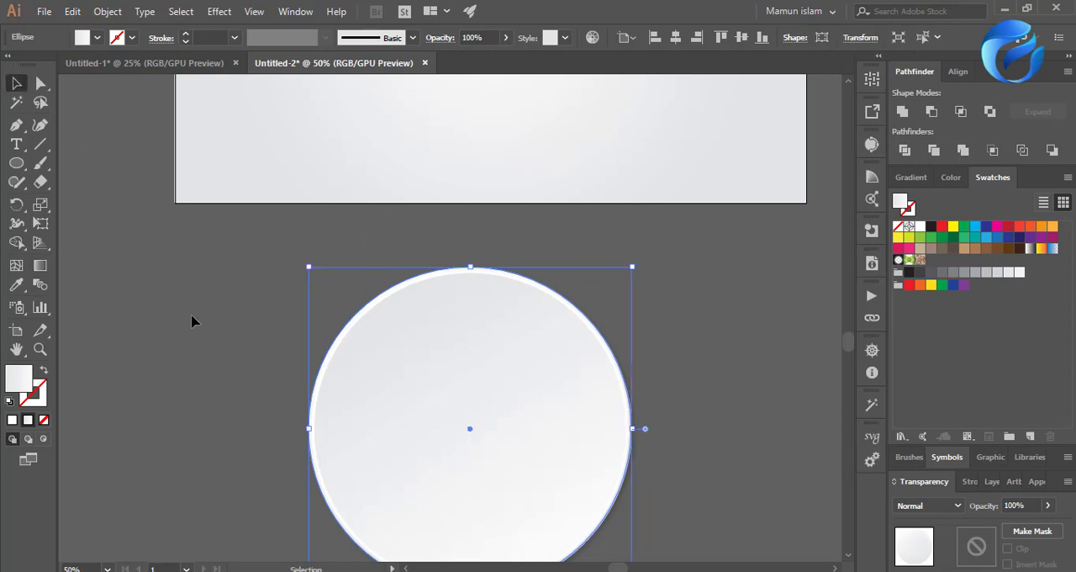
click(194, 328)
Darken the starting stop of the inner circle's linear gradient to 17.65% black.
scroll(194, 328, down, 1)
scroll(166, 275, down, 1)
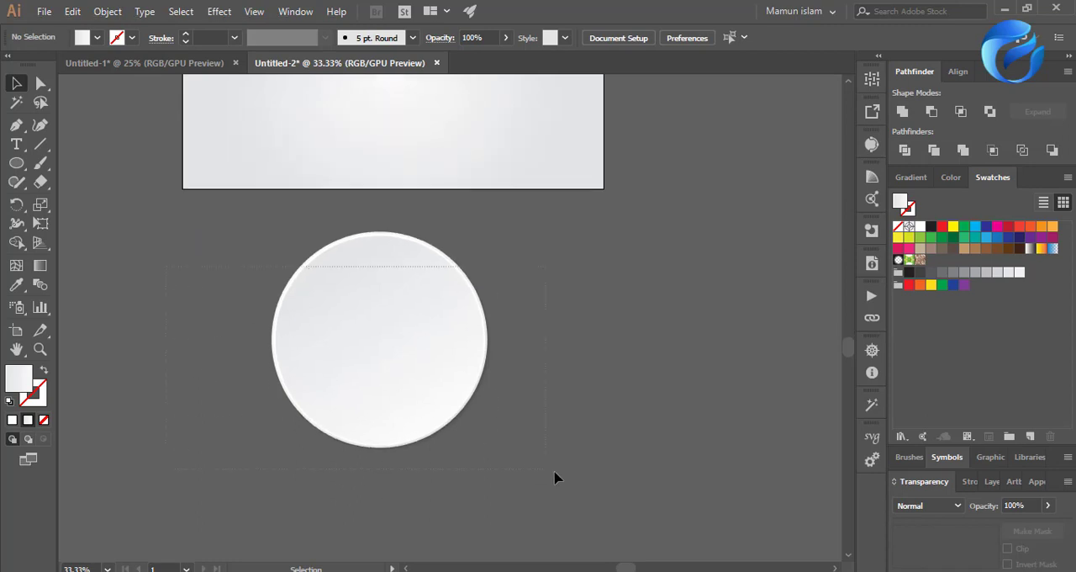
drag(555, 473, 558, 468)
click(556, 437)
click(434, 378)
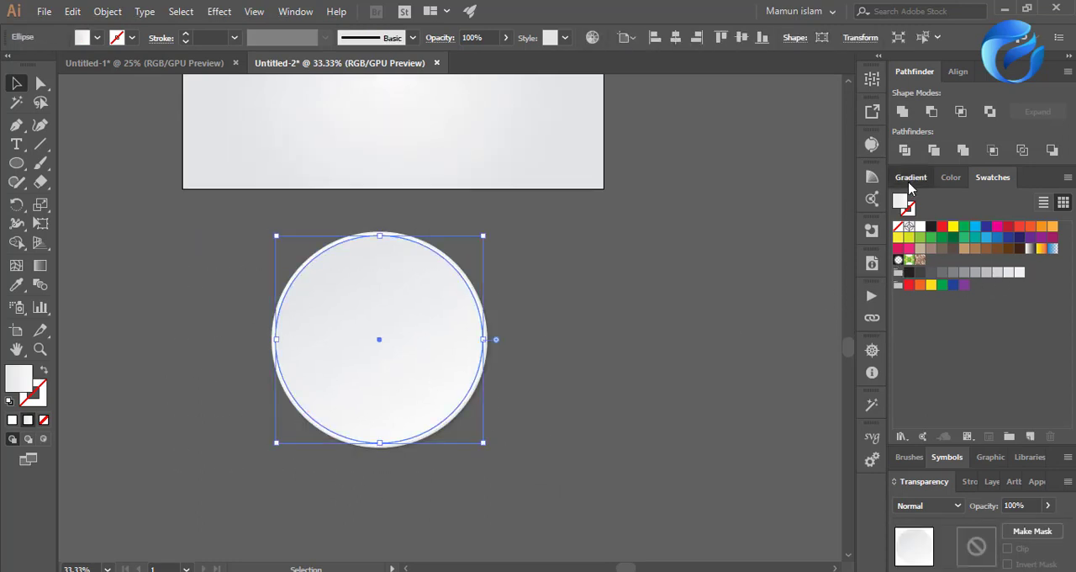
click(911, 177)
click(897, 389)
double_click(897, 391)
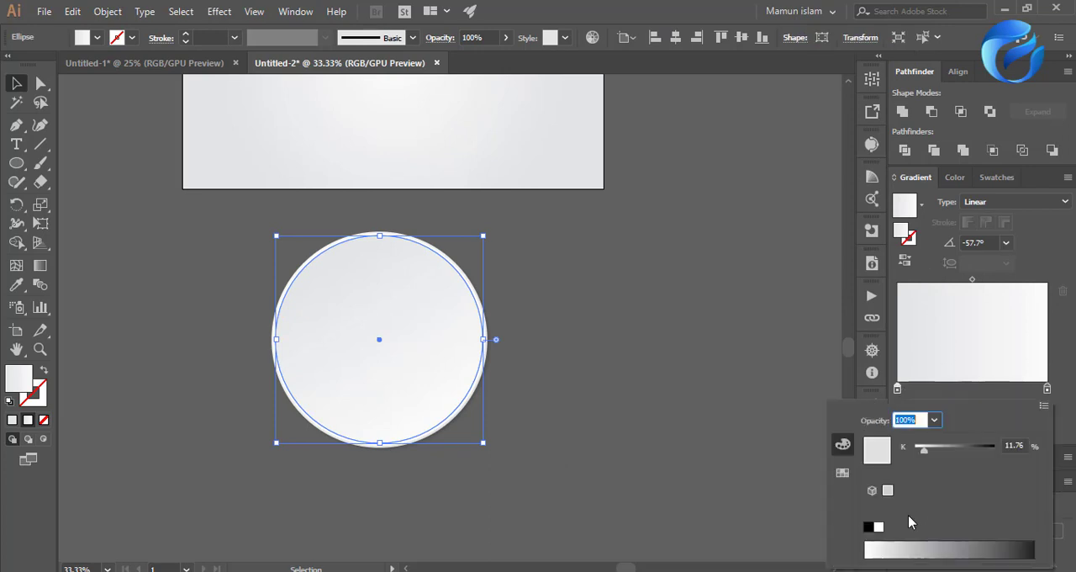
click(914, 542)
click(903, 543)
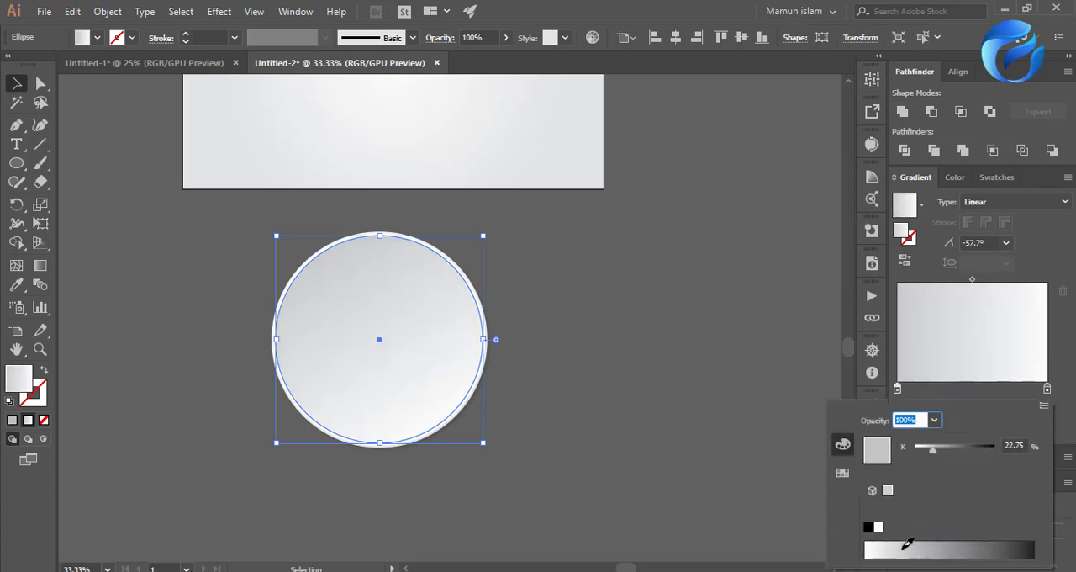
click(896, 544)
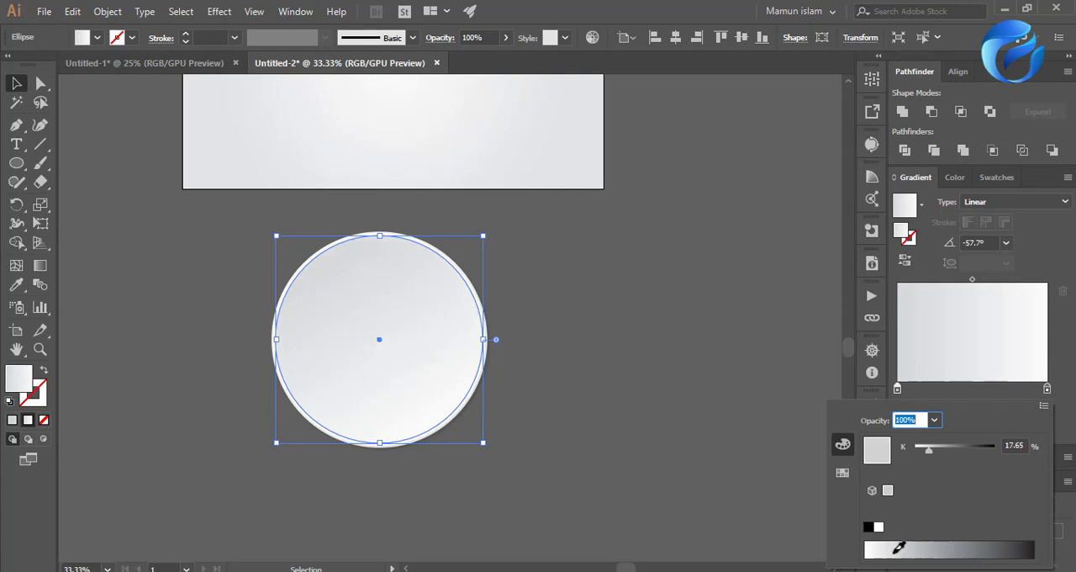
click(581, 443)
Set the end stop of the inner circle's gradient to 3.53% black.
scroll(608, 377, down, 2)
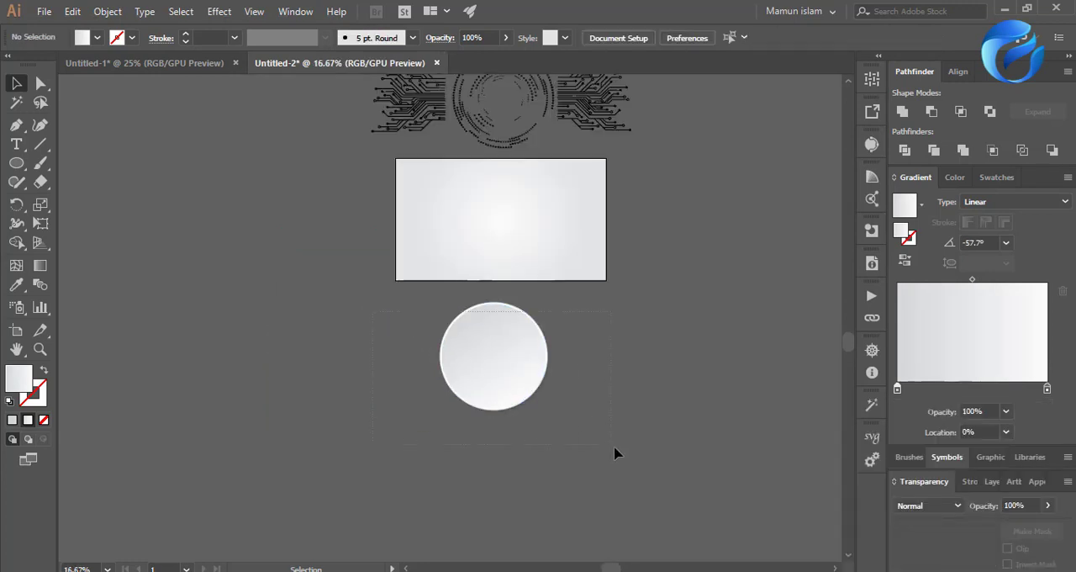
drag(615, 447, 616, 447)
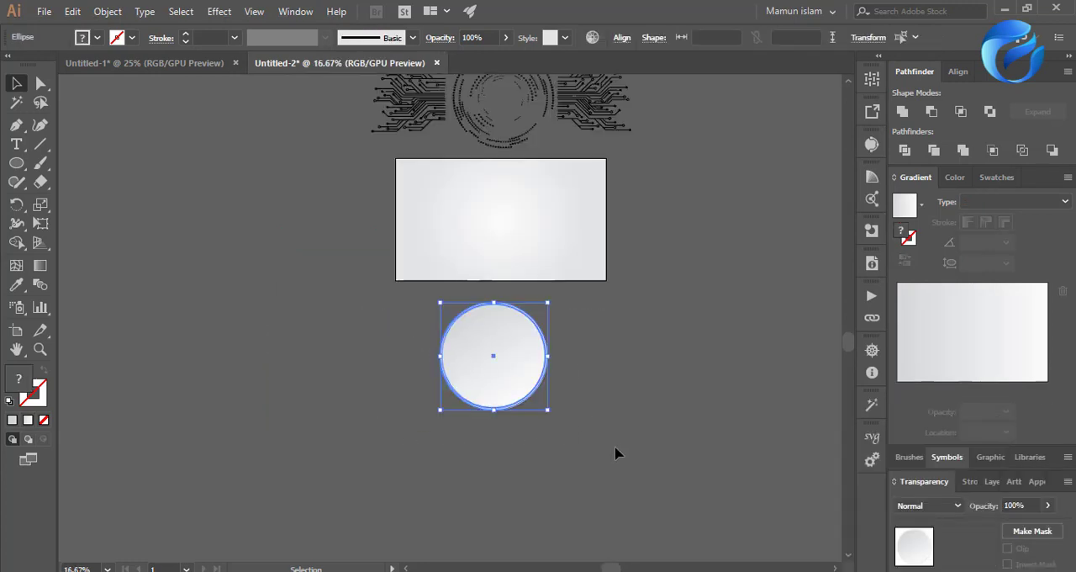
click(615, 454)
scroll(516, 390, up, 3)
click(488, 331)
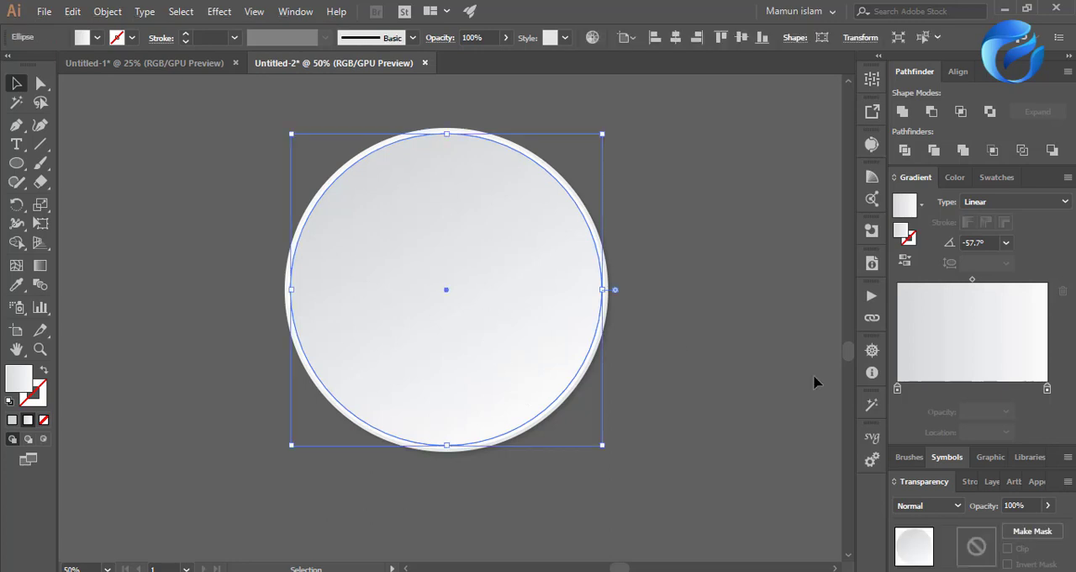
double_click(1047, 390)
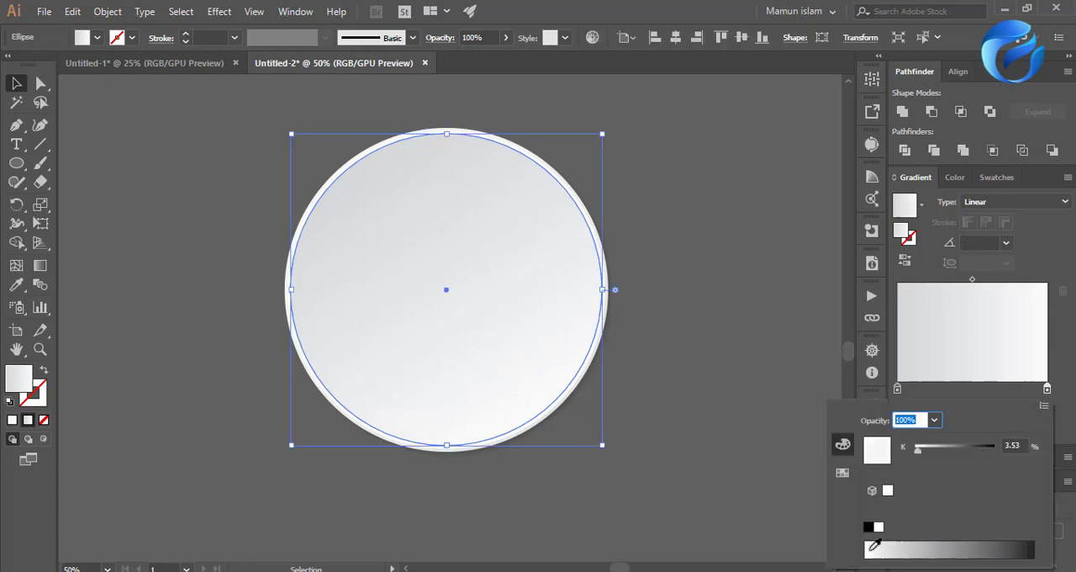
click(755, 504)
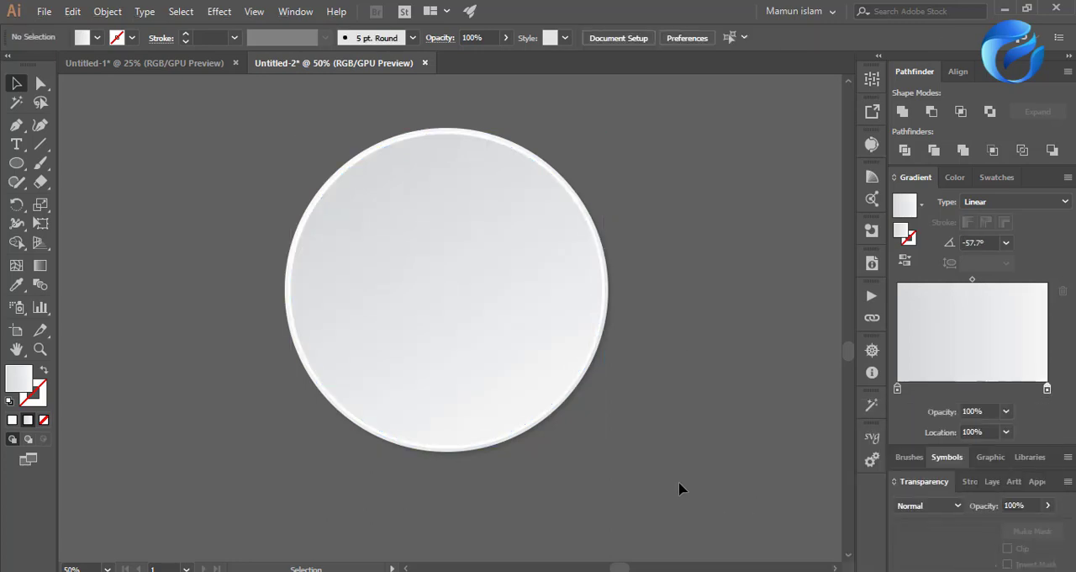
Move all of the disc's circles together onto the artboard, centered on the radial-gradient background.
drag(712, 237, 264, 461)
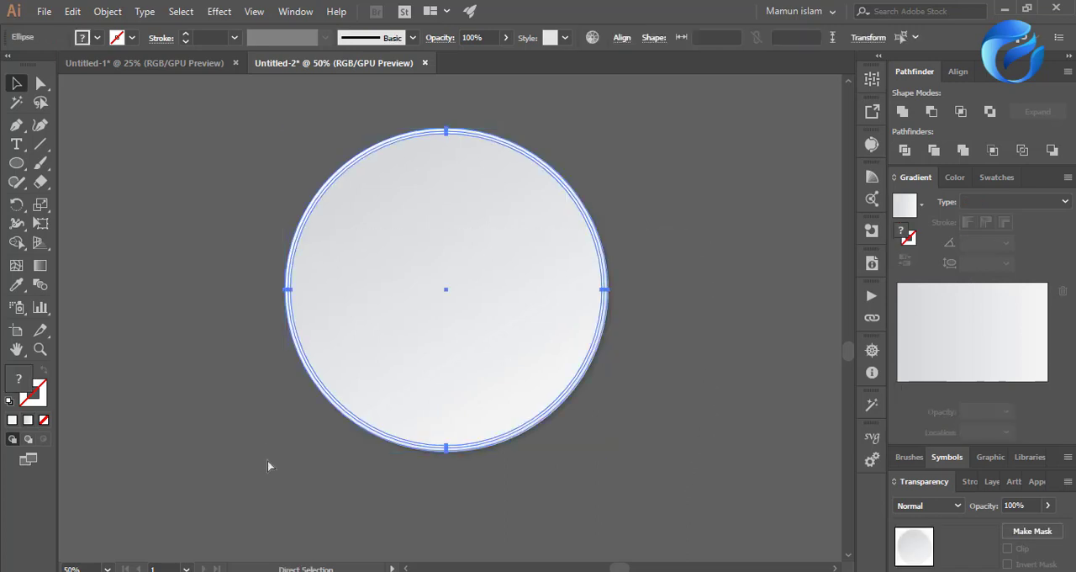
key(ctrl+g)
click(533, 511)
scroll(533, 511, down, 1)
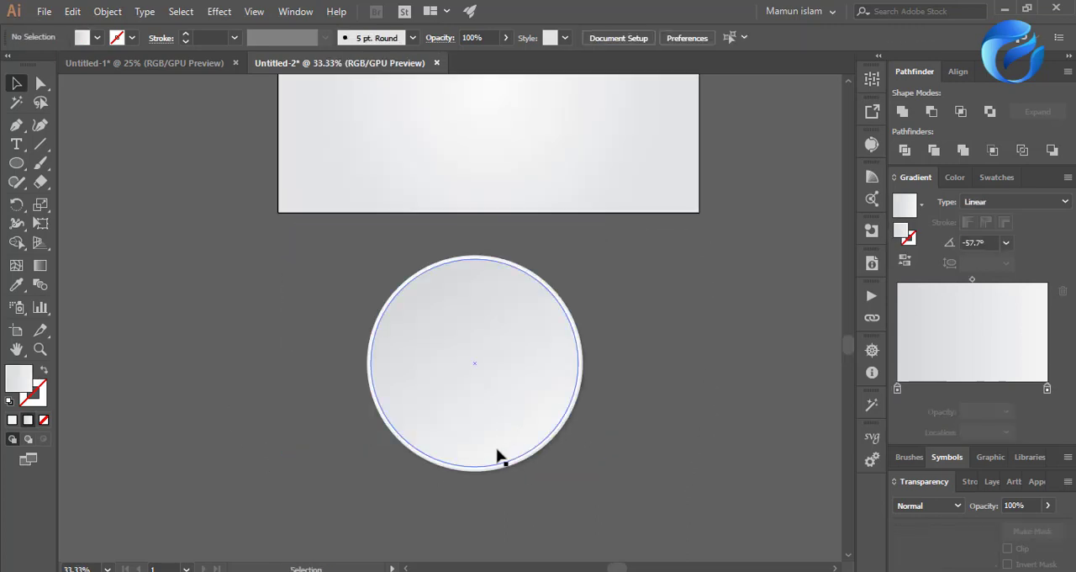
scroll(497, 451, up, 3)
drag(481, 508, 497, 243)
click(577, 479)
scroll(580, 492, up, 3)
click(547, 409)
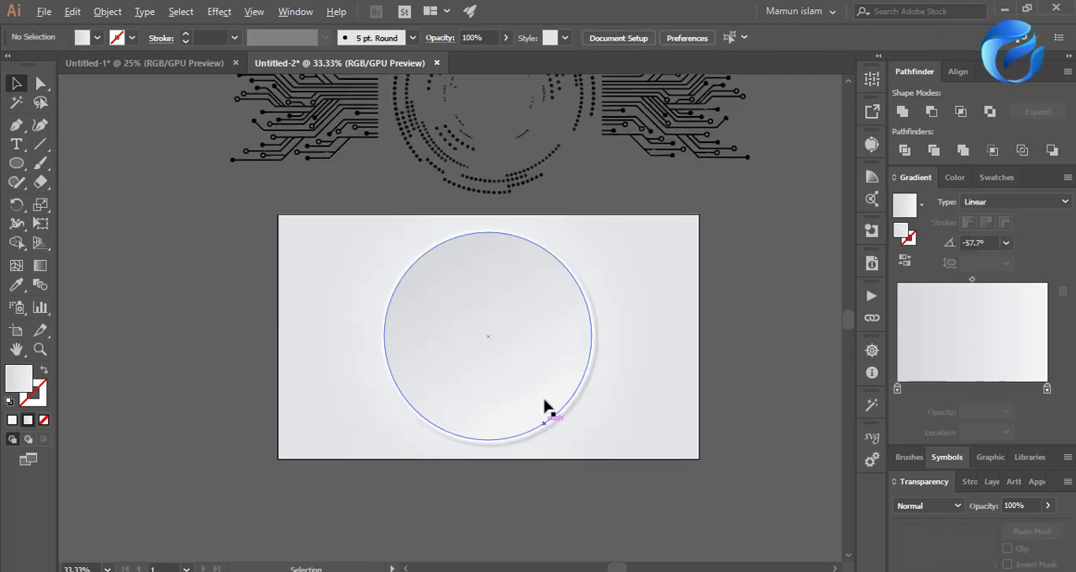
Scale the whole disc down to about half its size from its center.
scroll(547, 406, up, 1)
drag(620, 469, 541, 434)
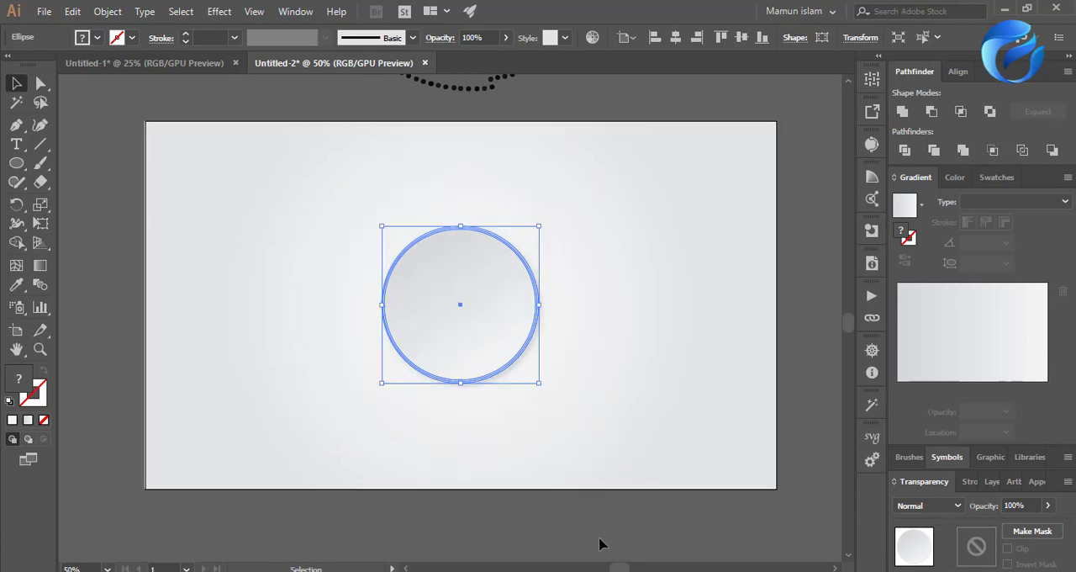
click(600, 544)
scroll(588, 513, down, 1)
scroll(444, 447, down, 1)
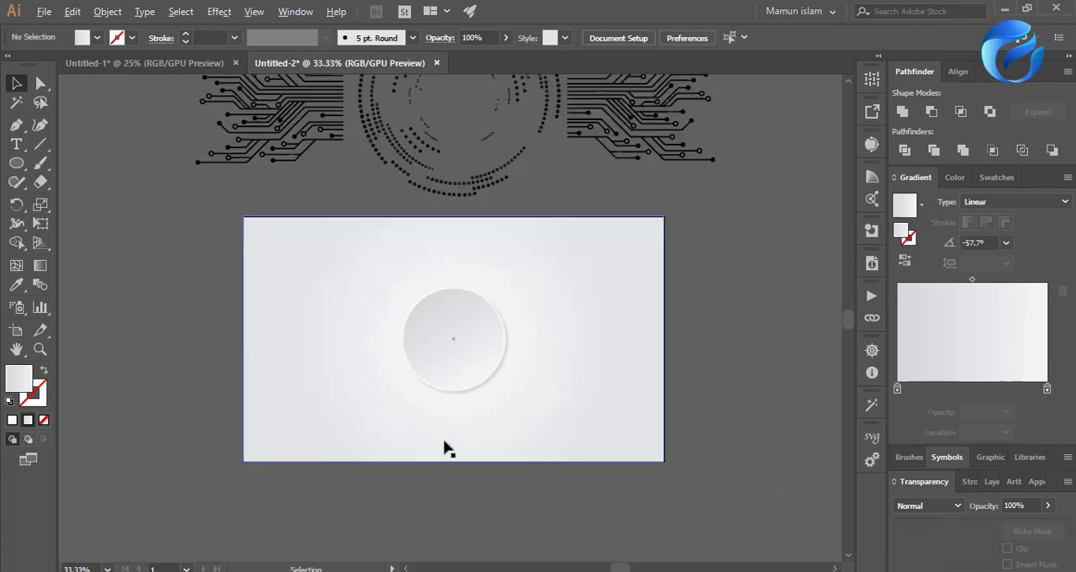
Set the outer circle's drop shadow to 2 pt X offset, 2 pt Y offset and 2 pt blur, with the preview on.
scroll(463, 386, up, 3)
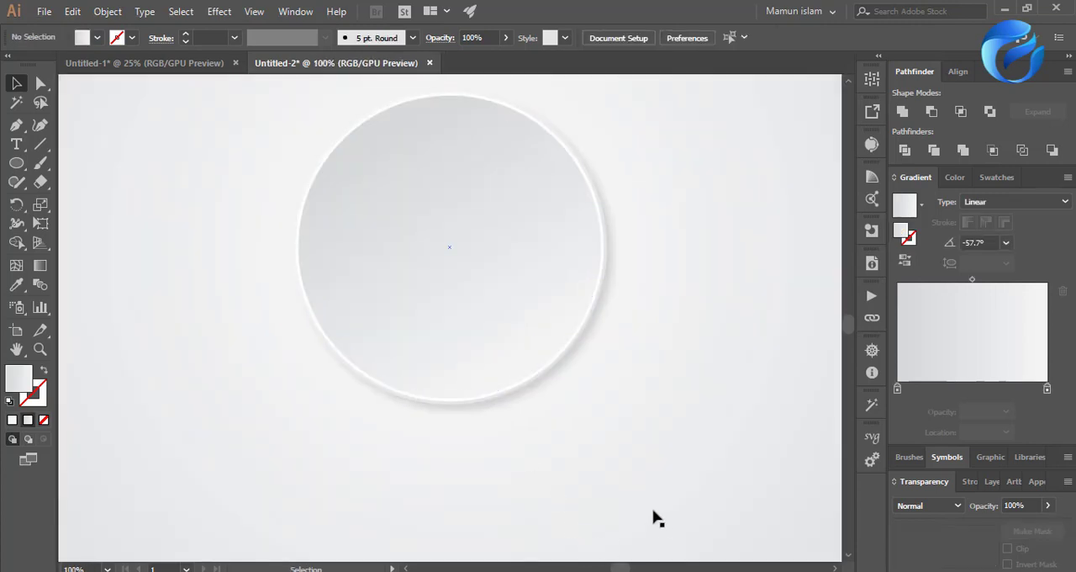
scroll(620, 372, up, 2)
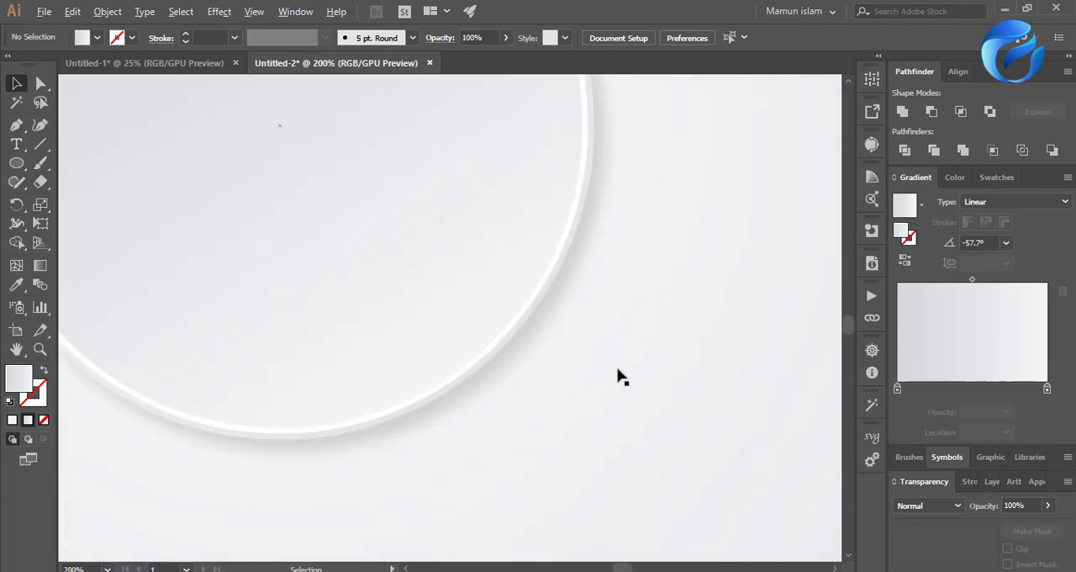
right_click(532, 343)
click(601, 451)
click(679, 470)
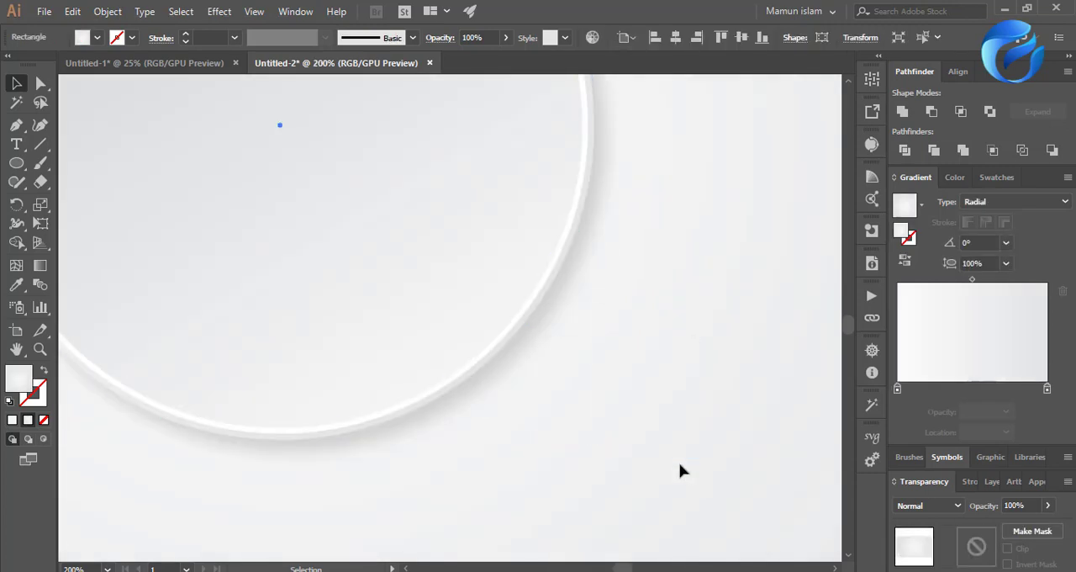
click(517, 368)
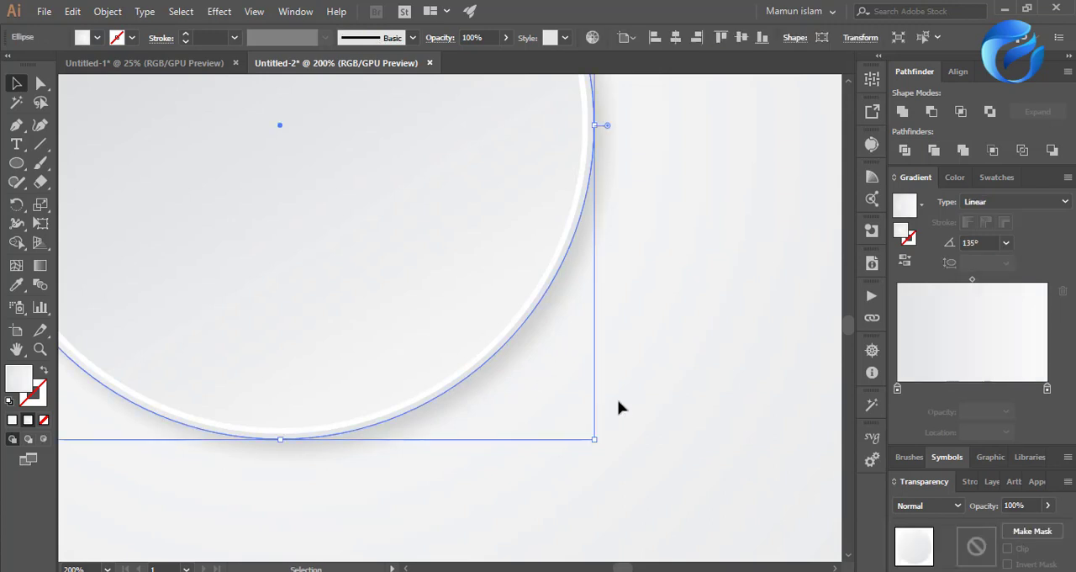
click(1013, 482)
click(1032, 475)
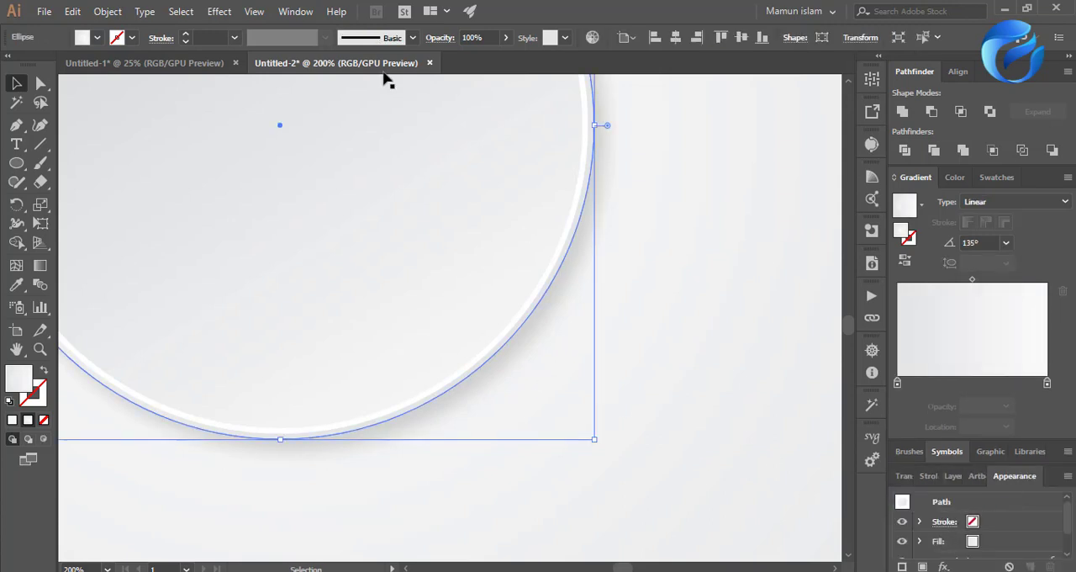
scroll(947, 539, down, 2)
click(950, 530)
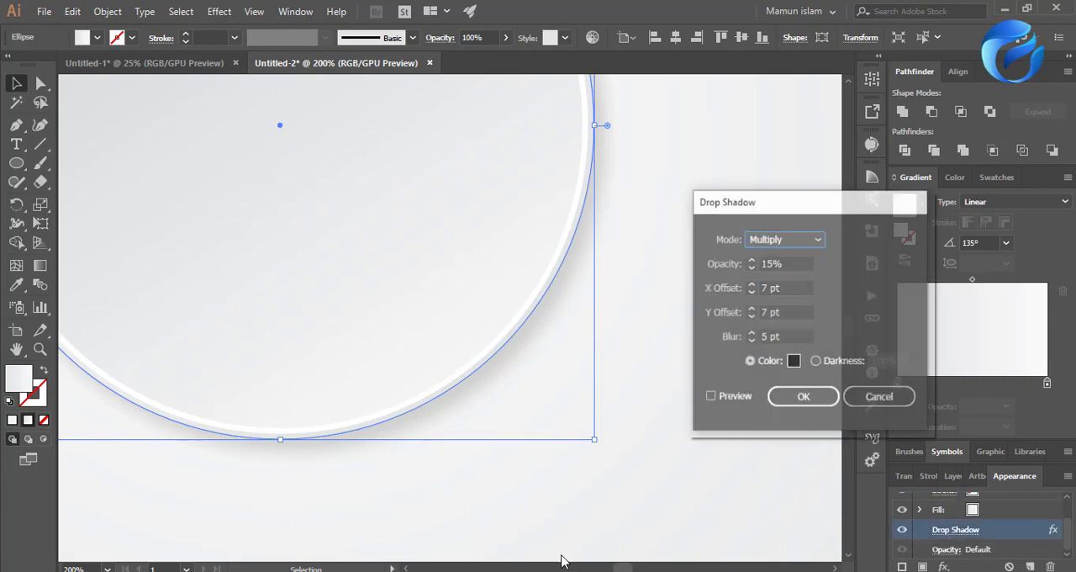
drag(781, 311, 750, 288)
text(22)
click(784, 334)
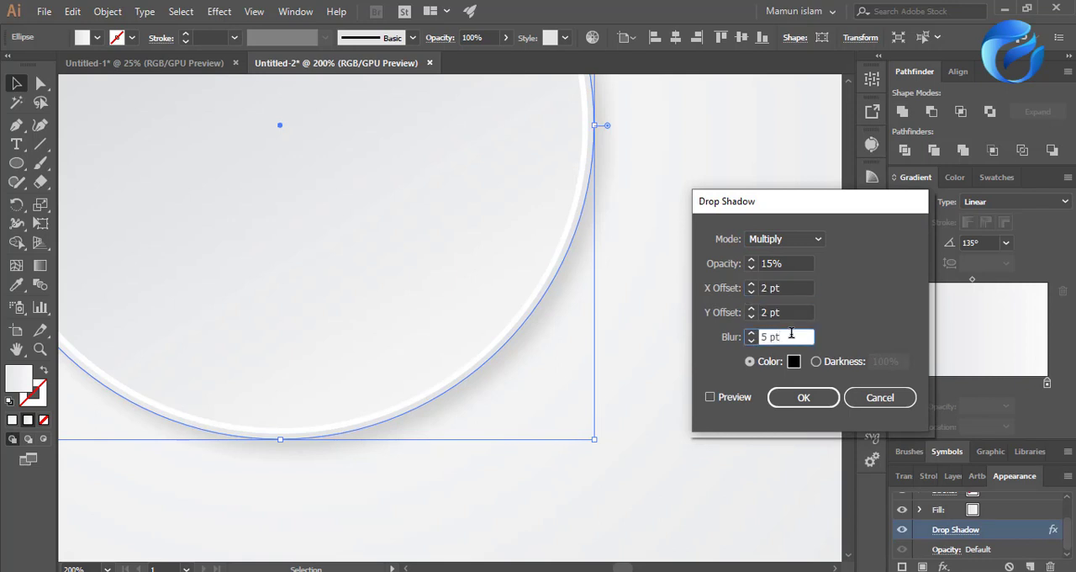
drag(790, 333, 745, 336)
click(721, 397)
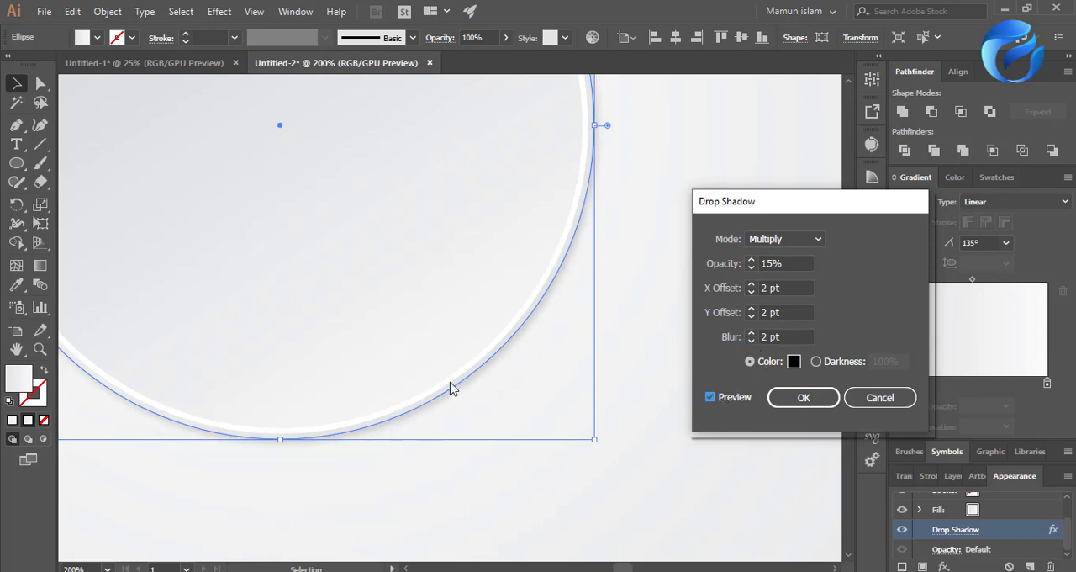
Reduce the drop shadow's opacity to 5% and apply the effect.
drag(781, 262, 753, 263)
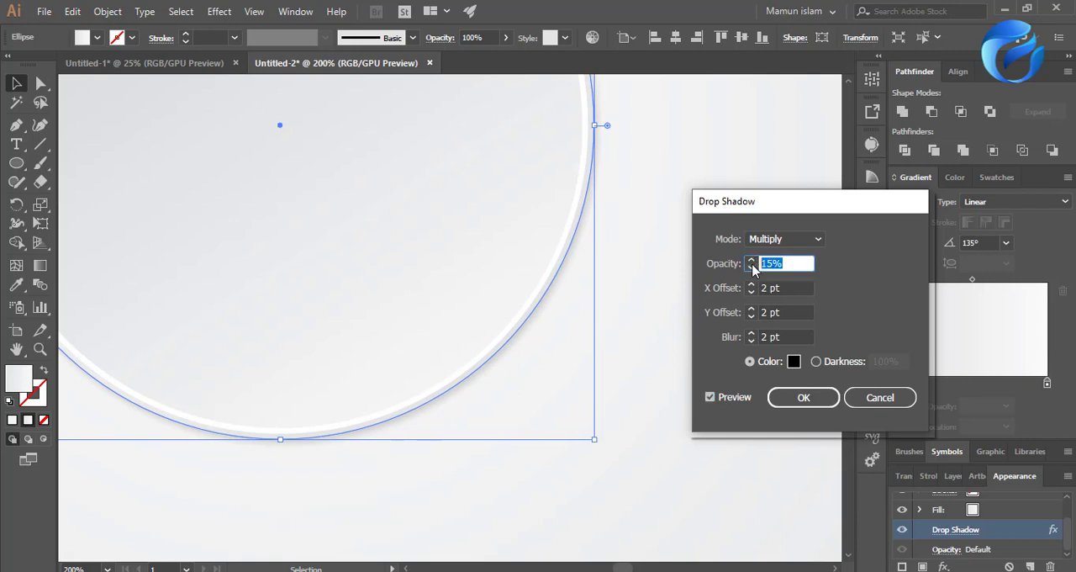
text(5)
click(782, 287)
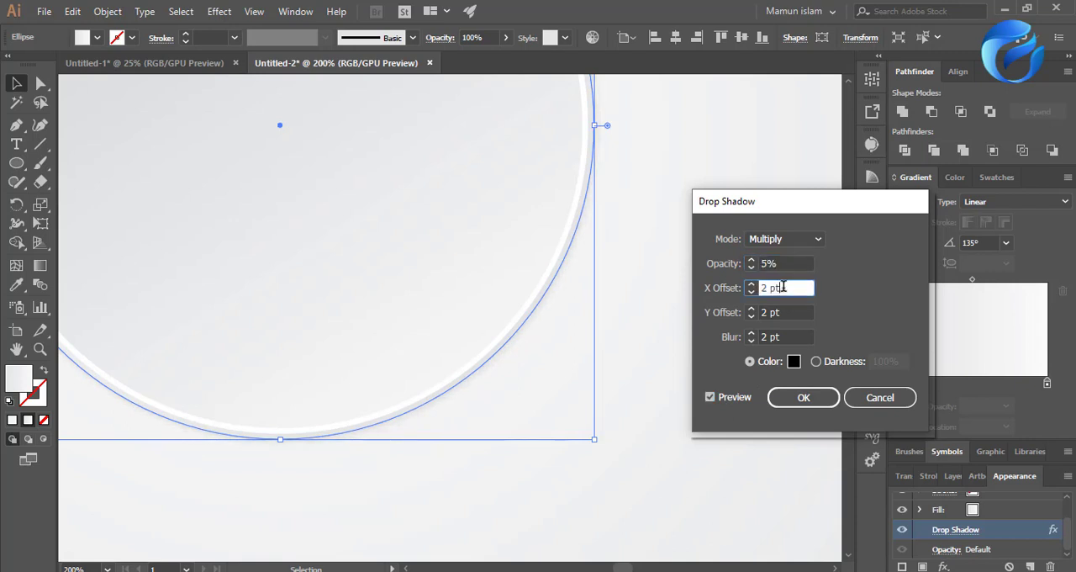
click(801, 396)
click(646, 394)
Shrink the white middle circle very slightly from its center to thin the disc's white rim.
scroll(552, 490, down, 2)
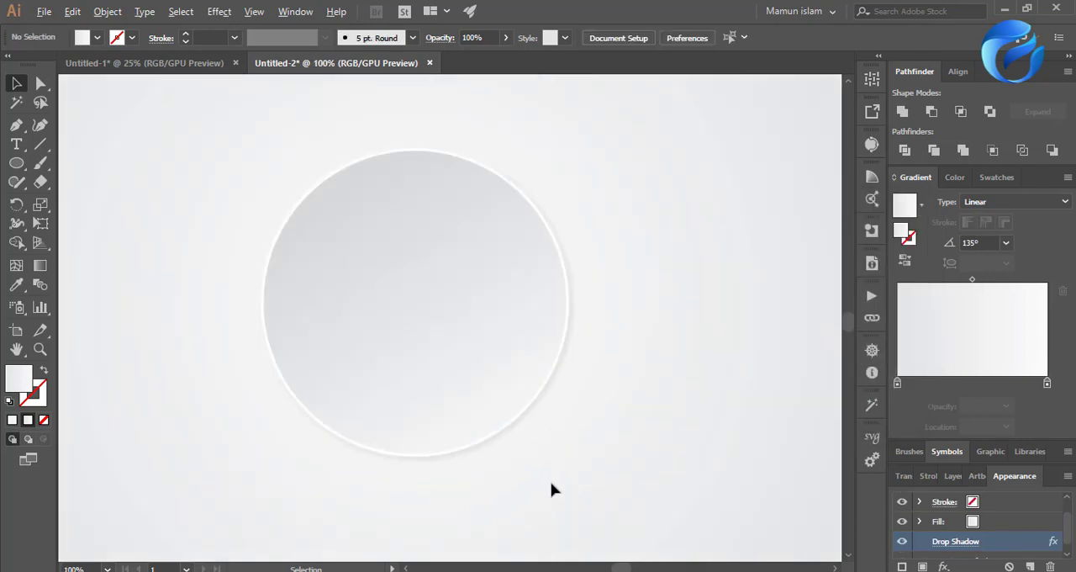
scroll(551, 494, up, 5)
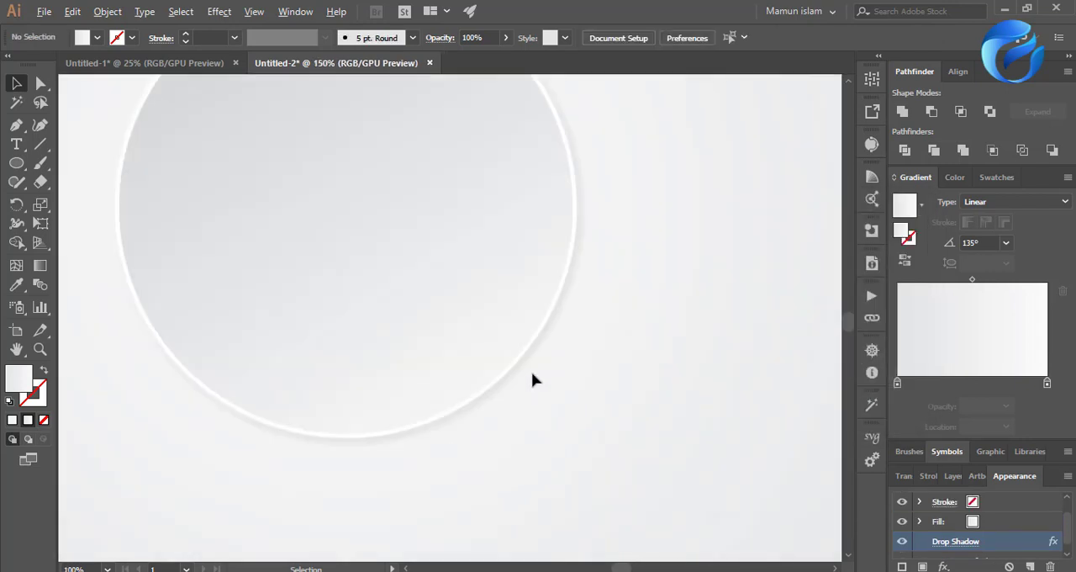
scroll(615, 423, down, 5)
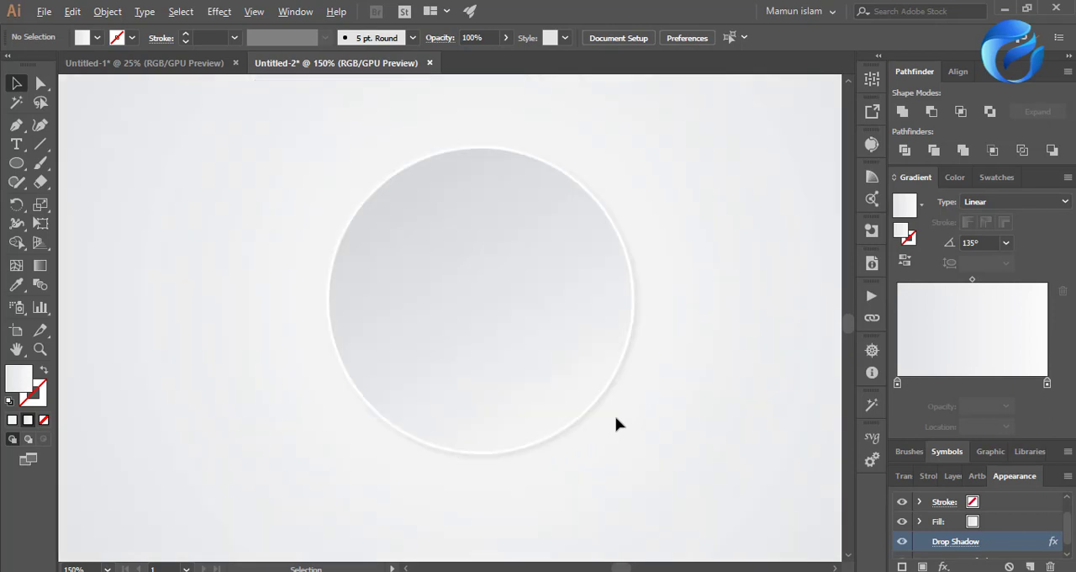
scroll(349, 229, up, 3)
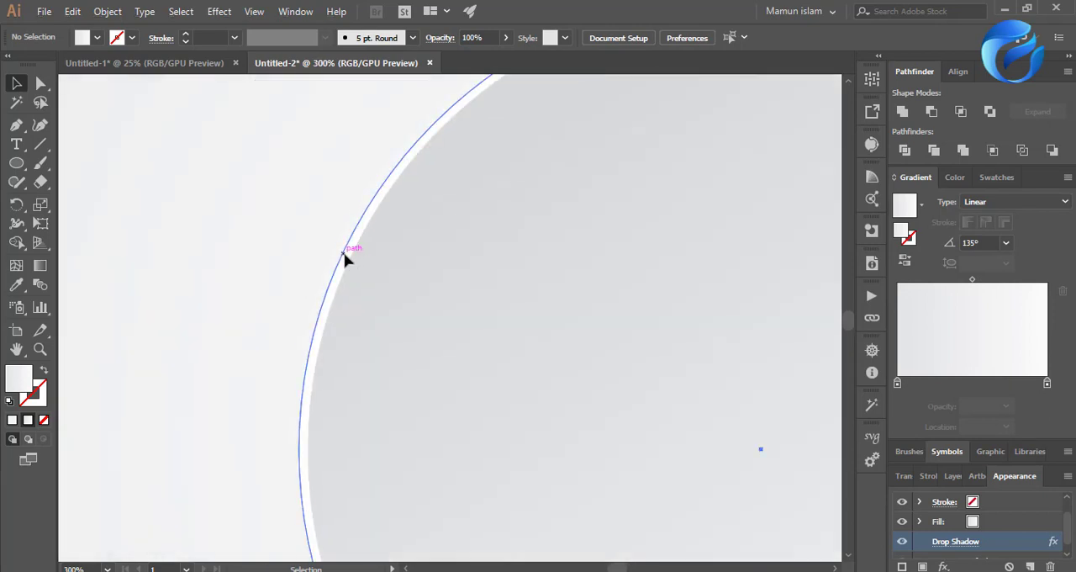
click(344, 262)
scroll(338, 266, up, 2)
scroll(284, 343, down, 1)
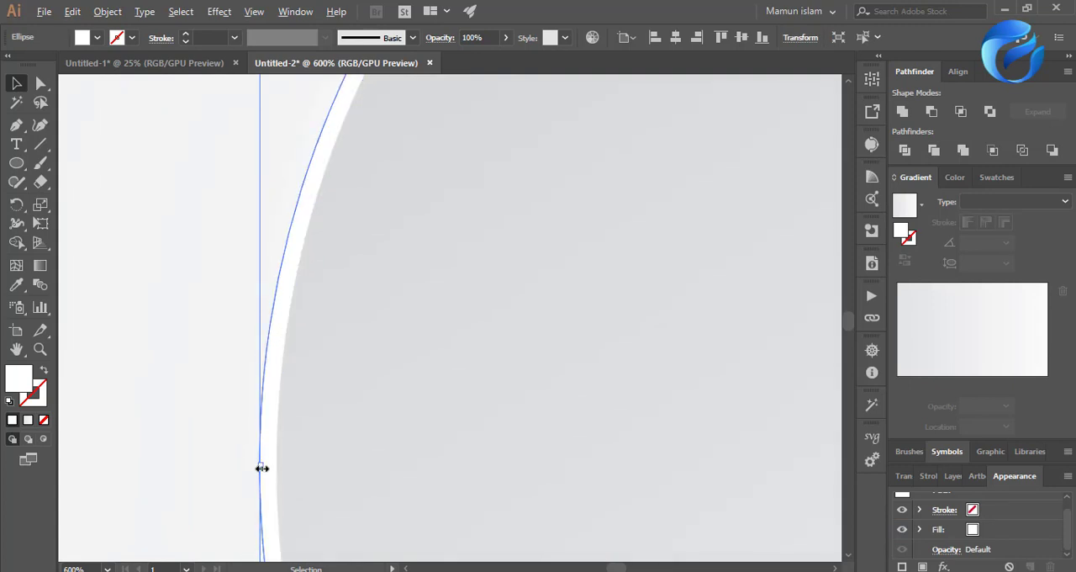
drag(260, 469, 271, 468)
scroll(454, 420, down, 4)
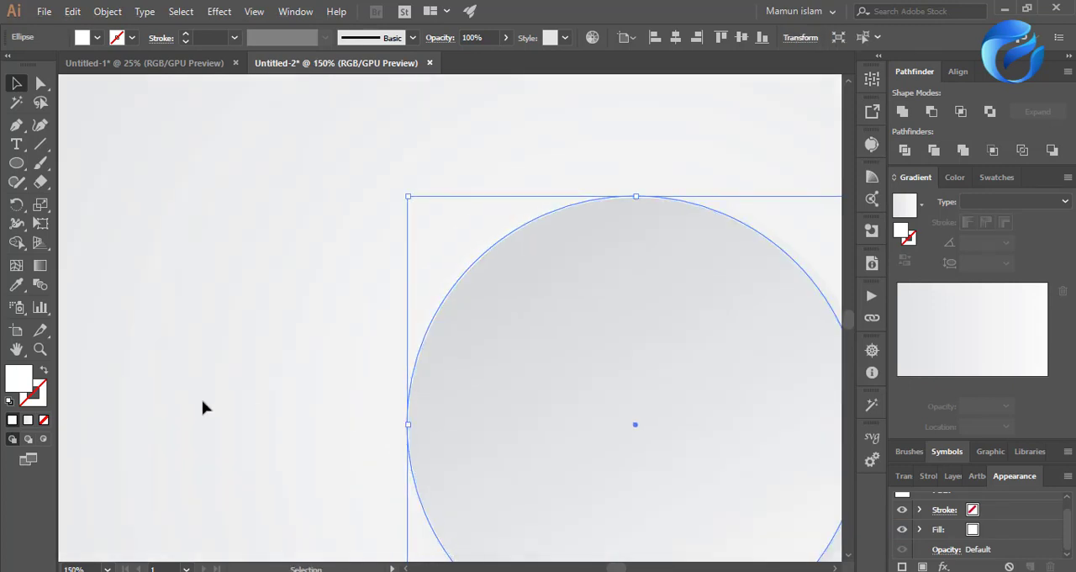
click(203, 407)
Examine the thinned rim around the whole disc and closely along its lower-left edge.
scroll(202, 407, down, 2)
scroll(328, 406, down, 1)
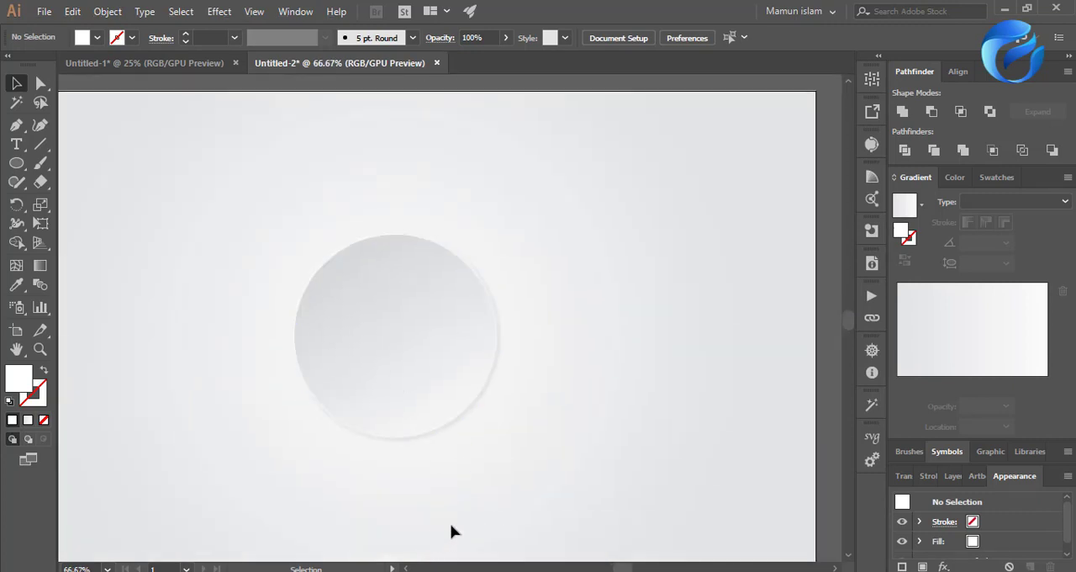
scroll(450, 523, down, 1)
scroll(345, 376, up, 1)
scroll(348, 385, down, 1)
scroll(340, 374, up, 2)
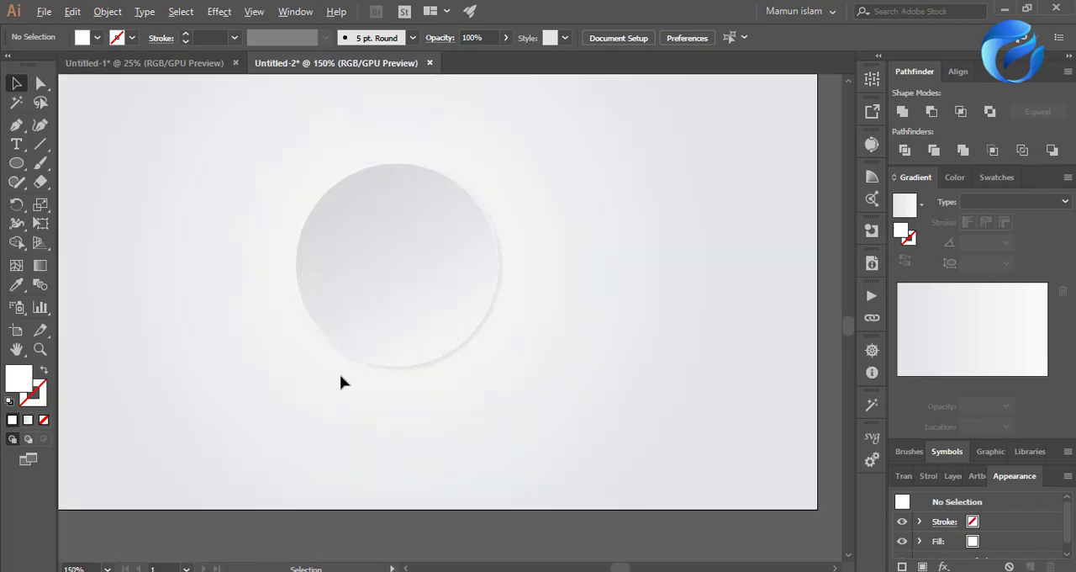
scroll(340, 382, up, 3)
scroll(260, 224, up, 2)
scroll(372, 207, up, 1)
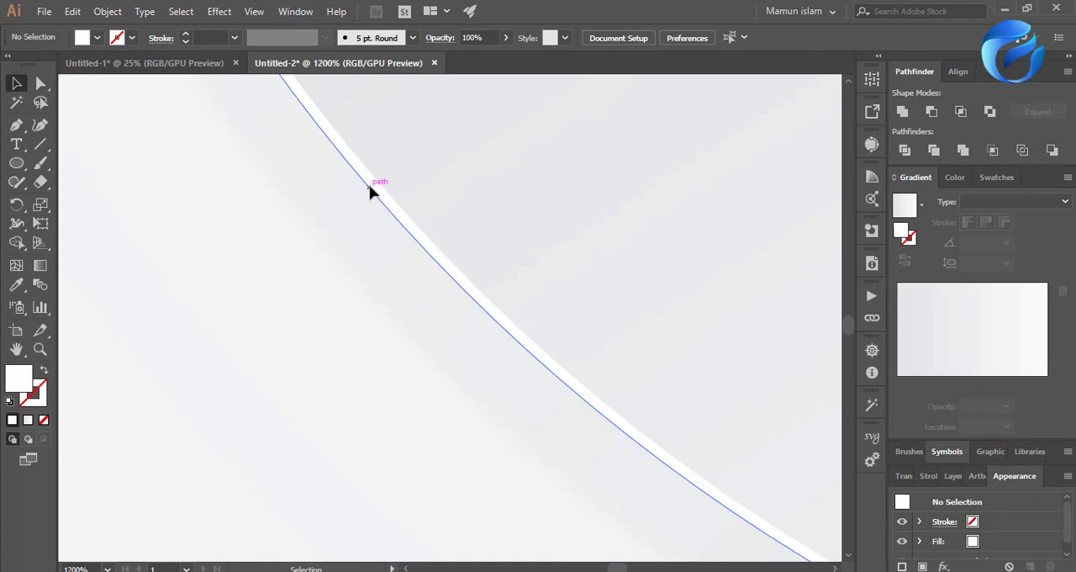
Enlarge the white middle circle very slightly from its center to widen the disc's rim.
click(370, 187)
scroll(368, 353, down, 1)
scroll(460, 449, down, 4)
scroll(349, 436, up, 1)
scroll(296, 171, up, 5)
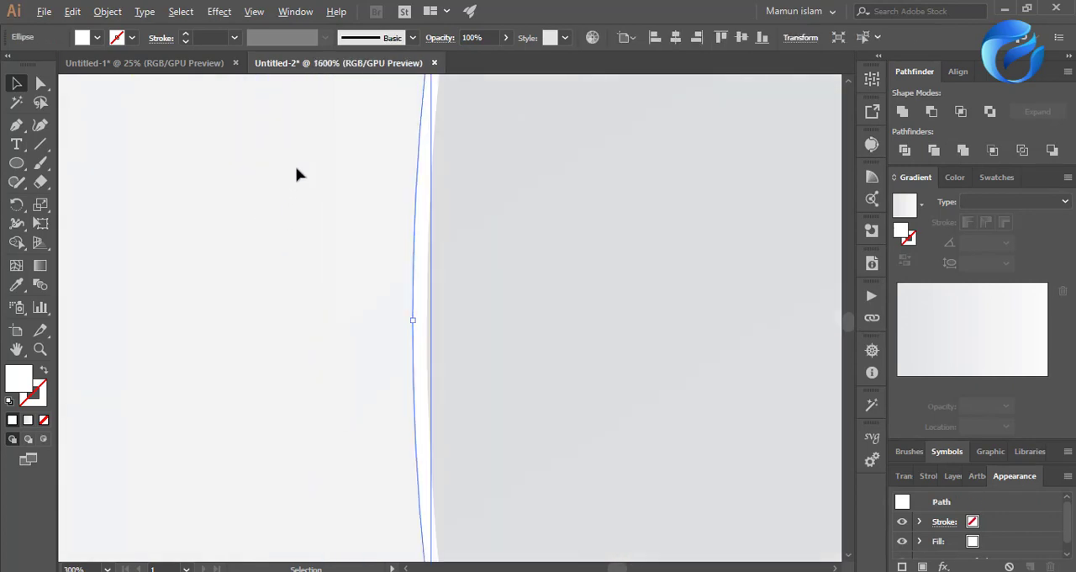
drag(412, 320, 408, 325)
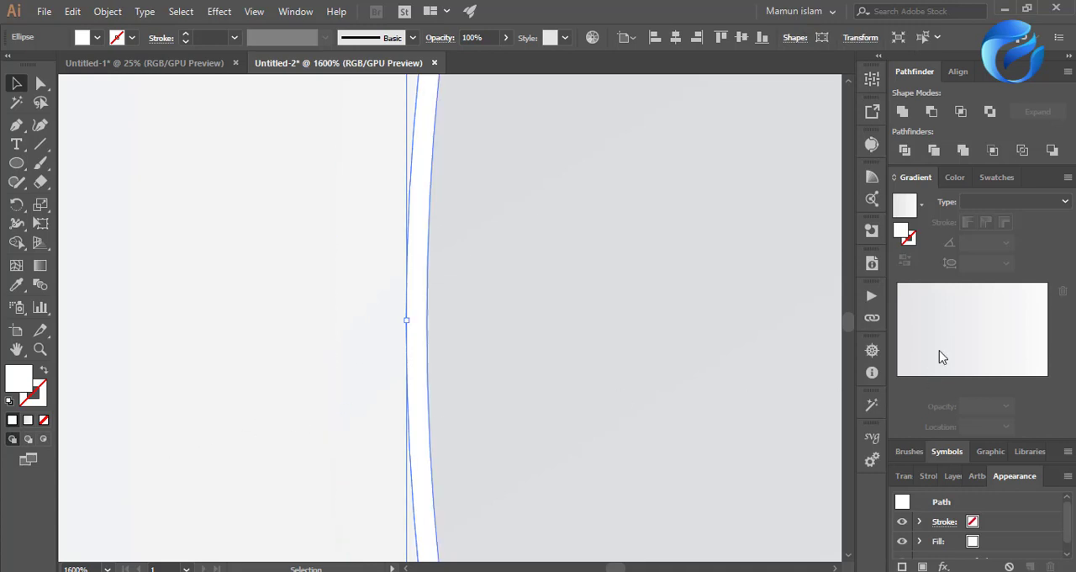
Recolor the white middle circle to a very light gray from the grayscale ramp and check the whole disc.
click(955, 176)
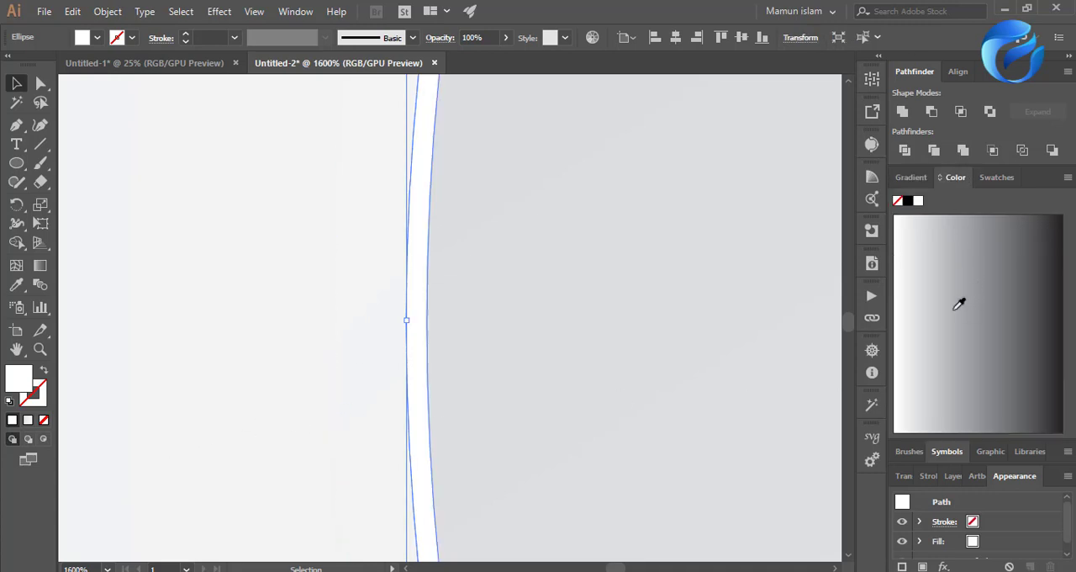
click(911, 269)
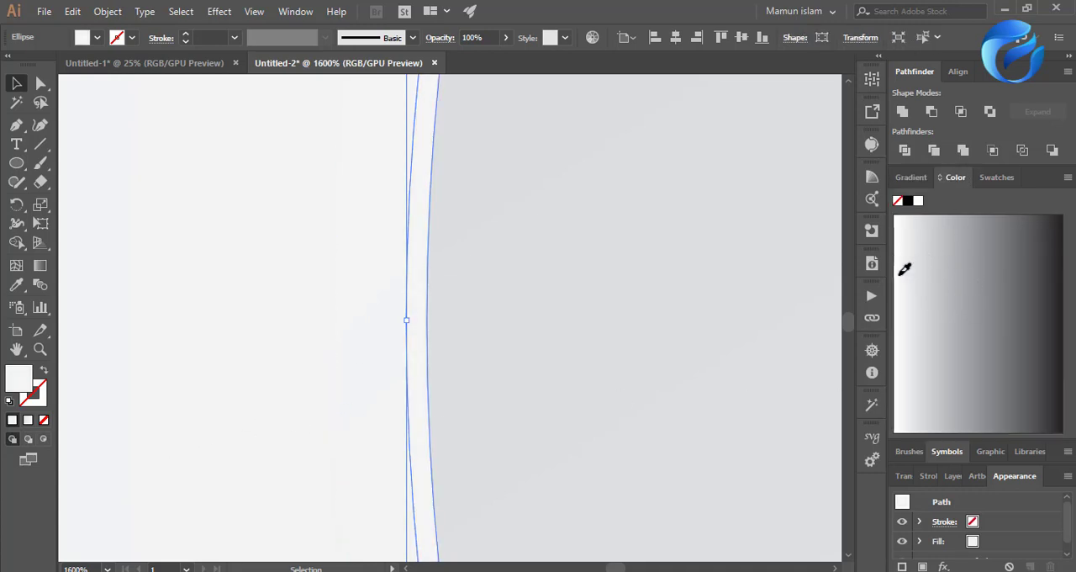
click(260, 365)
scroll(260, 365, down, 5)
scroll(269, 387, down, 5)
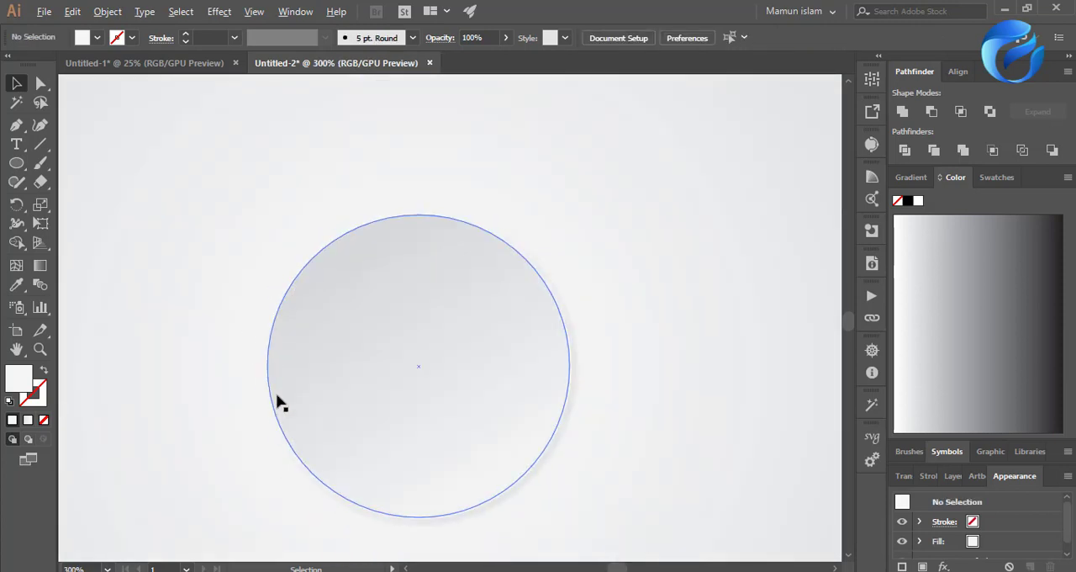
scroll(471, 454, down, 1)
scroll(287, 462, up, 1)
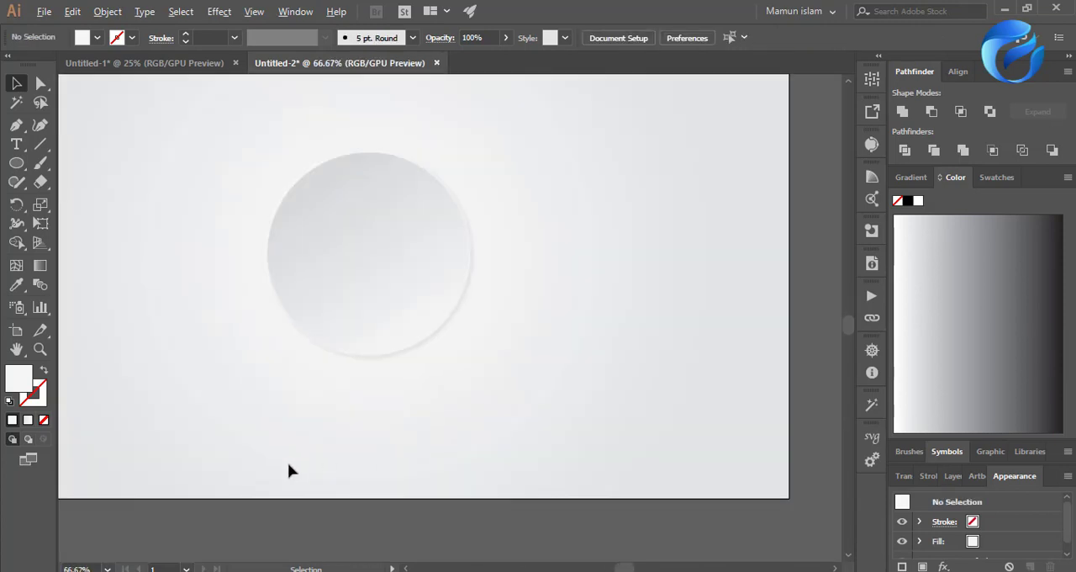
scroll(337, 460, up, 1)
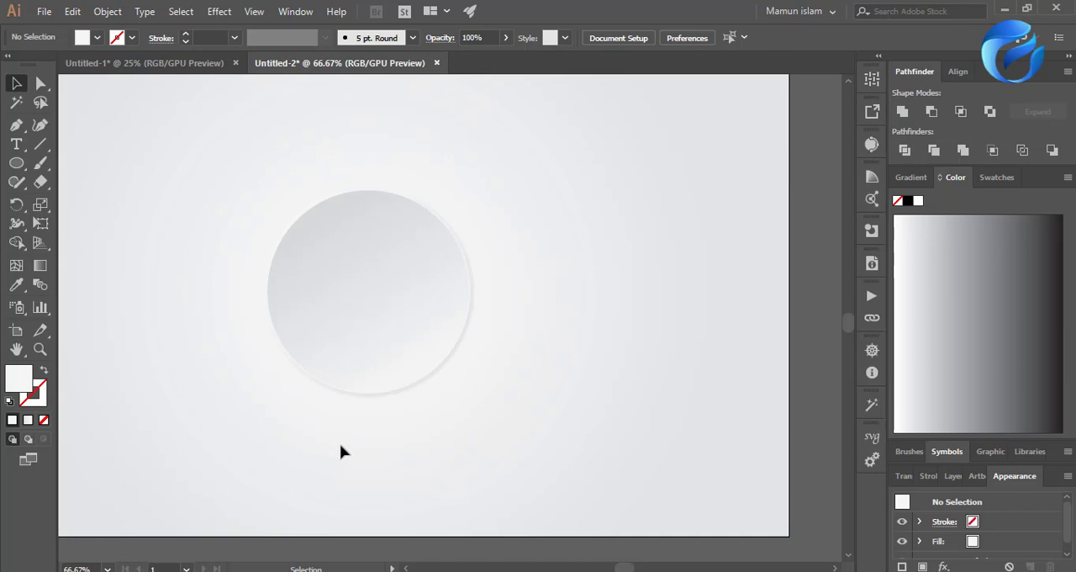
scroll(351, 444, down, 4)
scroll(308, 455, up, 3)
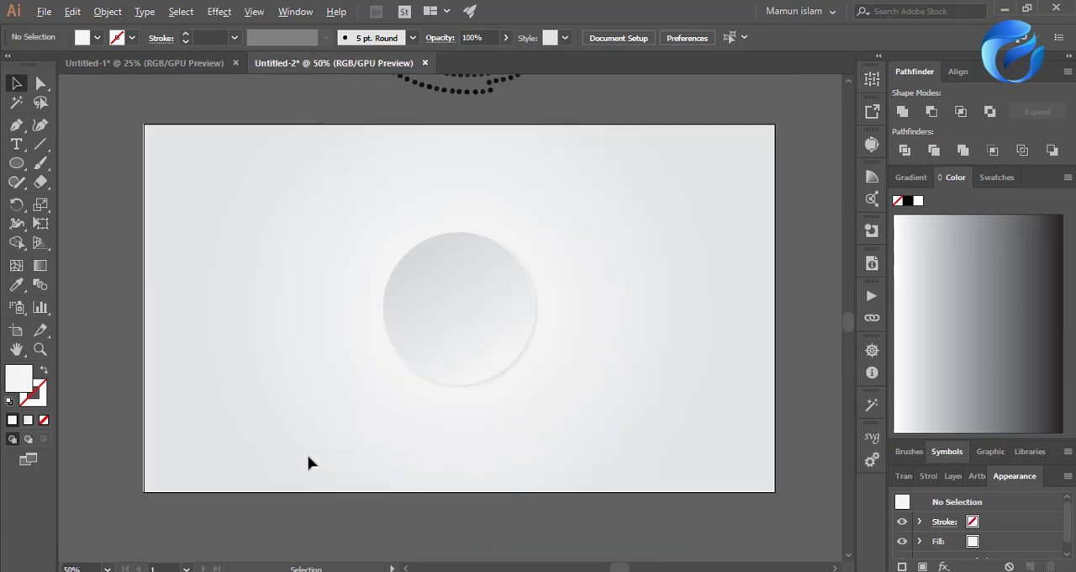
Move the dotted circle group onto the artboard over the disc and center it horizontally.
scroll(366, 430, up, 1)
scroll(384, 420, up, 2)
drag(461, 228, 459, 522)
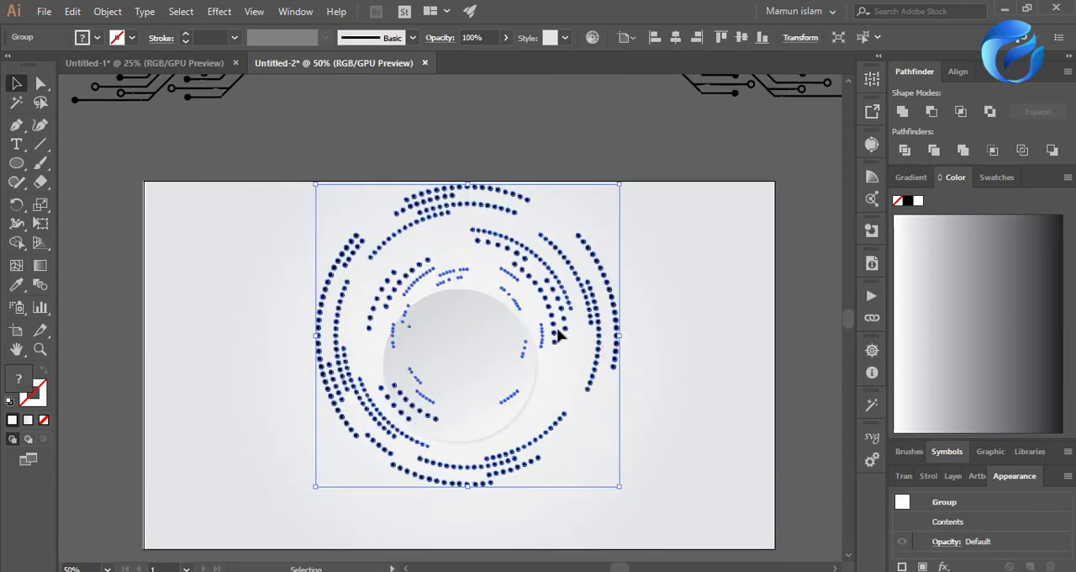
drag(561, 334, 559, 364)
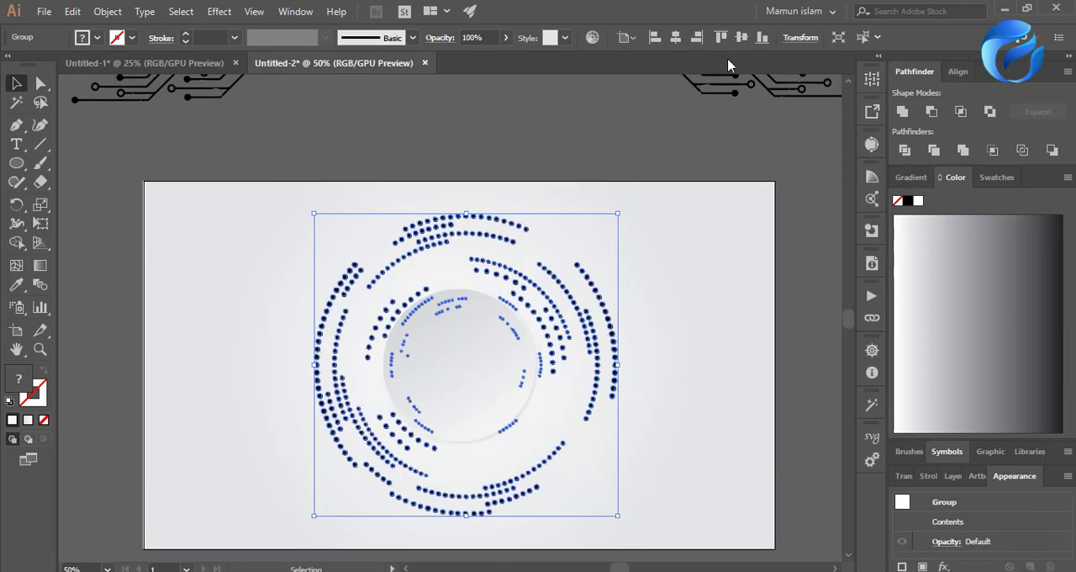
click(677, 37)
click(576, 211)
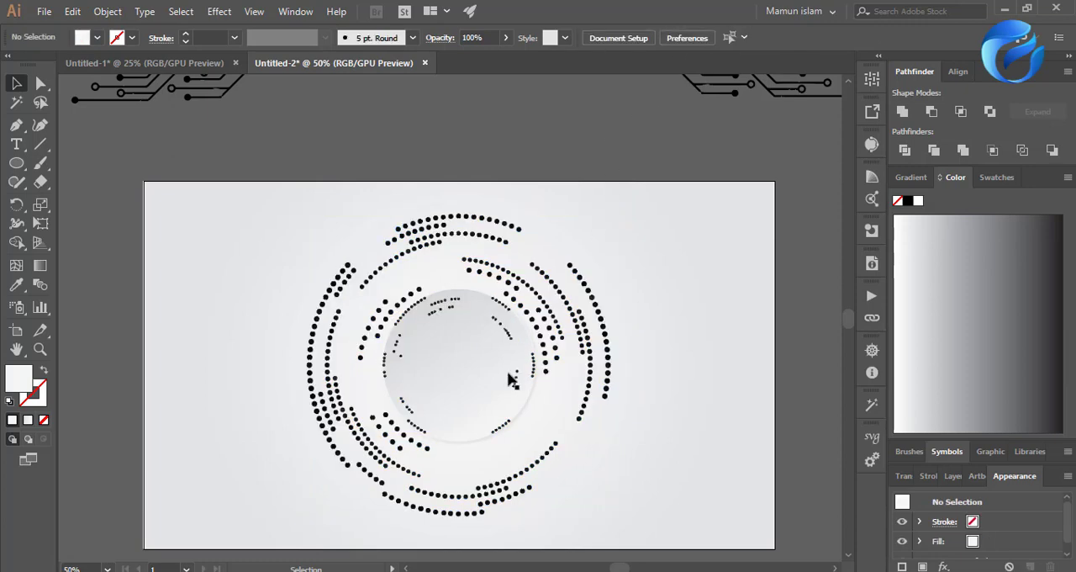
Separate the disc's circles from the dotted pattern in the selection and group them.
click(480, 401)
drag(234, 330, 492, 441)
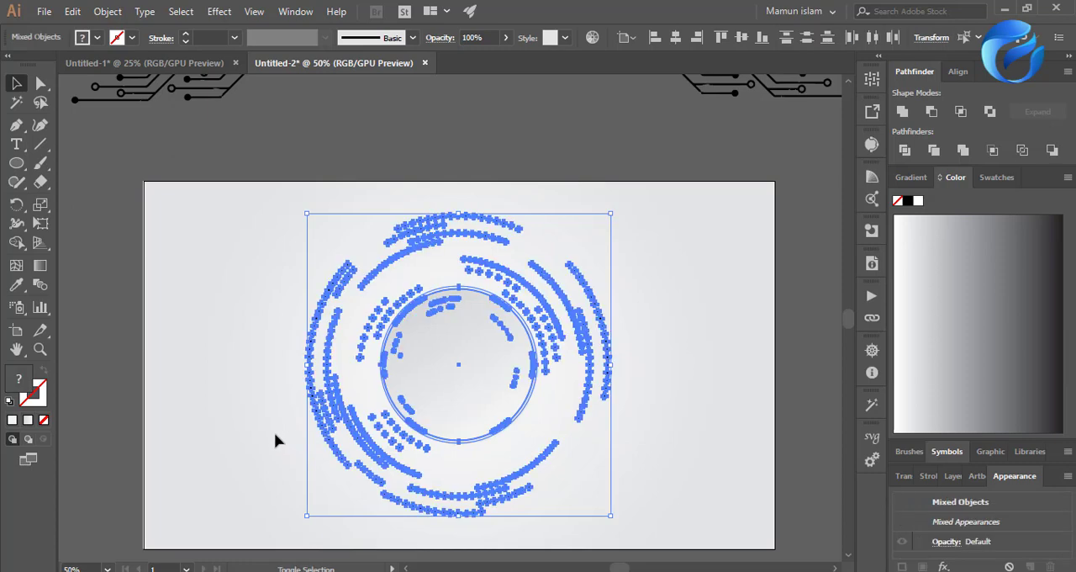
shift+click(333, 401)
key(a)
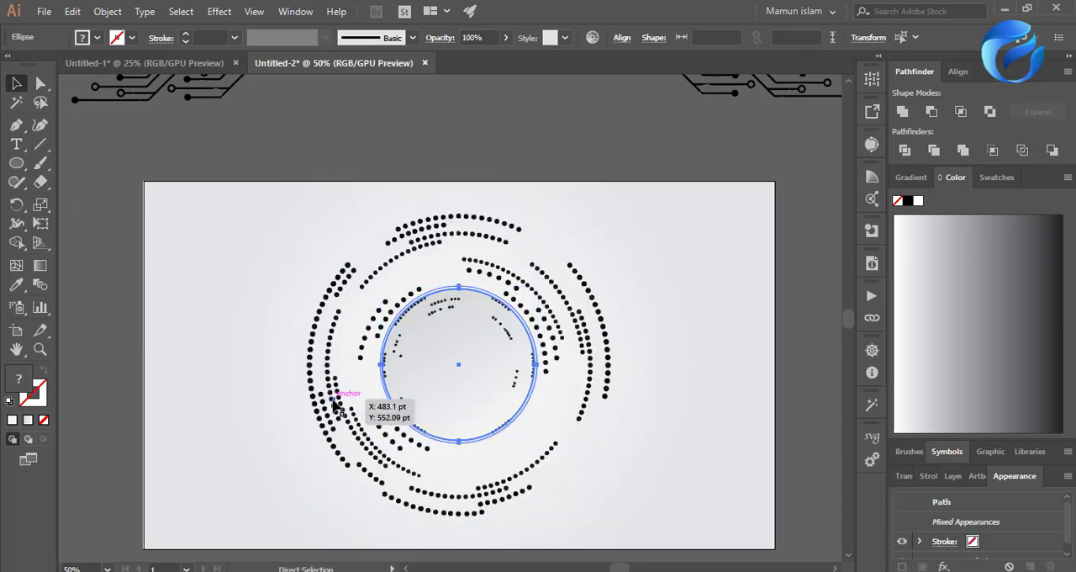
key(v)
key(ctrl+a)
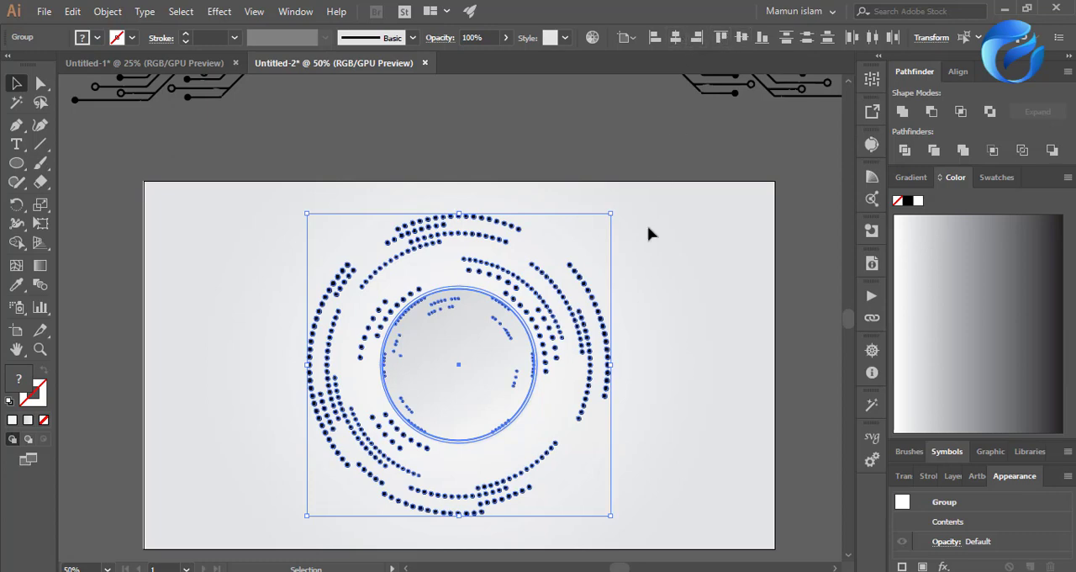
Bring the disc group in front of the dotted circles.
click(660, 321)
click(589, 355)
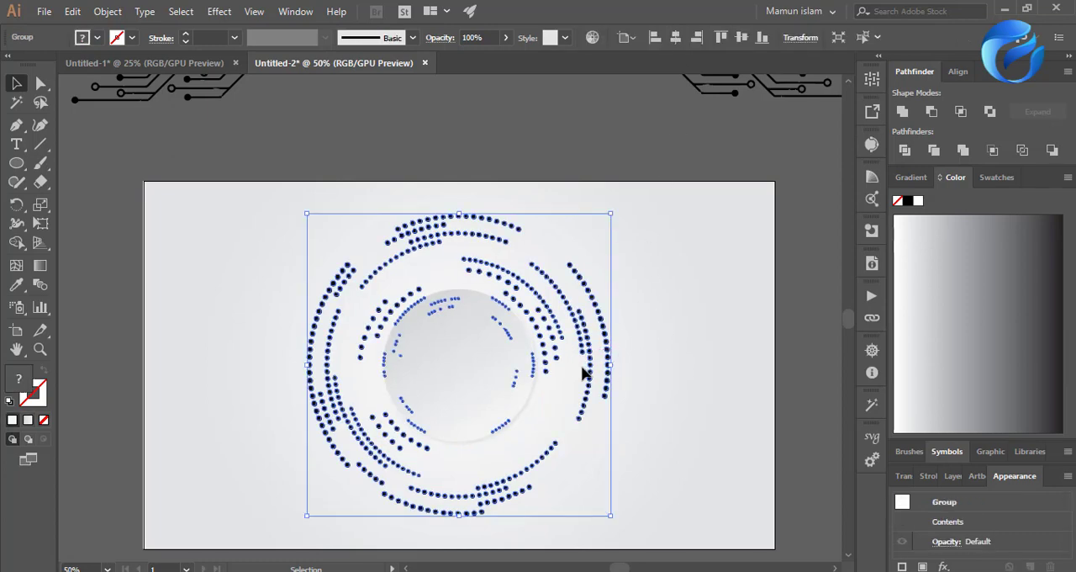
click(469, 401)
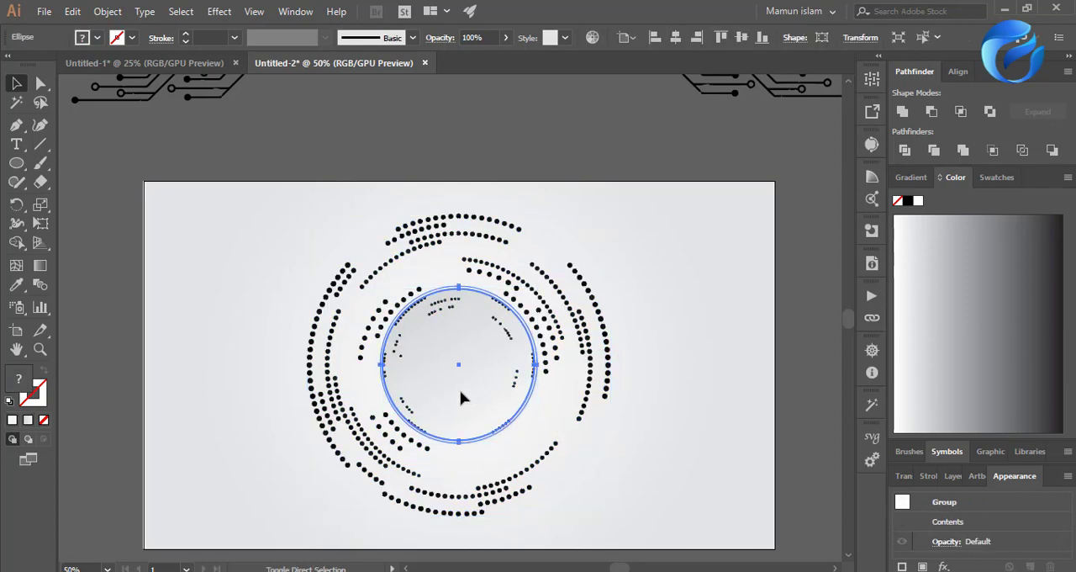
Lower the dotted circle group's opacity to 6%.
click(557, 359)
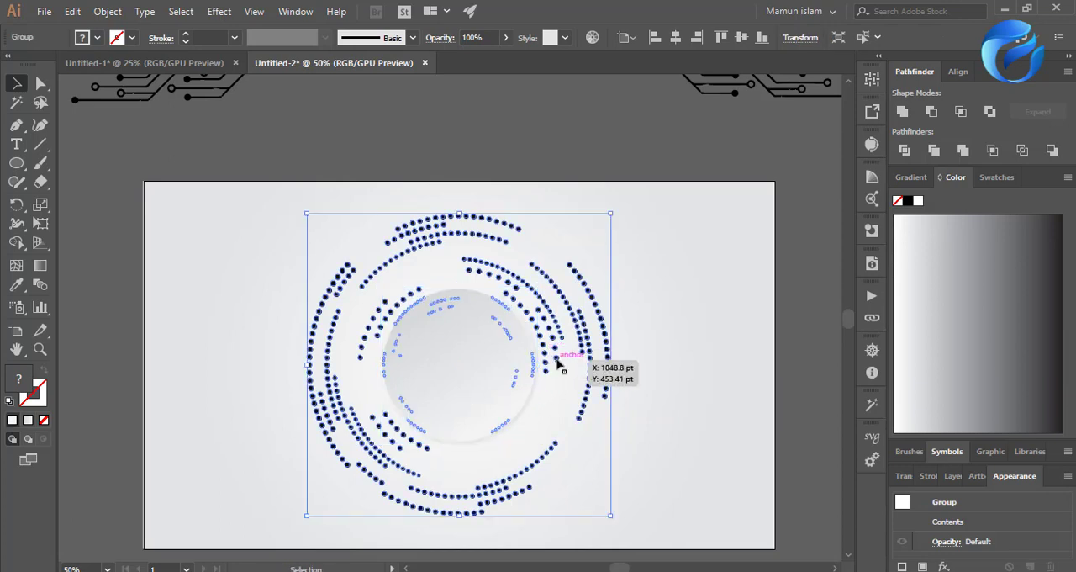
key(1)
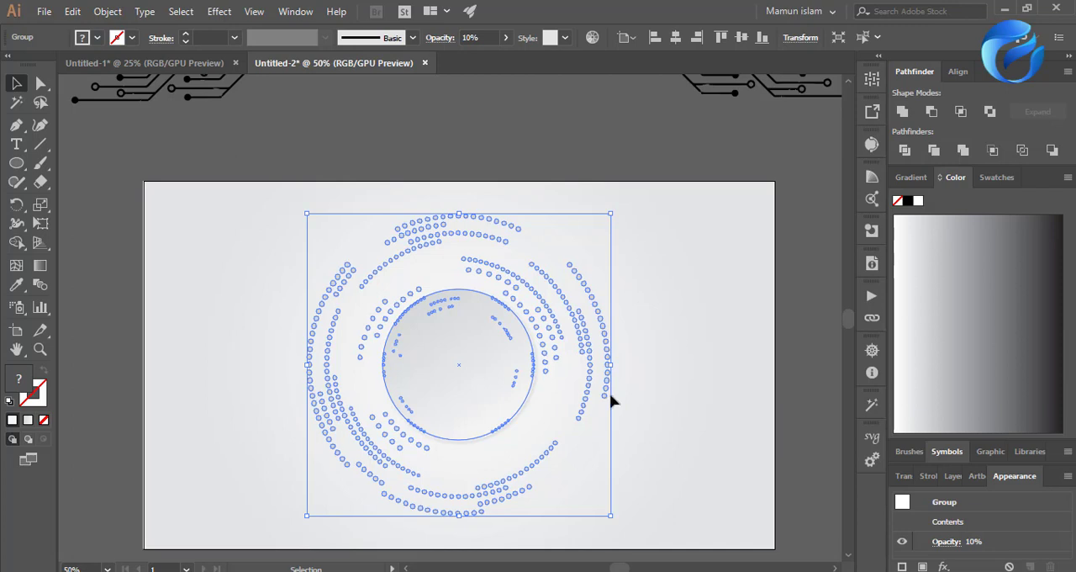
click(704, 439)
scroll(568, 467, down, 2)
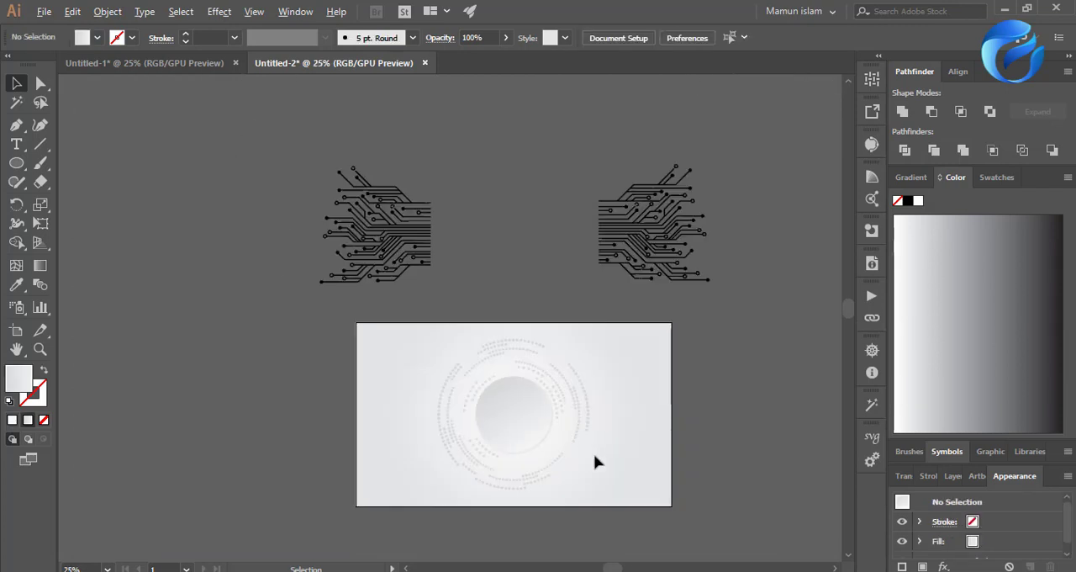
scroll(595, 461, up, 3)
click(547, 383)
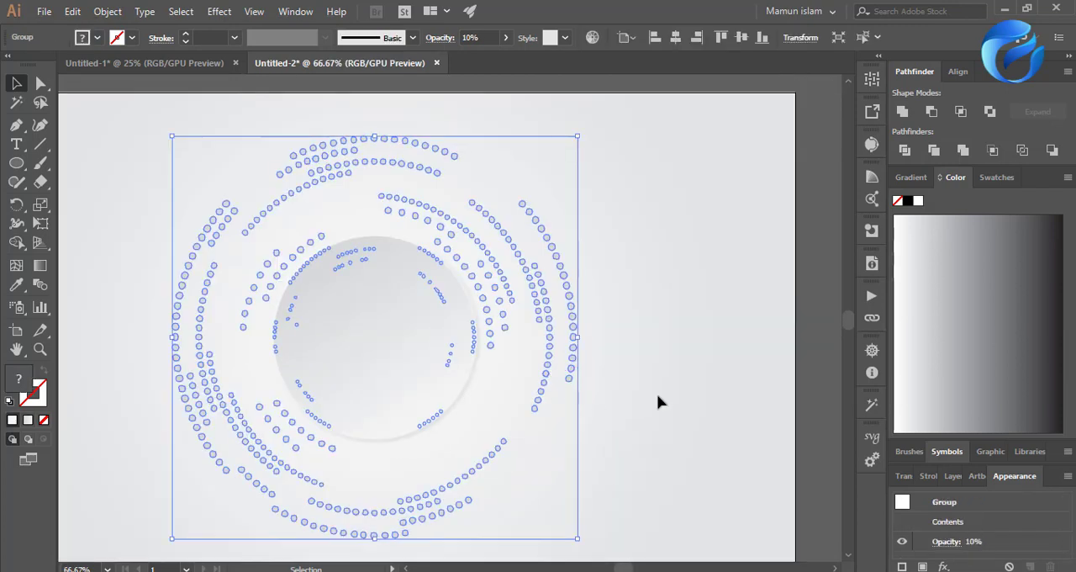
click(905, 476)
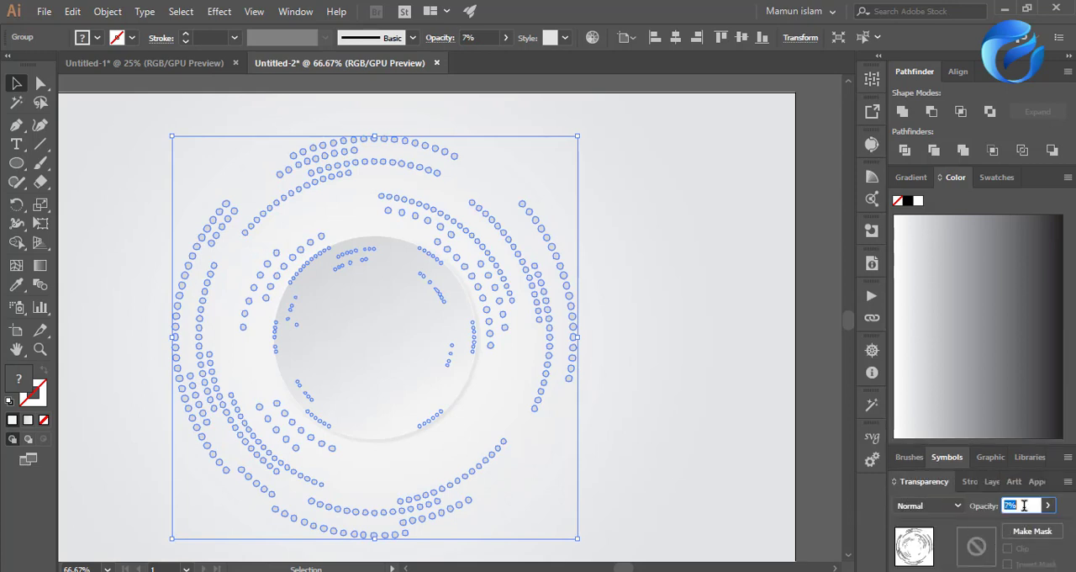
click(670, 423)
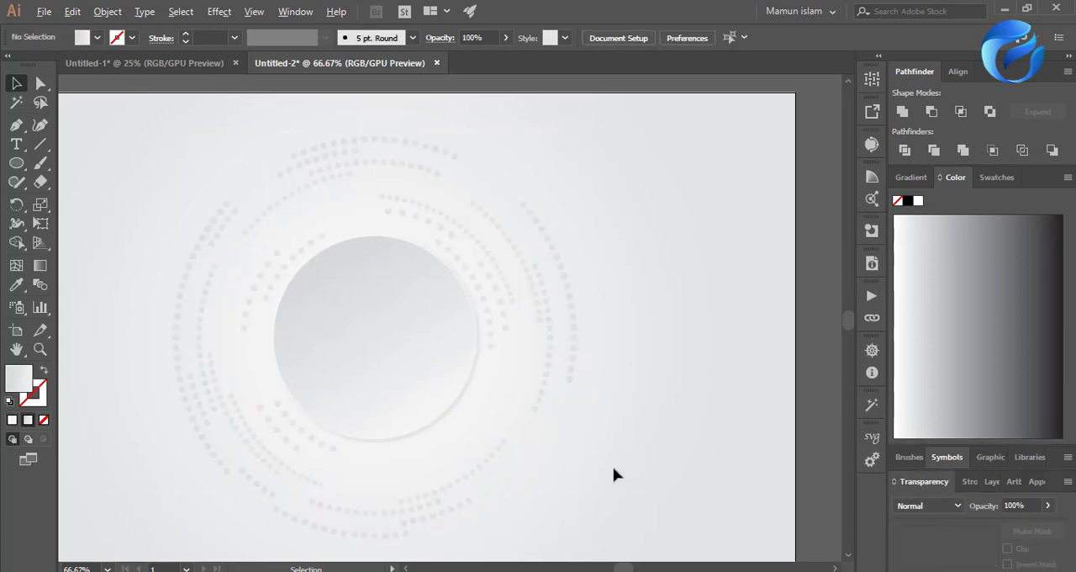
Move the left circuit-line group onto the artboard against the disc's left edge and center it vertically.
scroll(614, 468, down, 2)
scroll(554, 469, down, 1)
scroll(566, 434, up, 1)
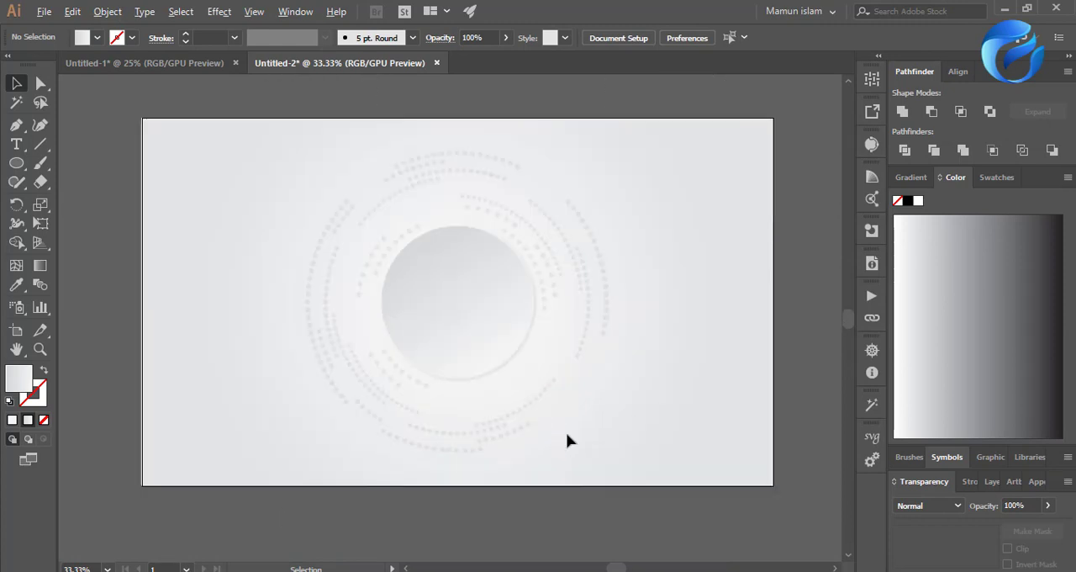
scroll(566, 432, up, 2)
scroll(566, 432, down, 1)
click(382, 195)
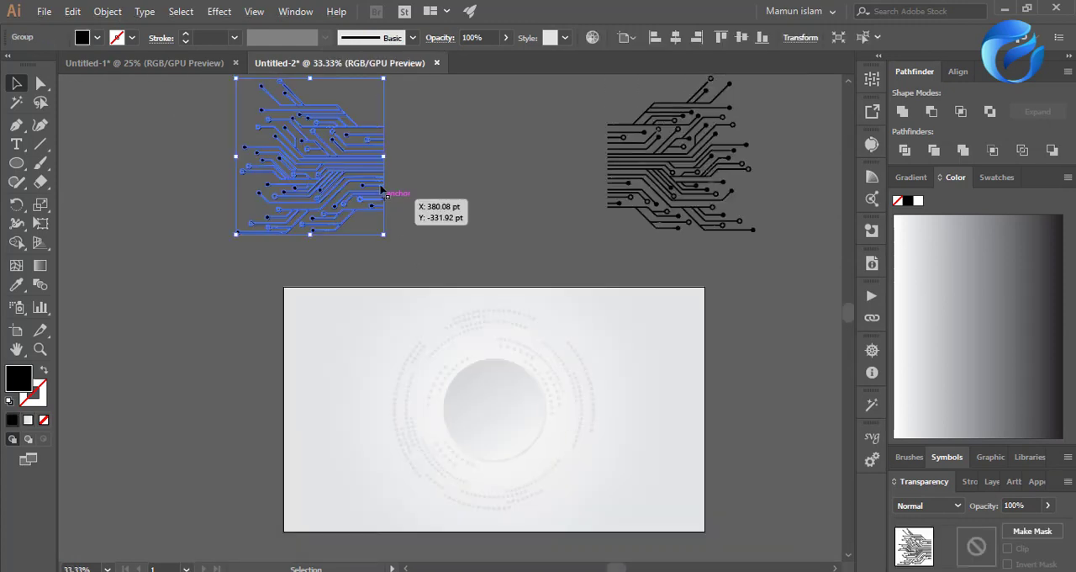
drag(382, 195, 439, 422)
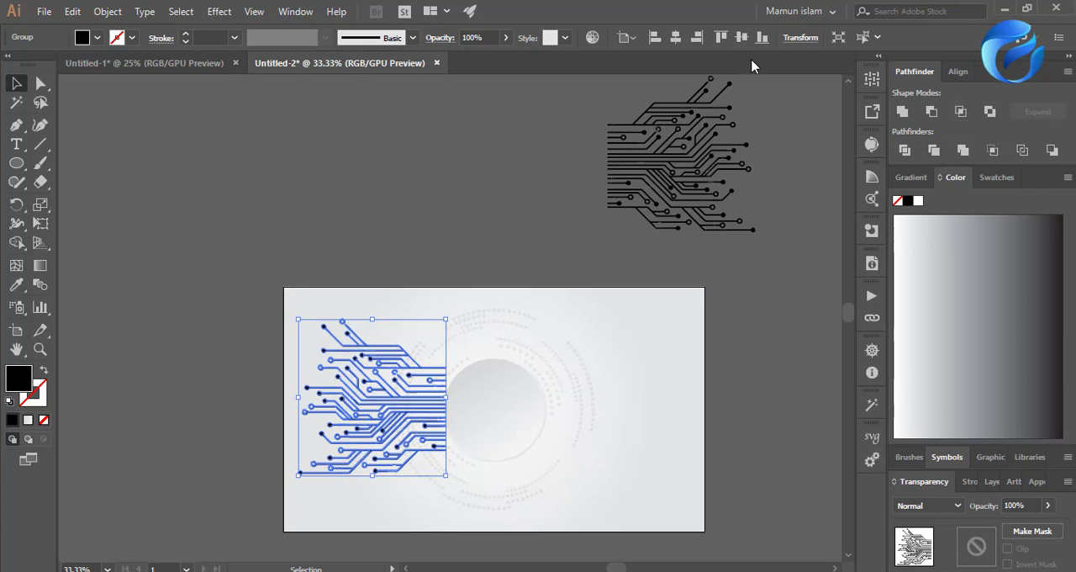
click(327, 254)
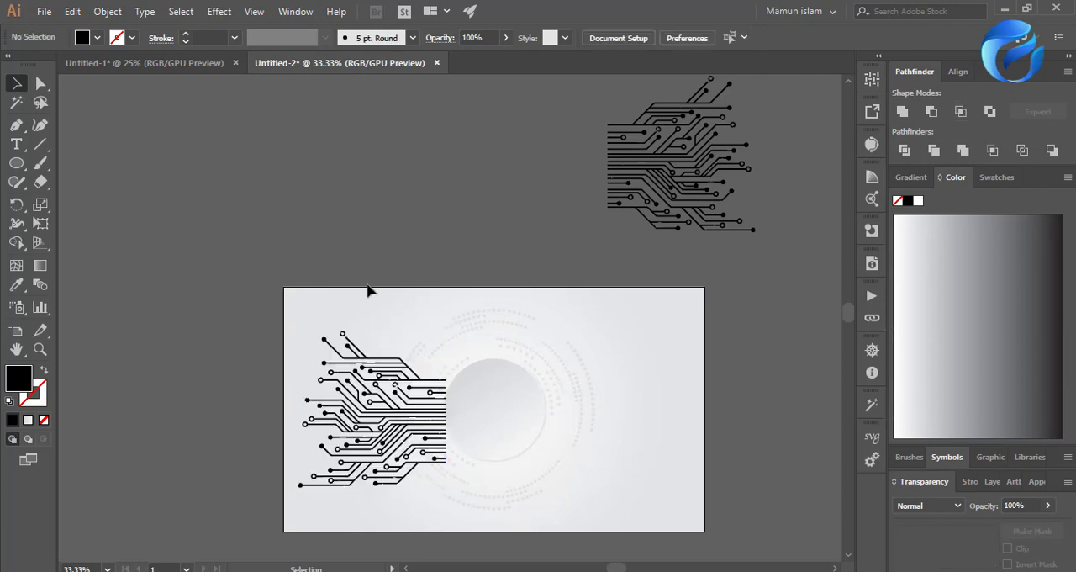
Shift the circuit-line group slightly upward beside the disc, undoing any accidental move of the dotted circles.
scroll(523, 396, down, 2)
scroll(523, 395, up, 2)
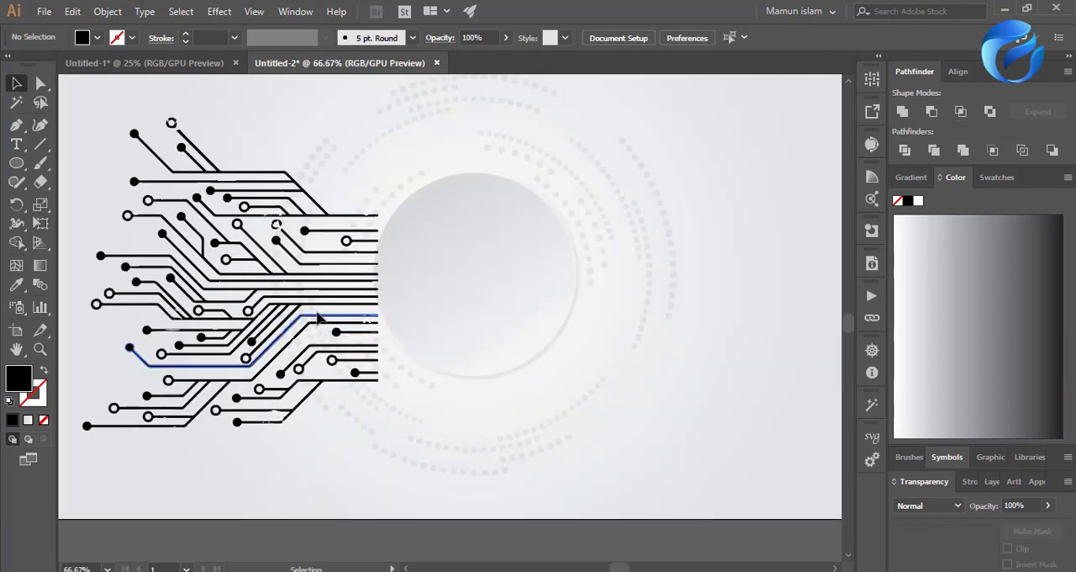
drag(317, 307, 320, 304)
key(ctrl+z)
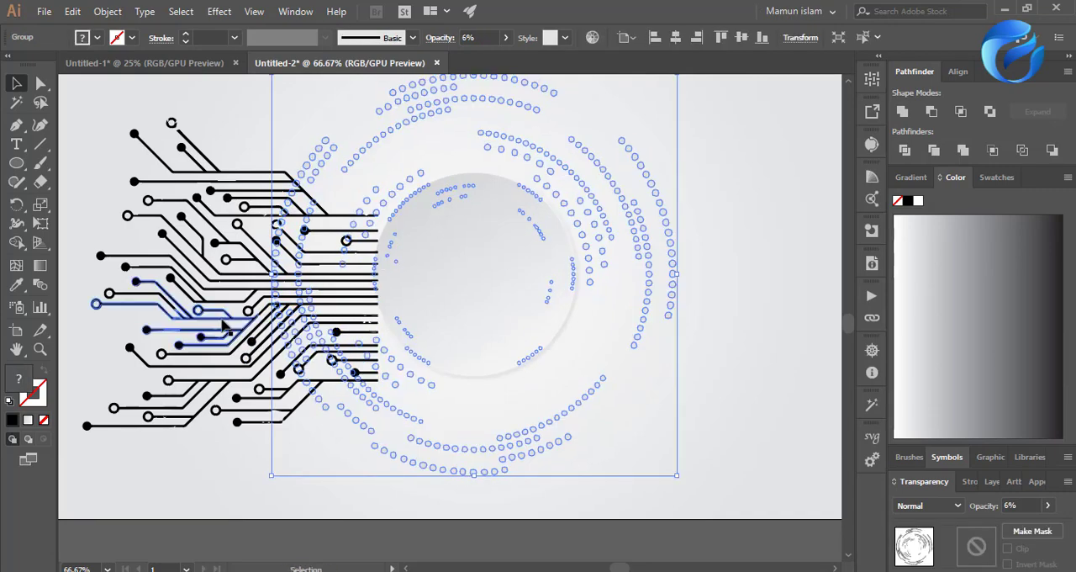
drag(221, 319, 223, 302)
scroll(257, 325, down, 2)
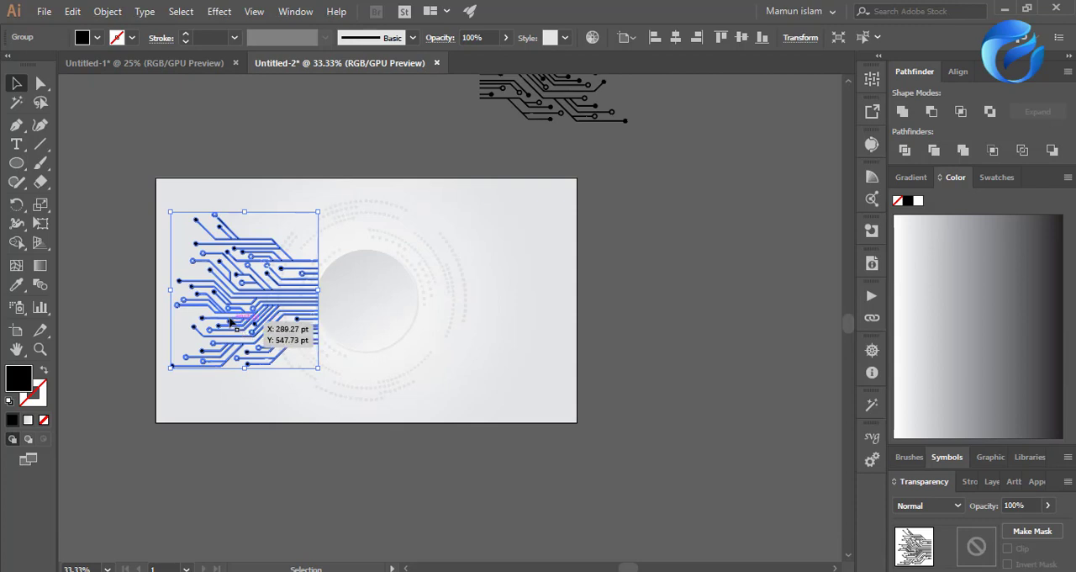
Delete the mirrored circuit-line group that lies above the artboard.
click(579, 403)
scroll(579, 395, up, 2)
drag(516, 143, 429, 390)
key(Delete)
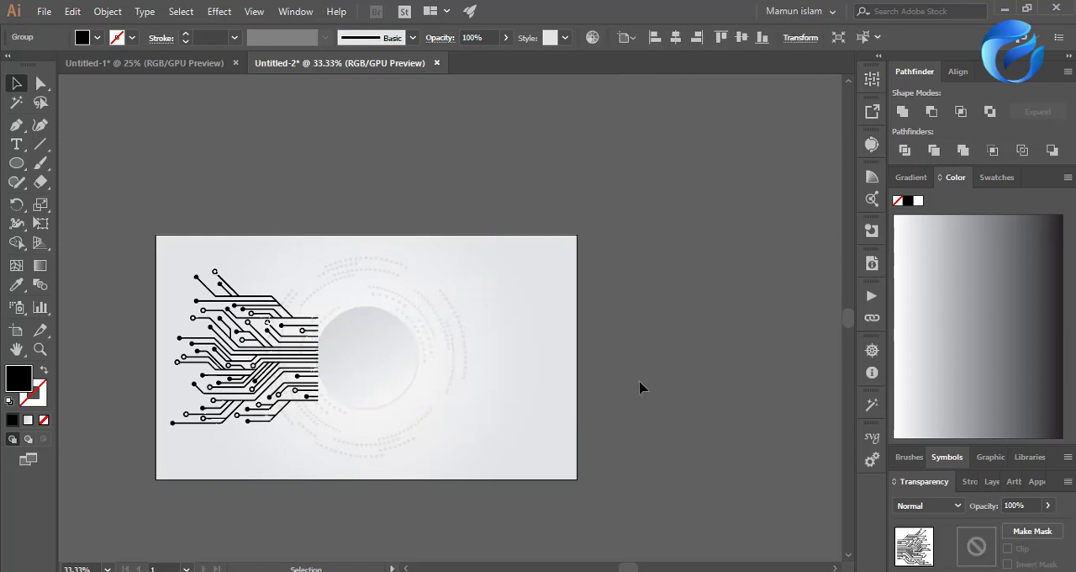
Scale the remaining circuit-line group down from its center to about two-thirds and move it farther left of the disc.
scroll(121, 363, up, 1)
click(260, 395)
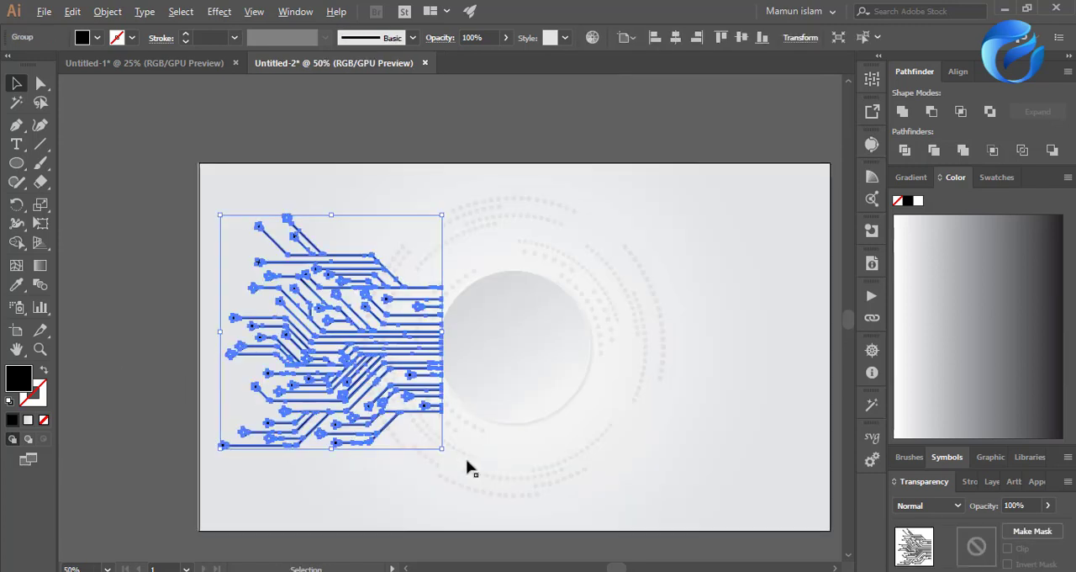
drag(448, 452, 406, 410)
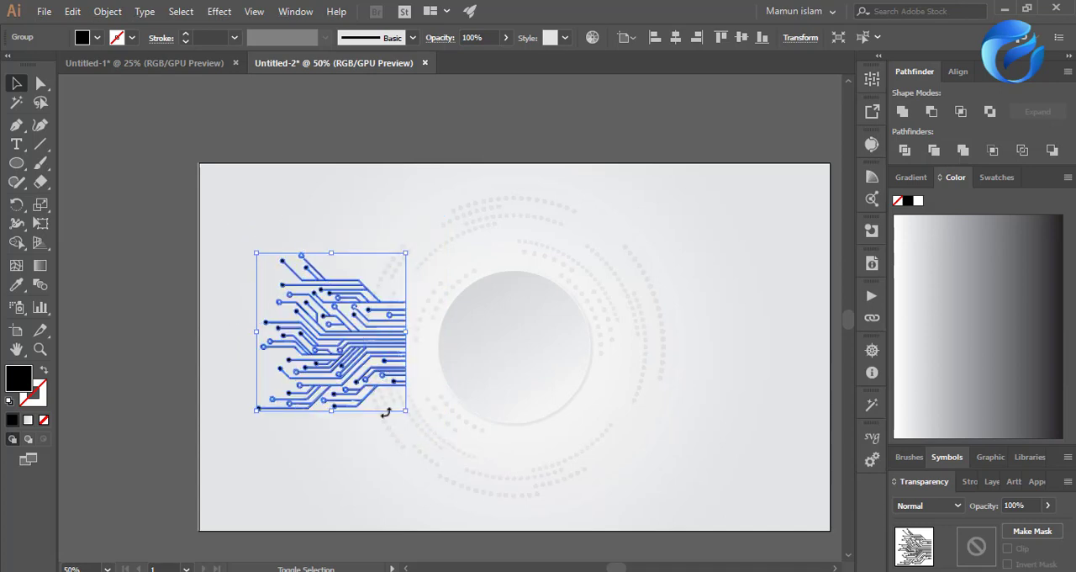
drag(338, 372, 317, 382)
click(40, 330)
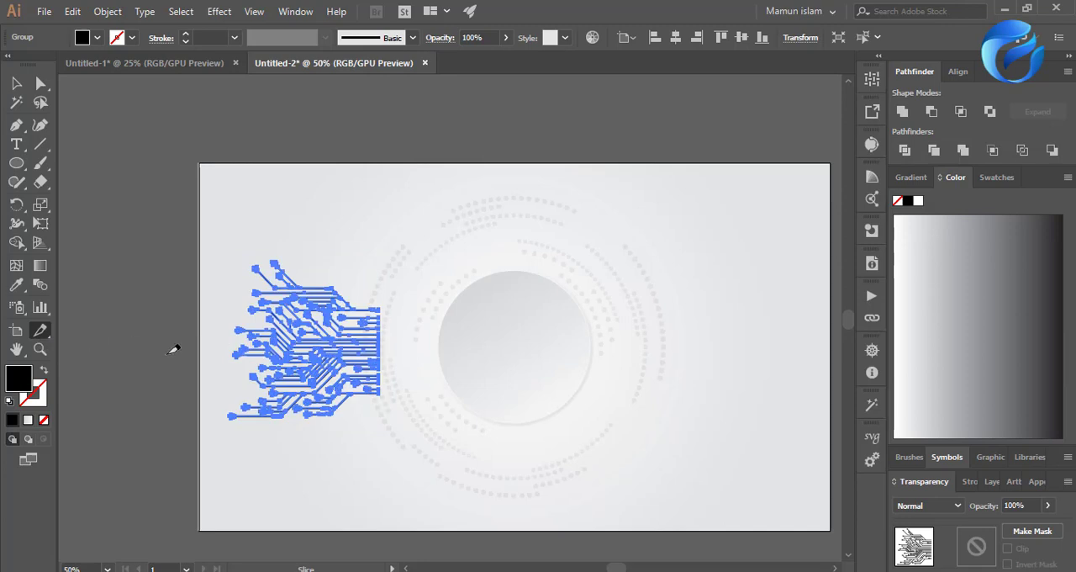
click(16, 82)
click(147, 260)
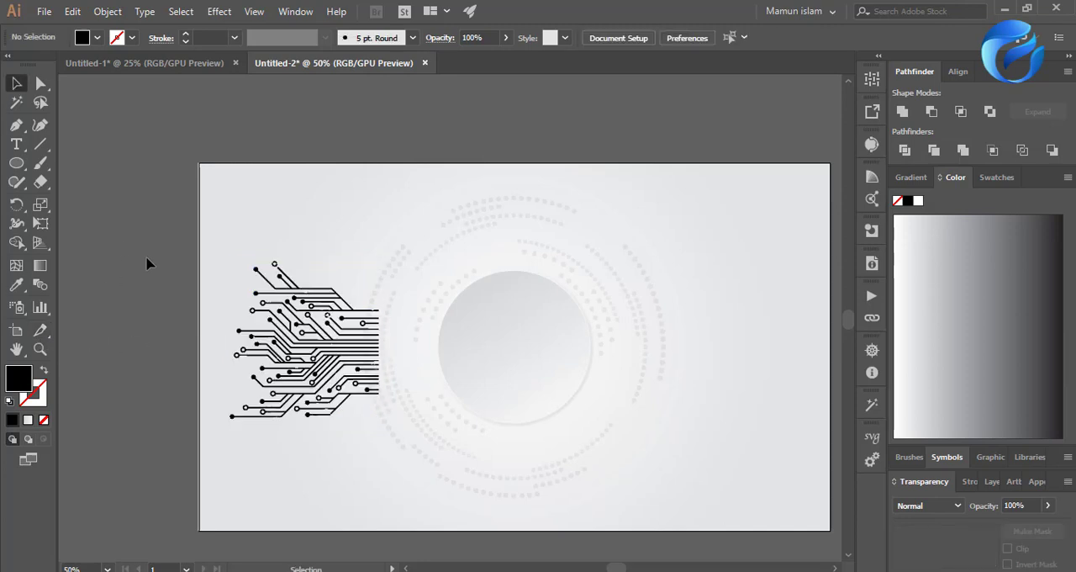
click(478, 219)
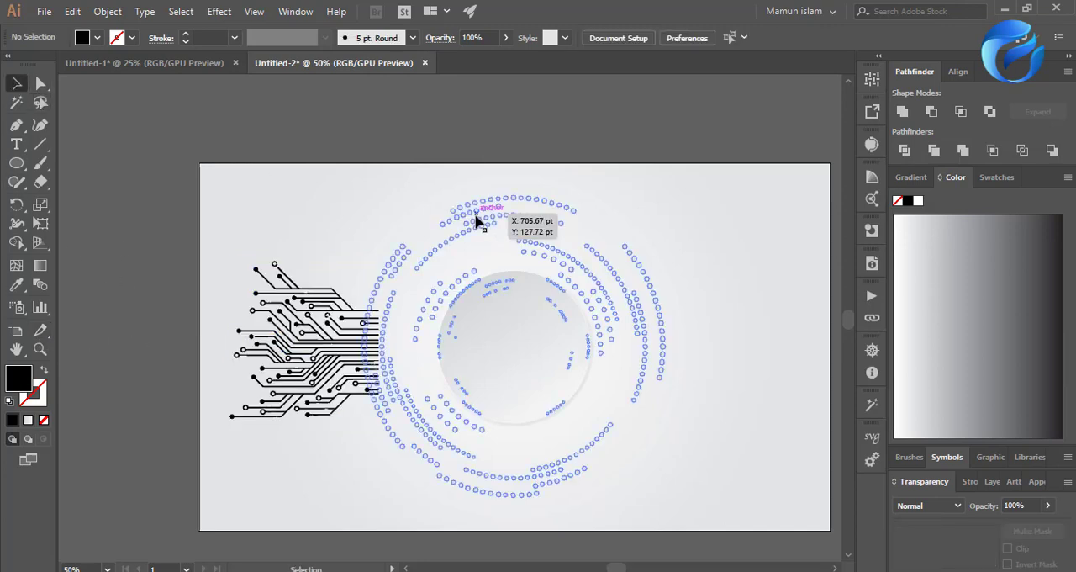
Lock the dotted circles and stretch the inner ends of most circuit lines horizontally to the right until they overlap the disc.
key(ctrl+2)
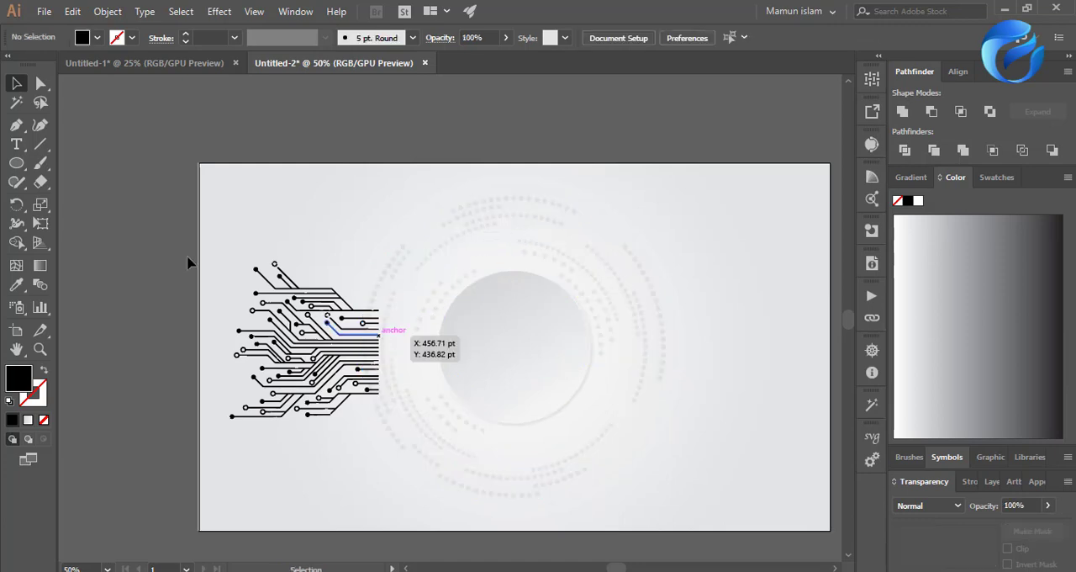
click(40, 82)
scroll(396, 384, up, 2)
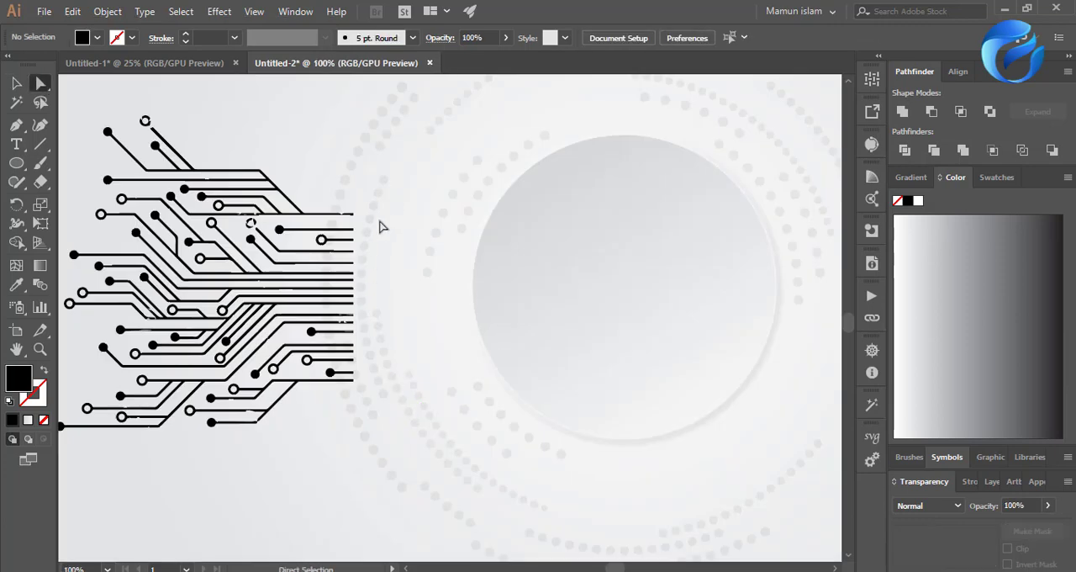
drag(343, 430, 555, 368)
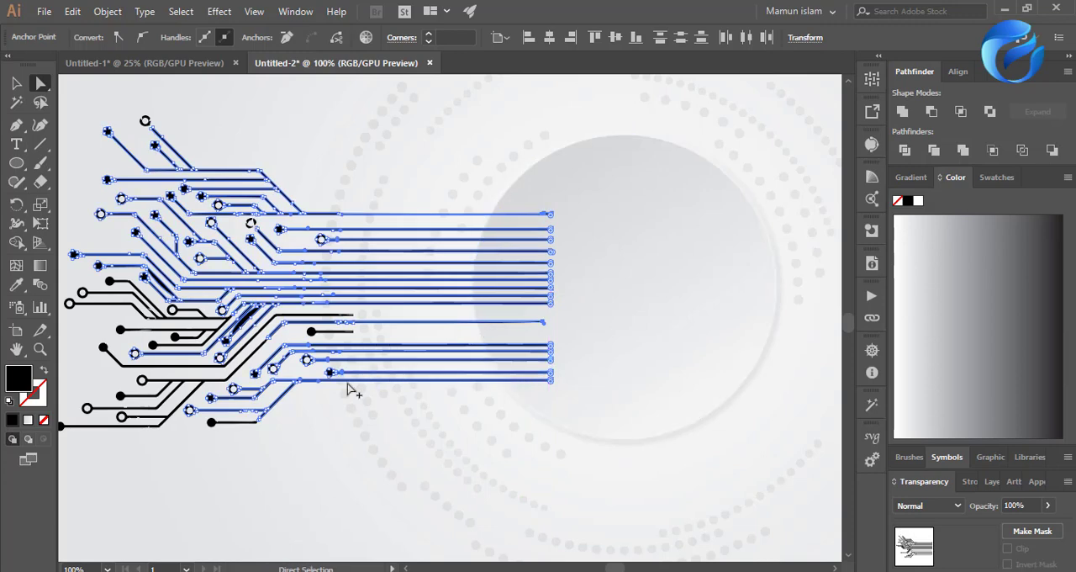
scroll(343, 390, down, 2)
click(282, 447)
scroll(509, 394, up, 1)
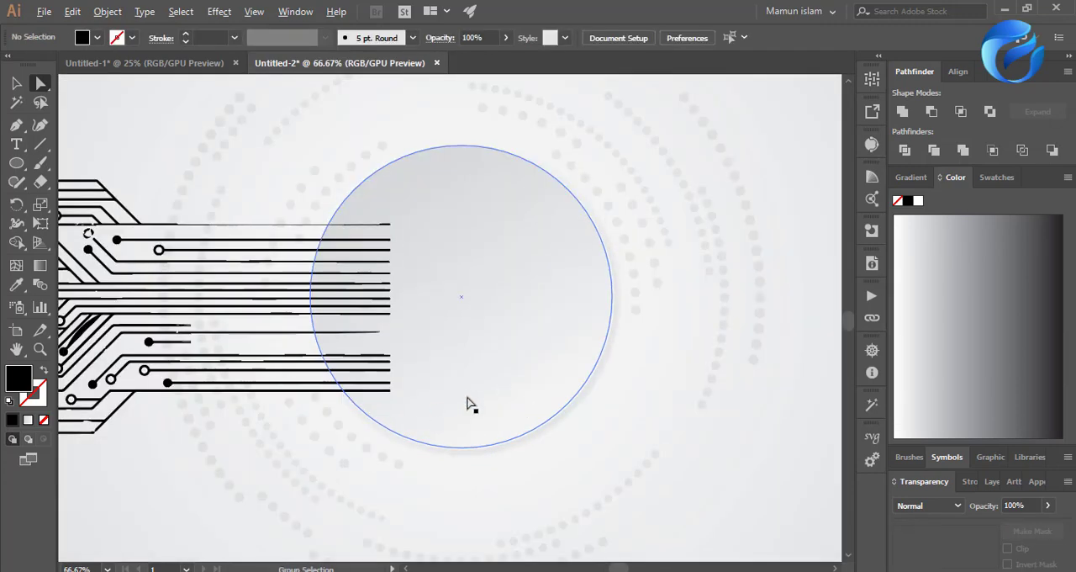
Create a mirrored copy of the circuit-line group by reflecting it across the vertical axis.
key(v)
click(115, 238)
right_click(116, 238)
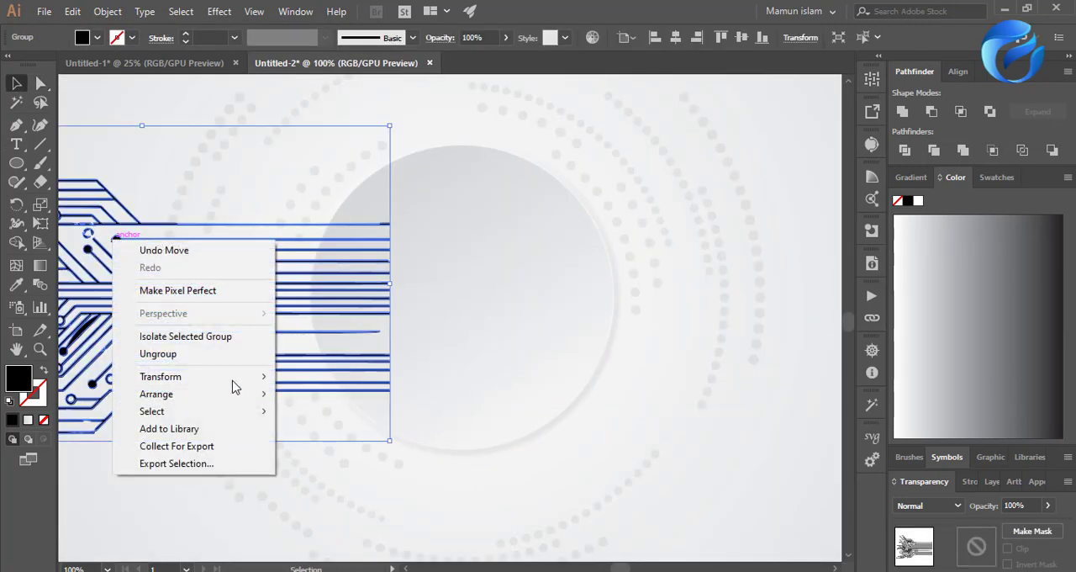
mouse_move(194, 378)
click(362, 437)
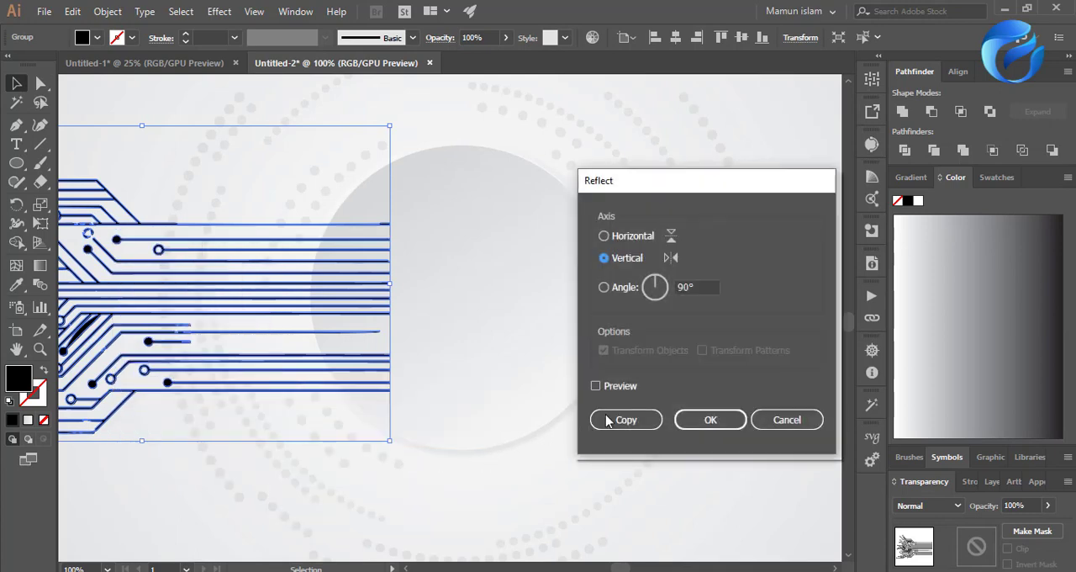
click(625, 420)
Move the mirrored circuit-line group to the right side of the disc, level with the original group.
drag(253, 319, 711, 193)
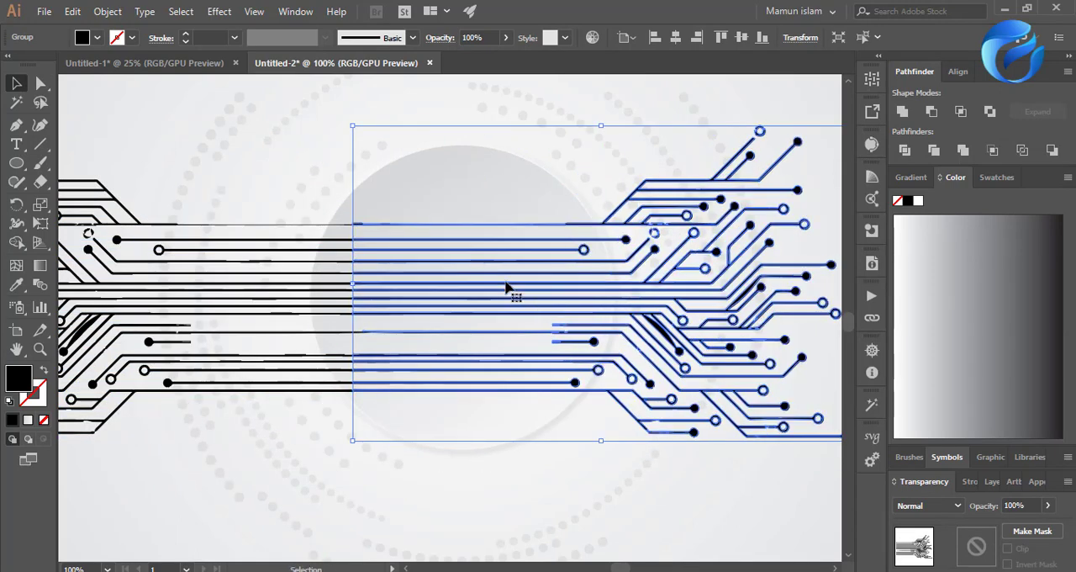
drag(505, 283, 583, 286)
scroll(298, 321, down, 2)
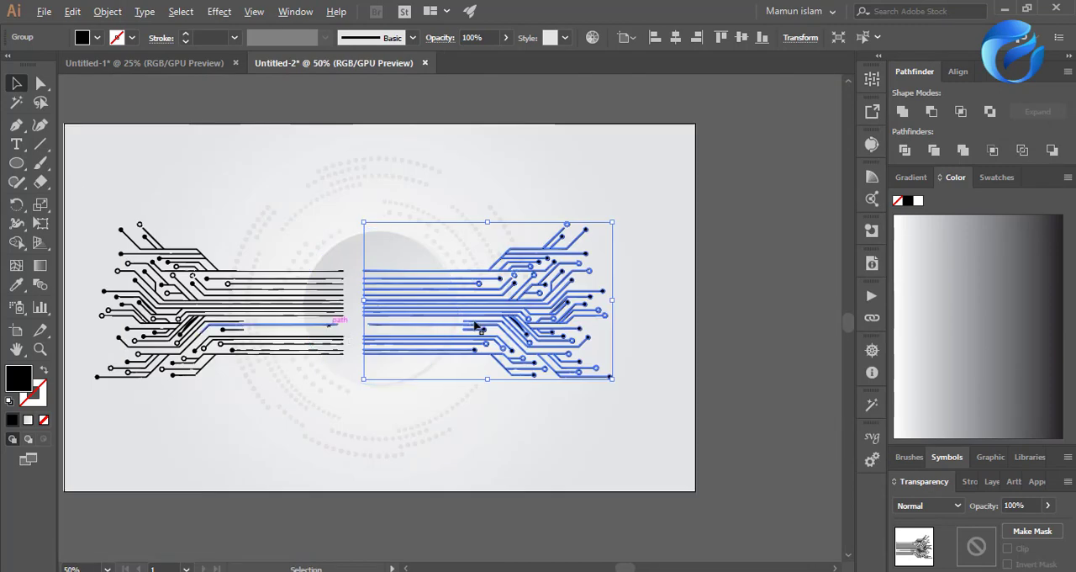
drag(504, 311, 573, 311)
click(740, 326)
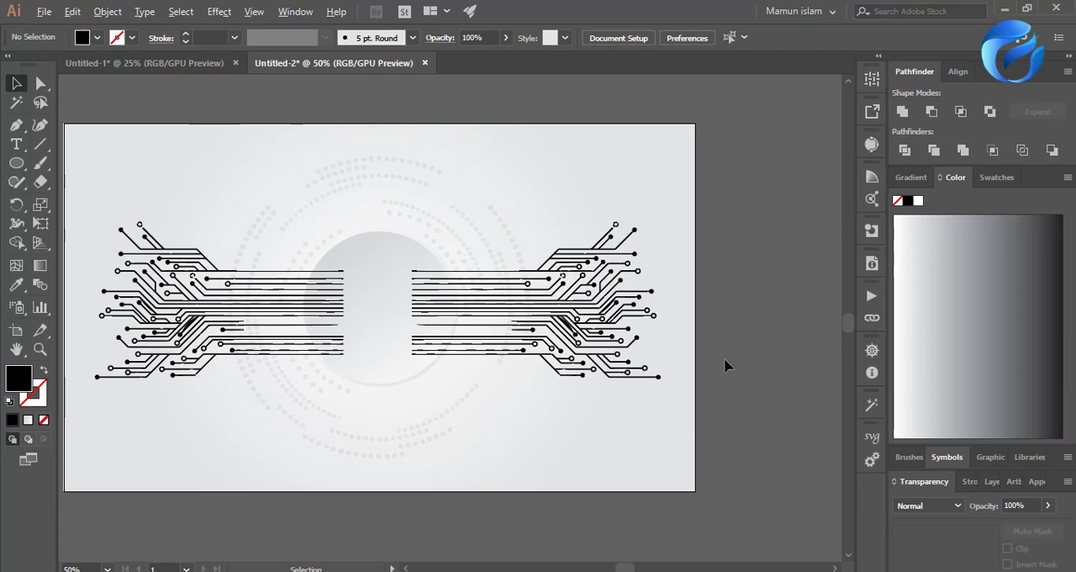
Bring the gradient disc in front of both circuit-line groups so that it covers their inner ends.
scroll(727, 366, down, 1)
scroll(552, 384, up, 2)
scroll(533, 327, up, 2)
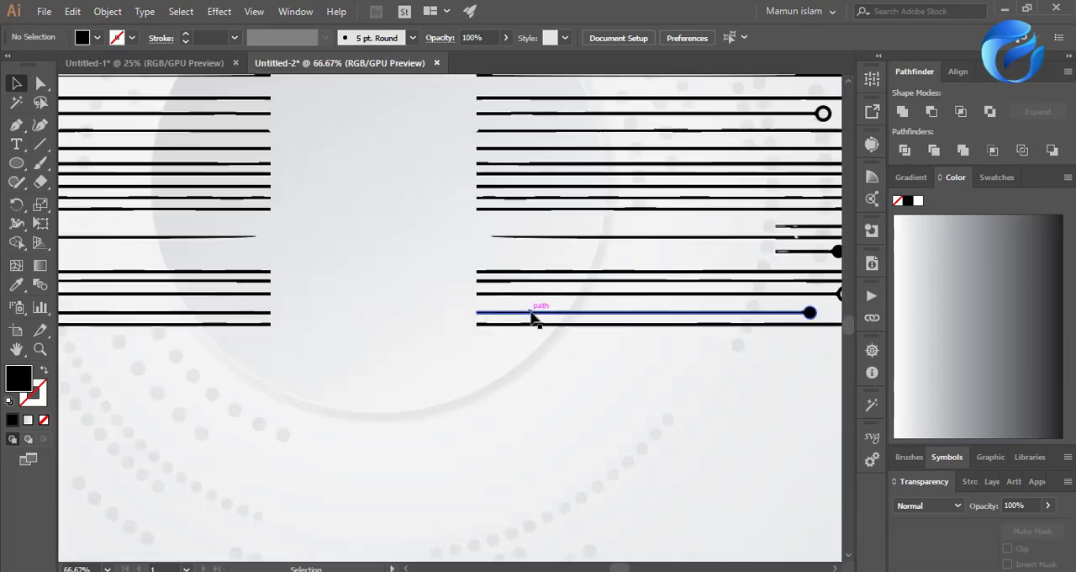
scroll(531, 316, up, 8)
scroll(492, 354, down, 4)
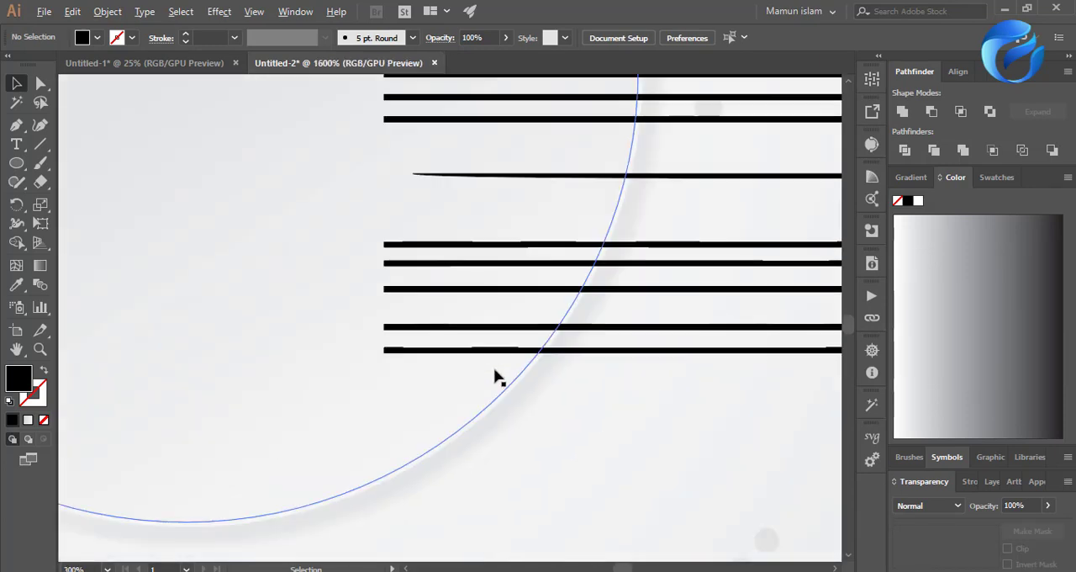
scroll(494, 381, down, 4)
scroll(341, 421, up, 1)
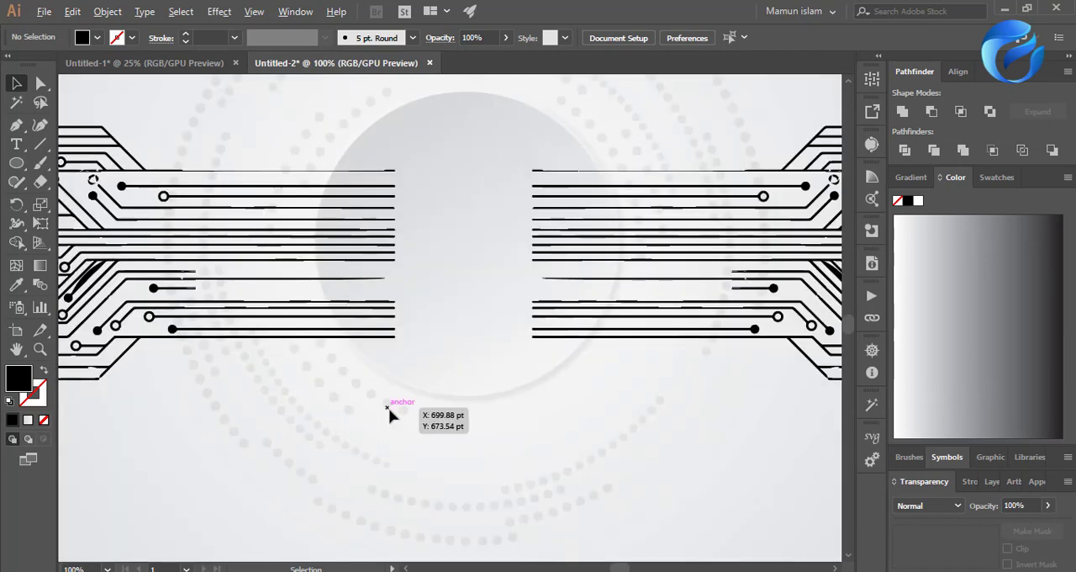
scroll(389, 410, down, 1)
click(438, 306)
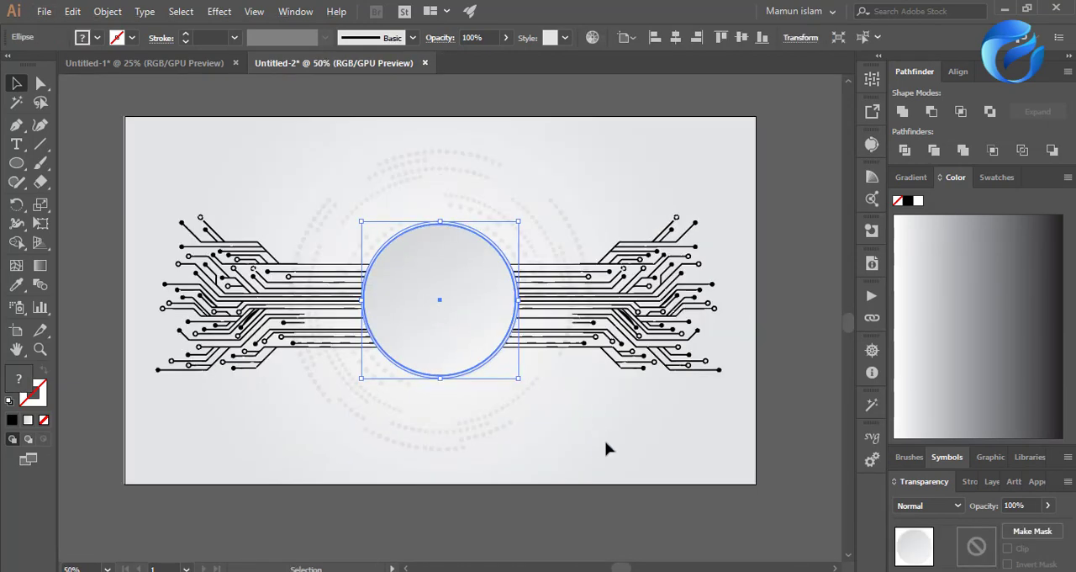
click(558, 478)
scroll(558, 478, down, 2)
scroll(560, 432, up, 2)
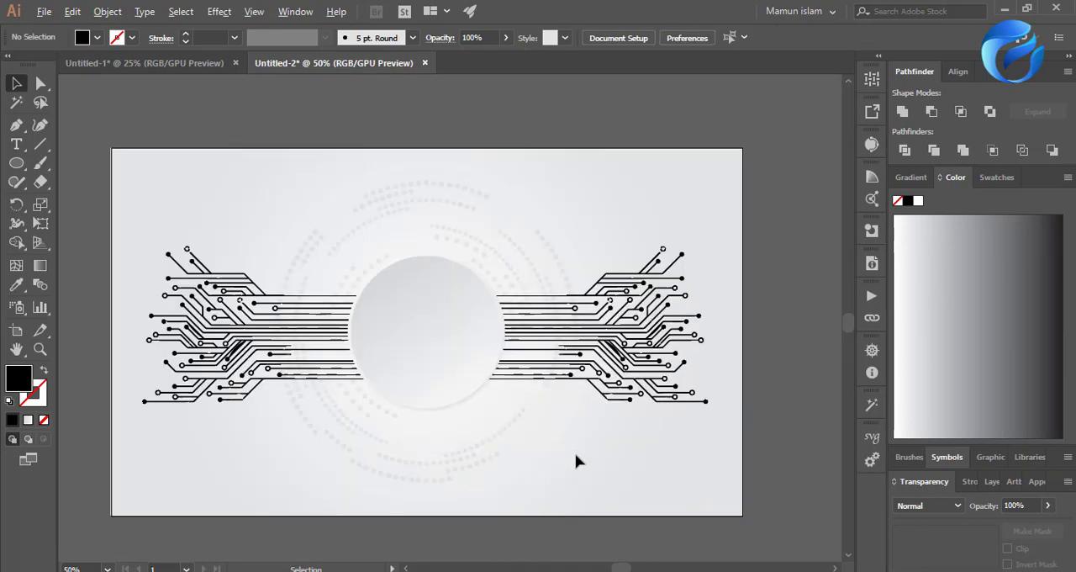
Reduce the opacity of both circuit-line groups to 50%.
click(586, 369)
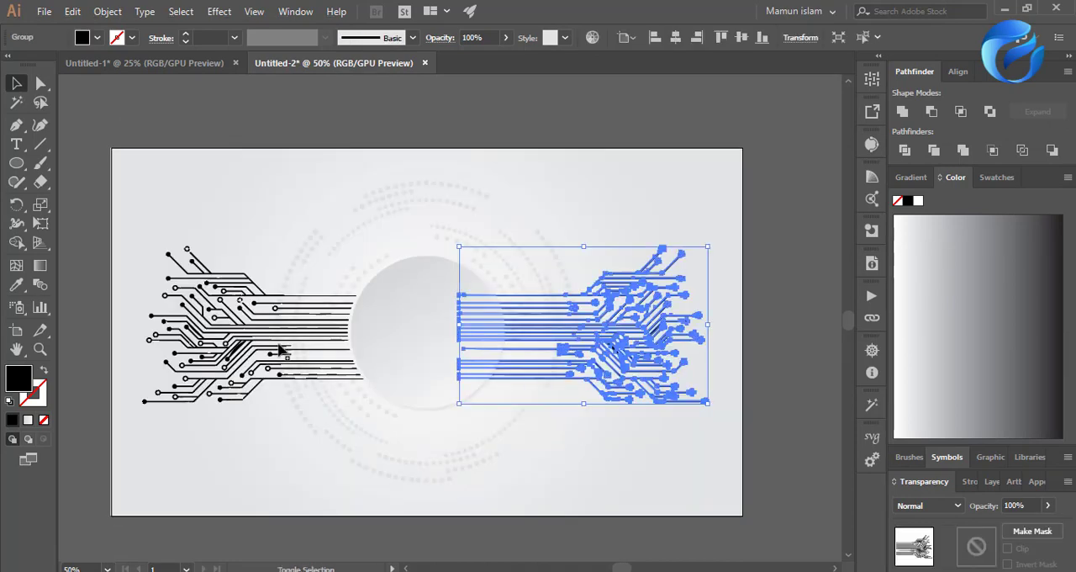
shift+click(268, 351)
key(5)
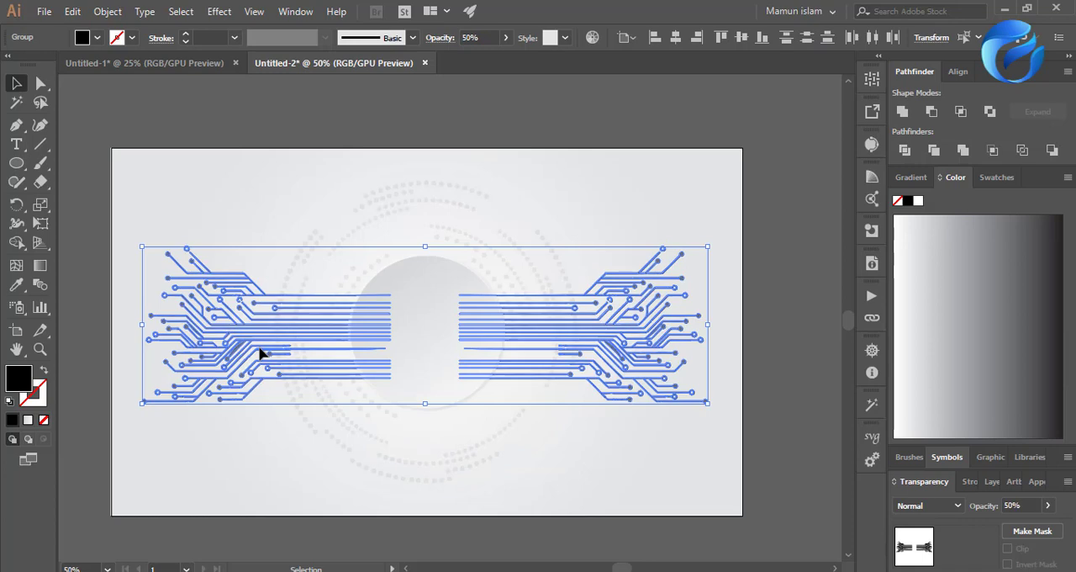
click(251, 445)
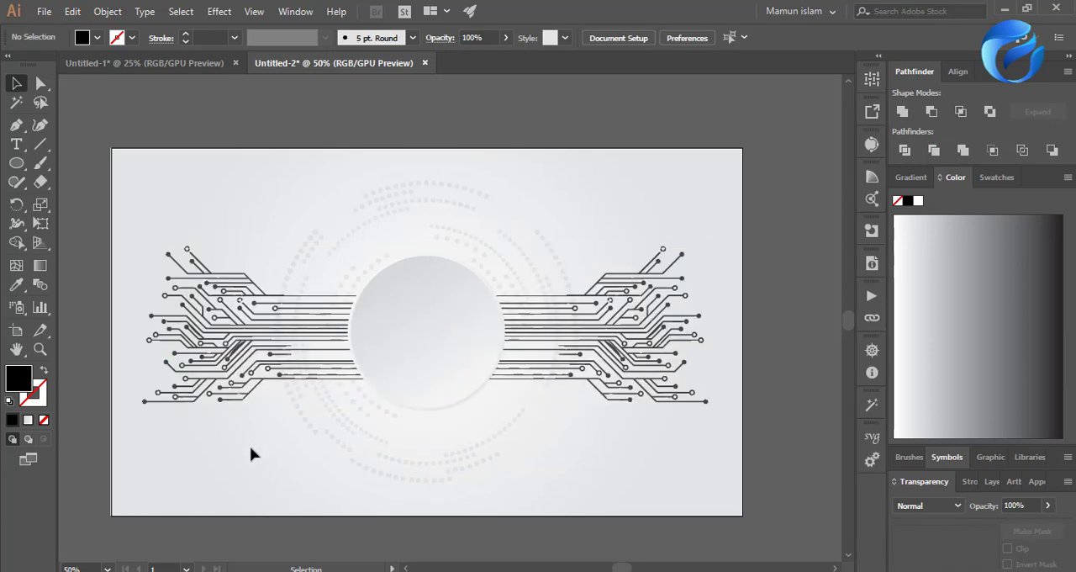
Set the opacity of both circuit-line groups to 40%.
click(251, 365)
shift+click(565, 349)
key(ctrl+g)
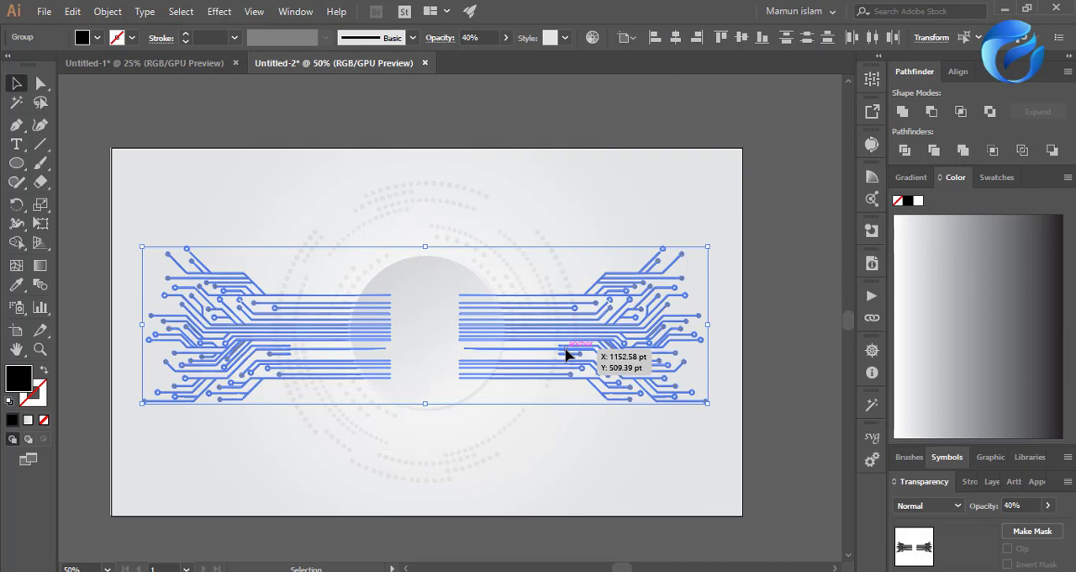
click(616, 442)
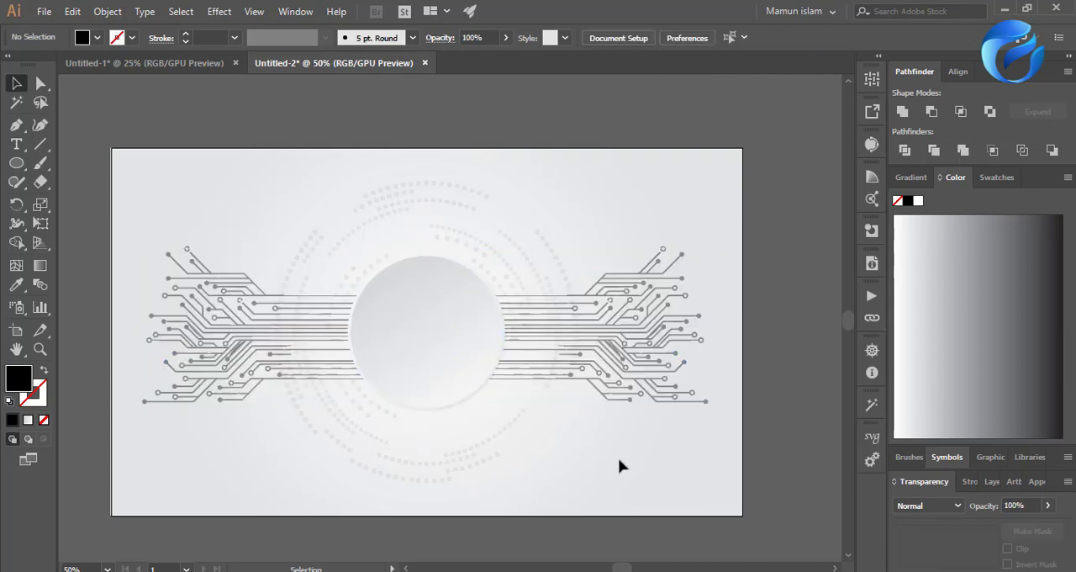
Move the right and left circuit-line groups inward by equal amounts so they sit closer to the disc.
scroll(590, 431, down, 2)
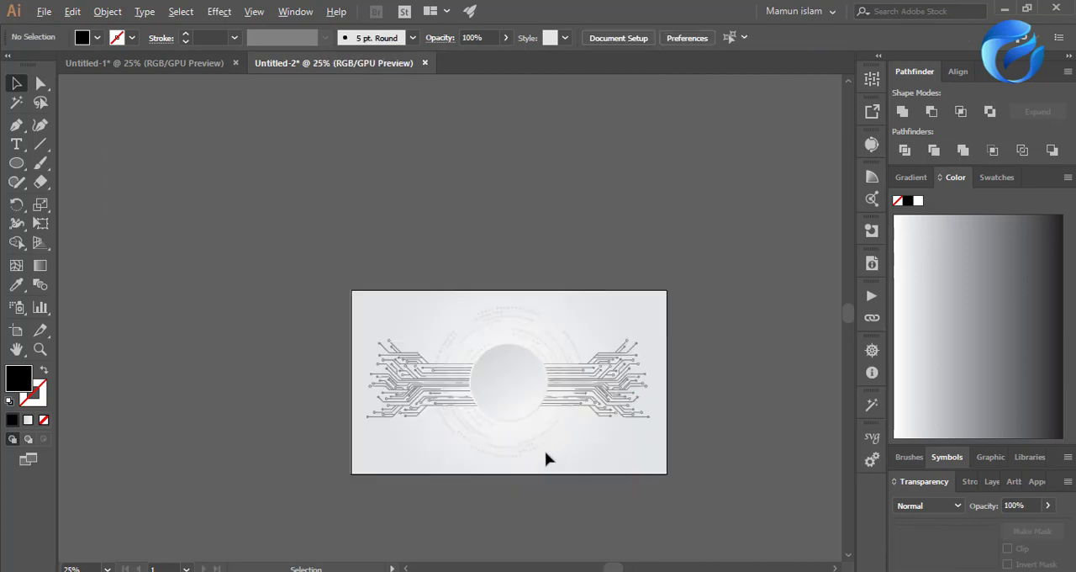
scroll(544, 451, up, 2)
scroll(545, 450, up, 1)
drag(660, 346, 591, 350)
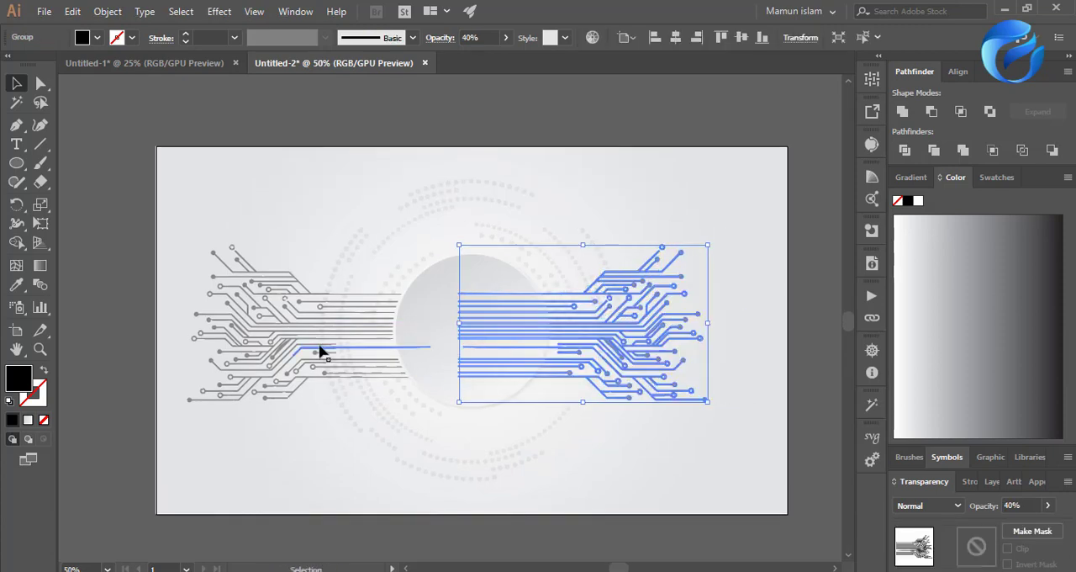
drag(274, 349, 320, 349)
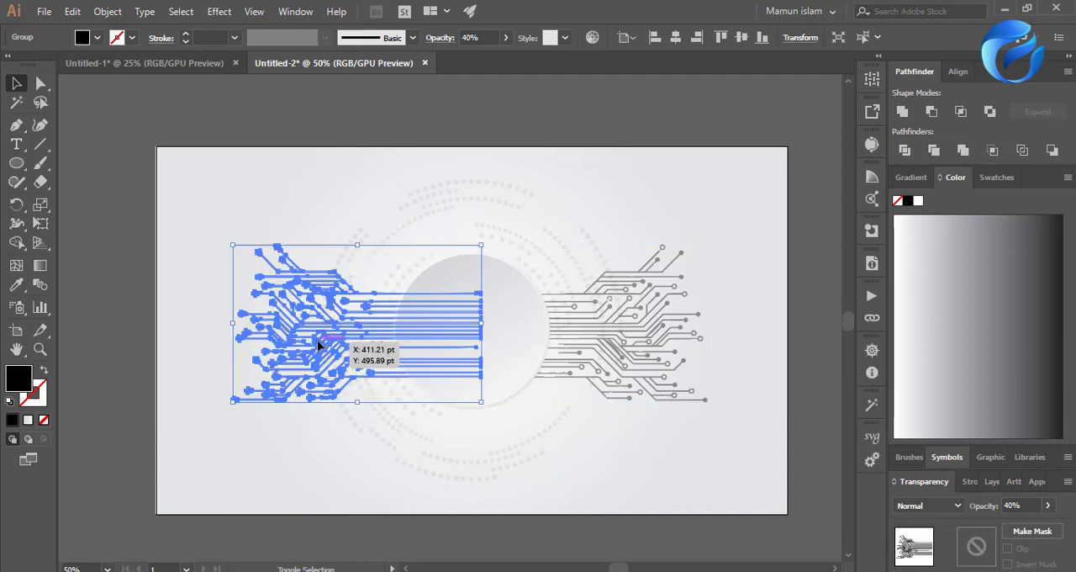
click(606, 450)
scroll(606, 451, down, 1)
scroll(633, 462, up, 1)
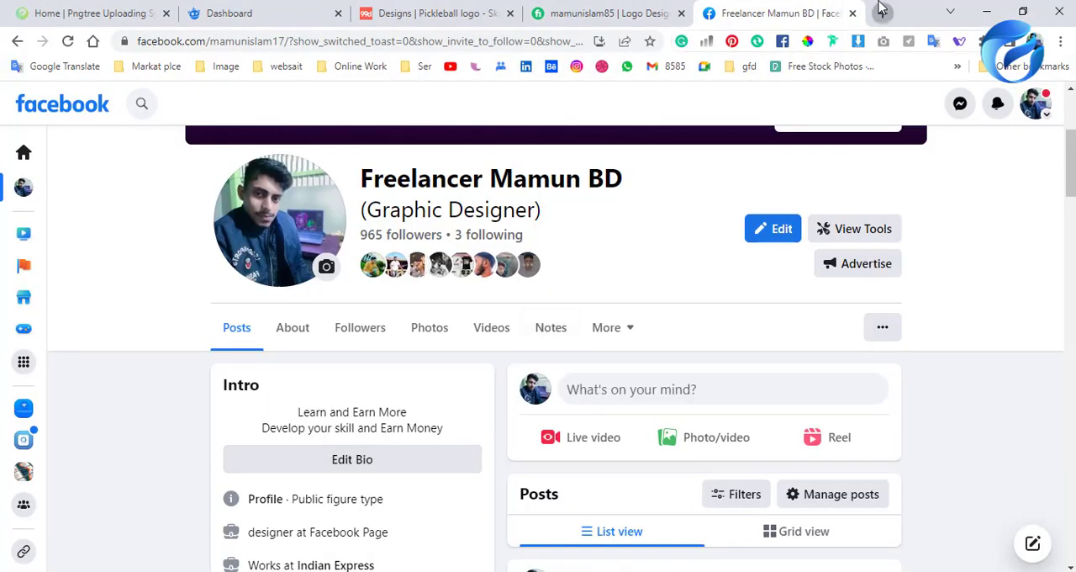
Switch to the Chrome browser and search Google for "dark background elements" in a new tab.
click(882, 10)
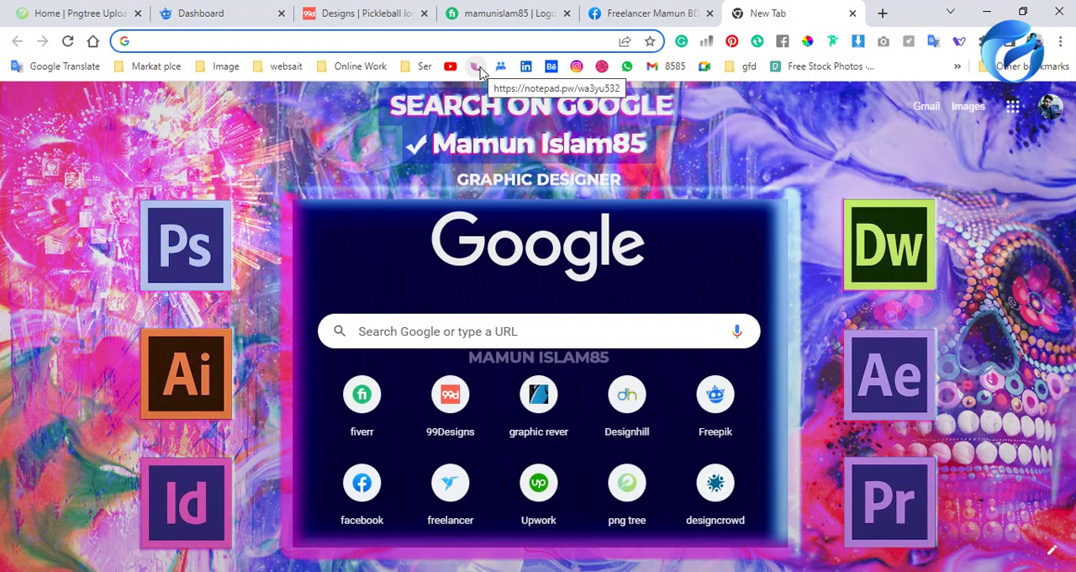
text(b)
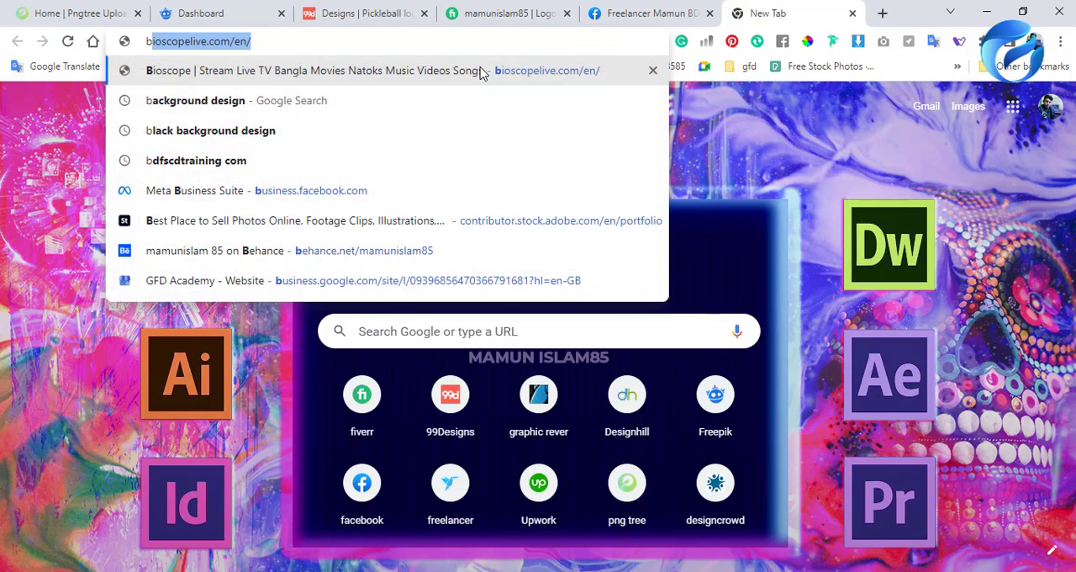
text(lck )
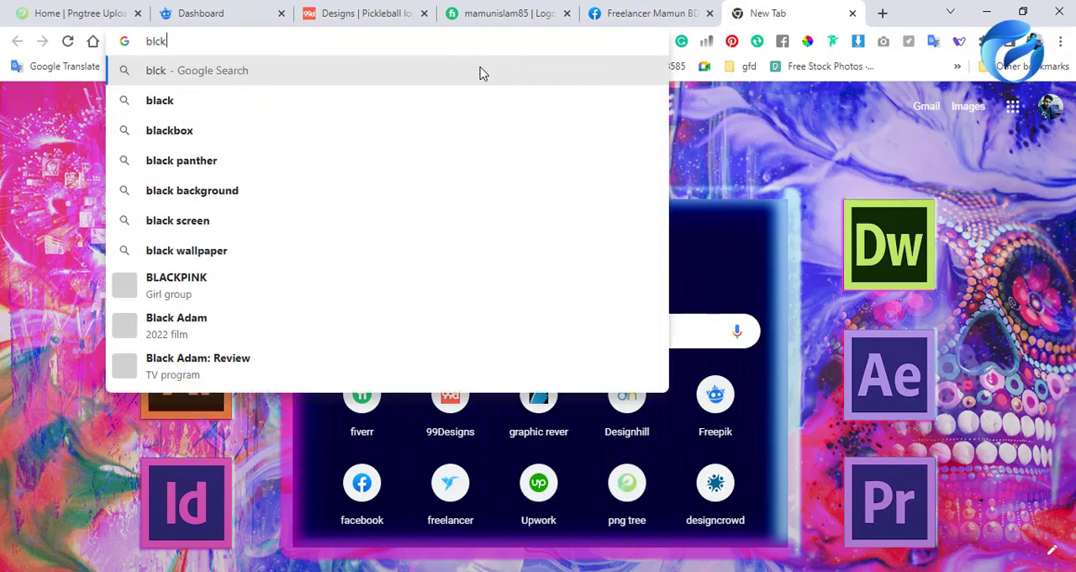
text(backh)
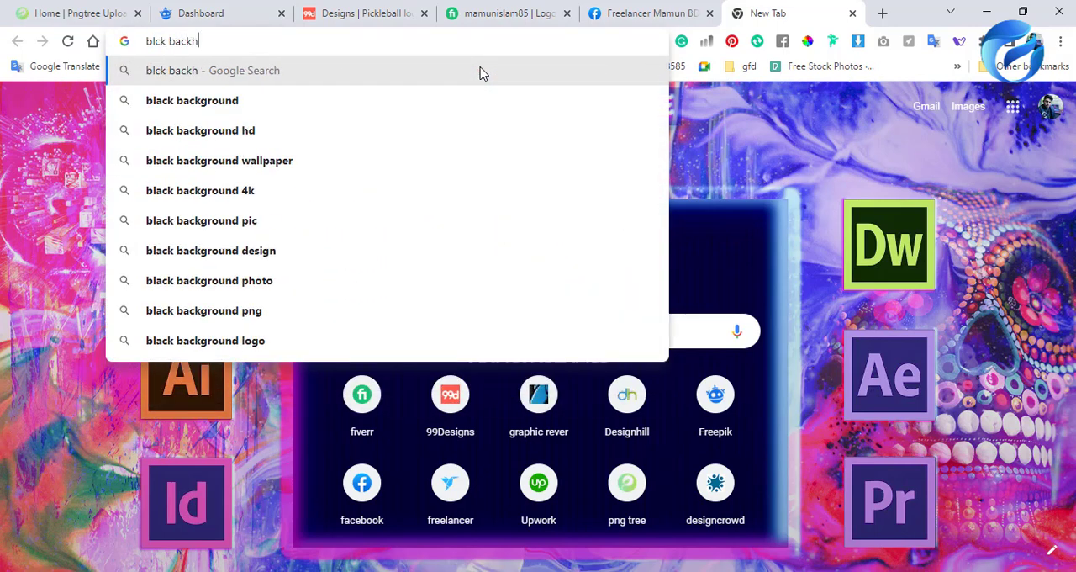
key(Down)
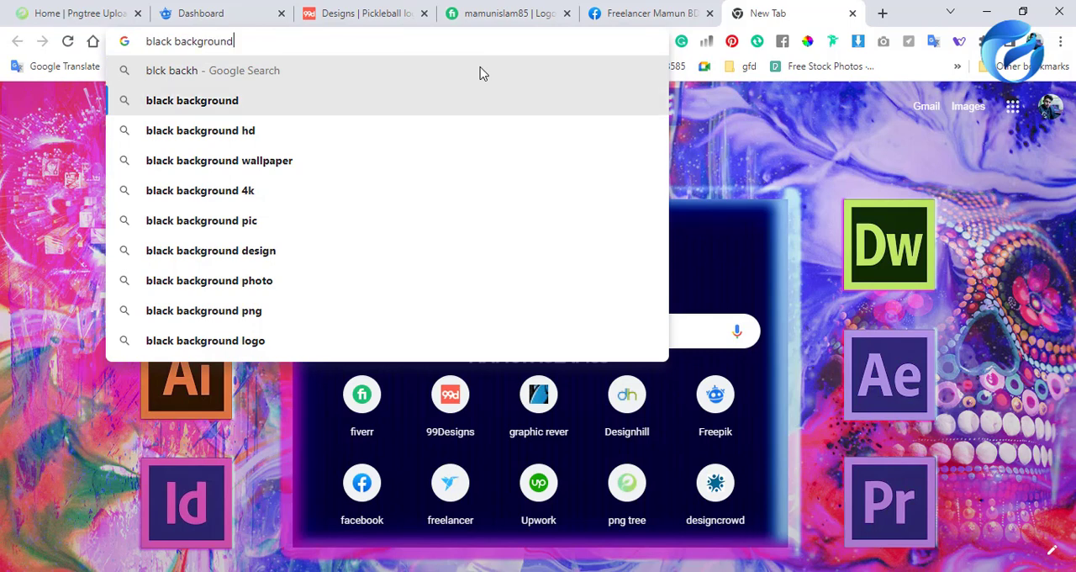
text(el)
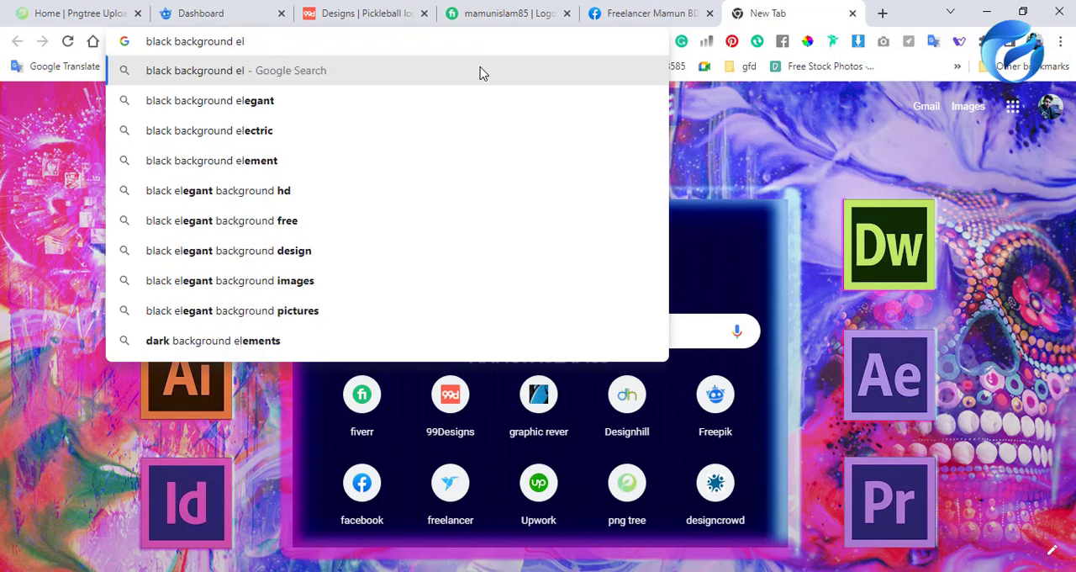
text(e)
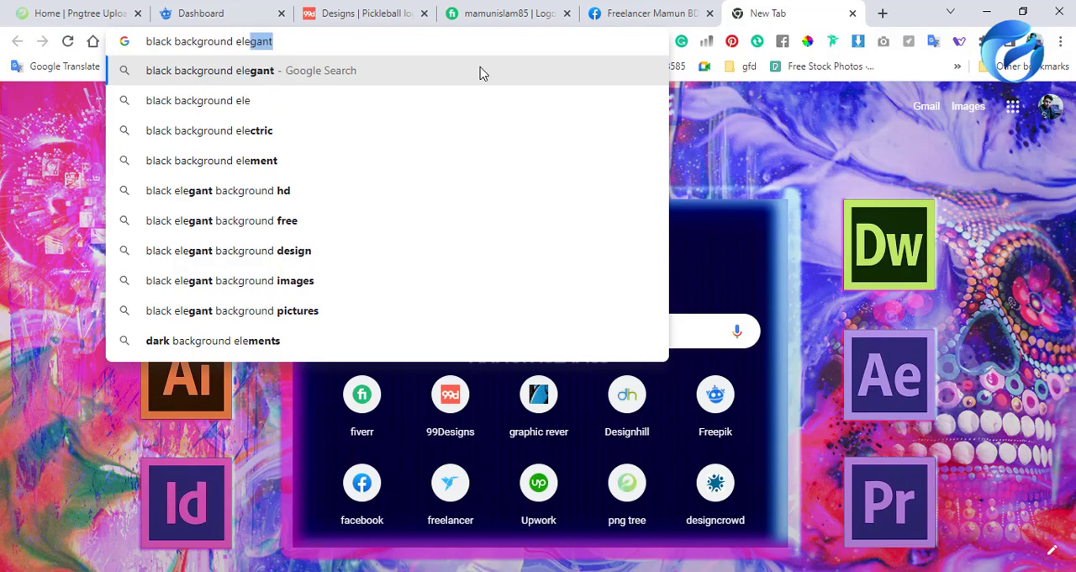
text(m)
key(Down)
key(Down)
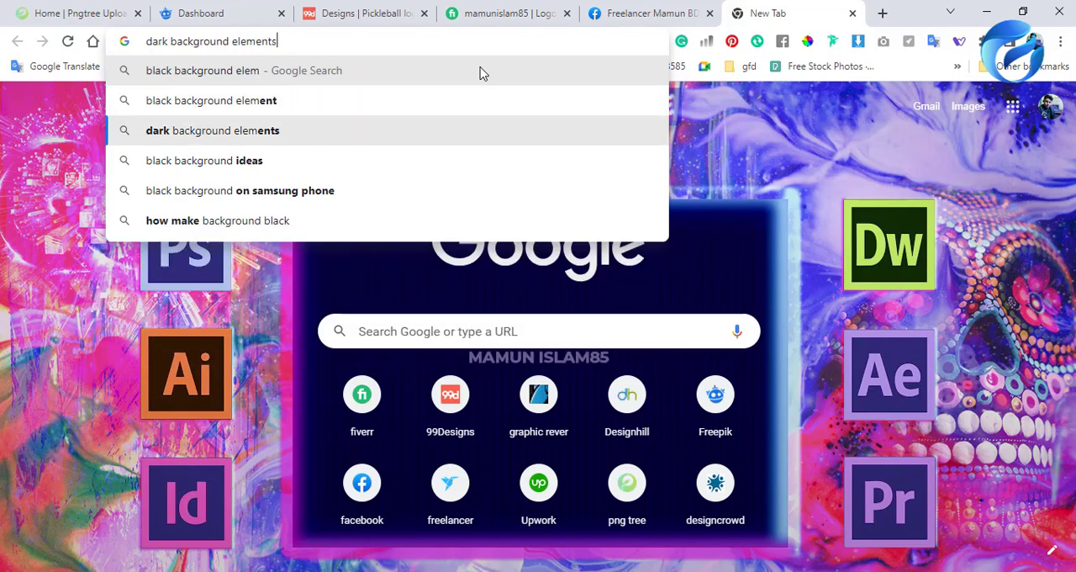
key(Return)
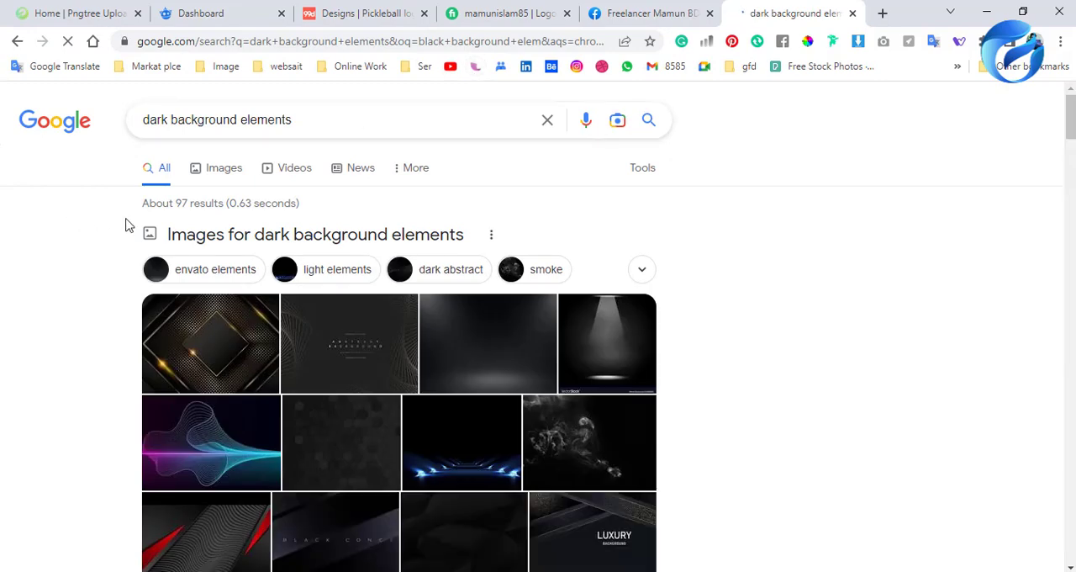
Change the Google query and search for "technology elements background".
drag(171, 120, 146, 120)
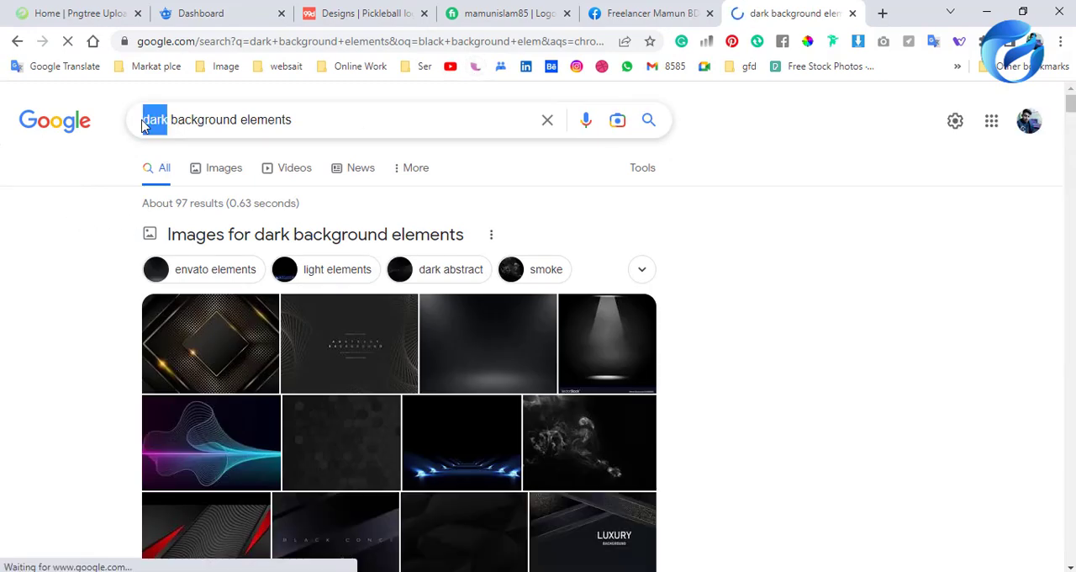
key(BackSpace)
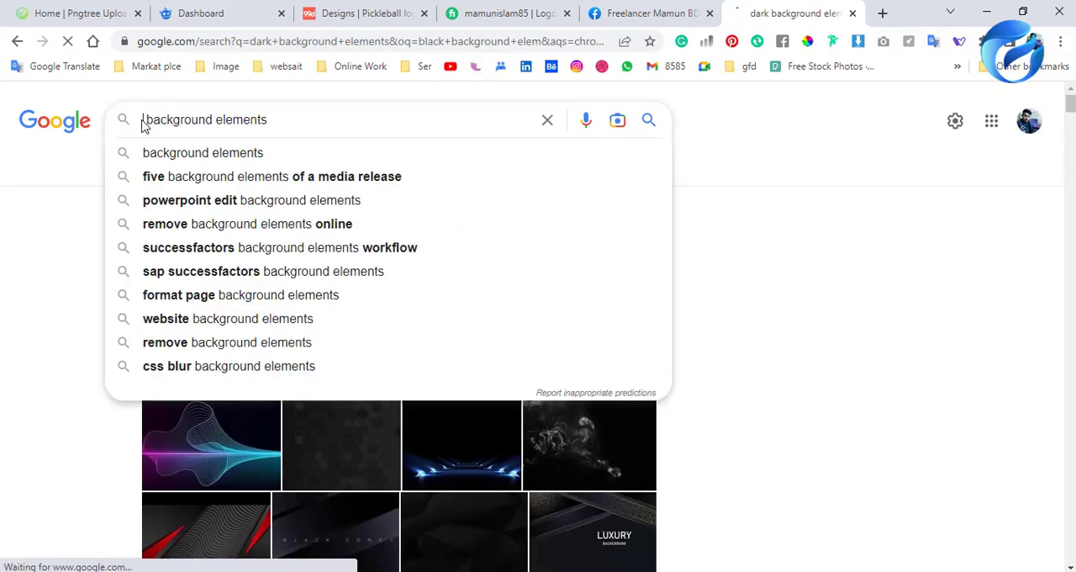
text(tech )
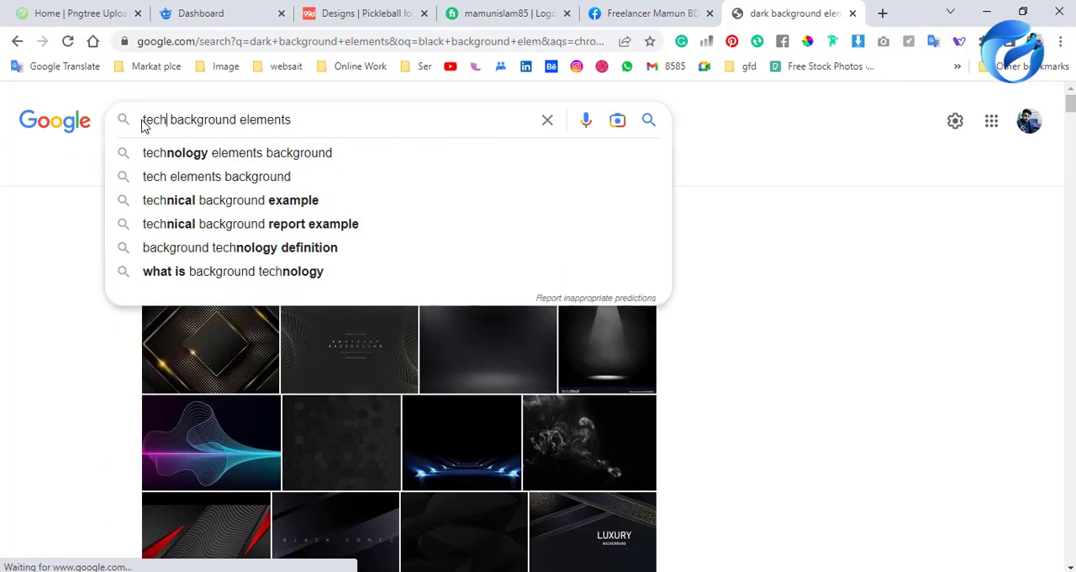
text(nolo)
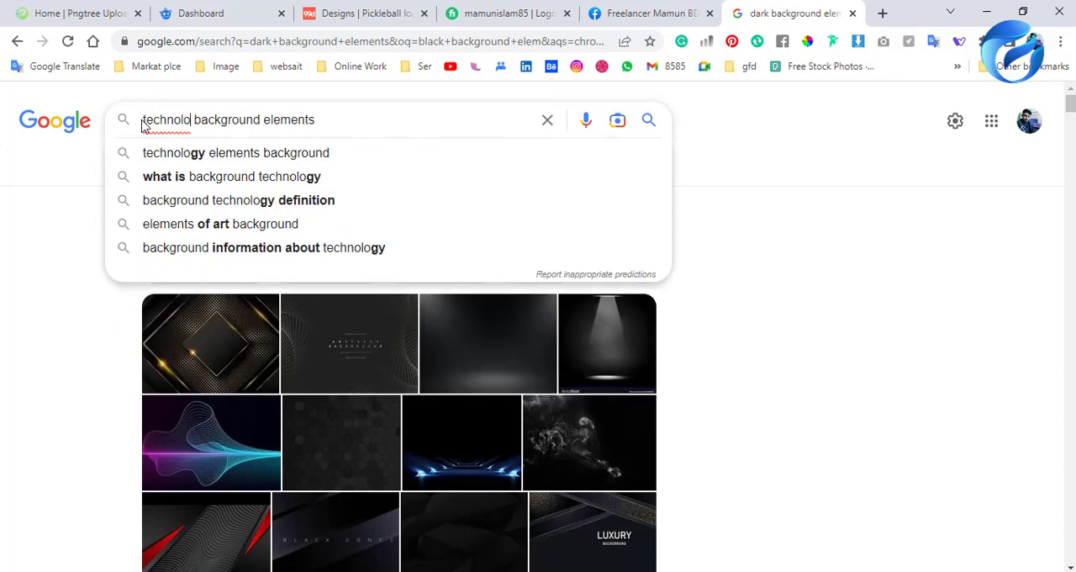
key(Down)
key(Return)
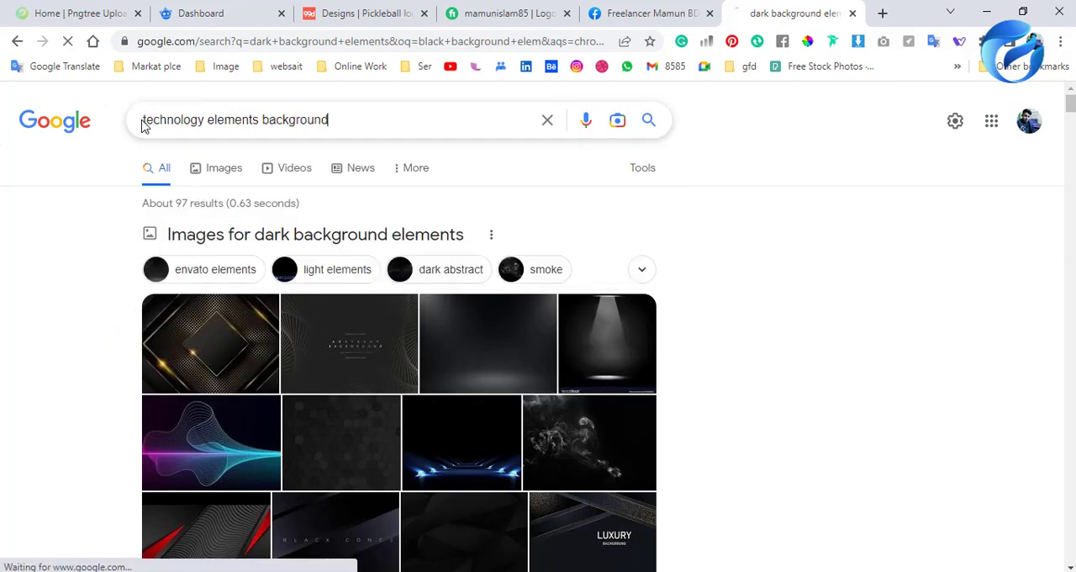
Show the image results for the technology elements search and look through them for suitable tech elements.
click(217, 171)
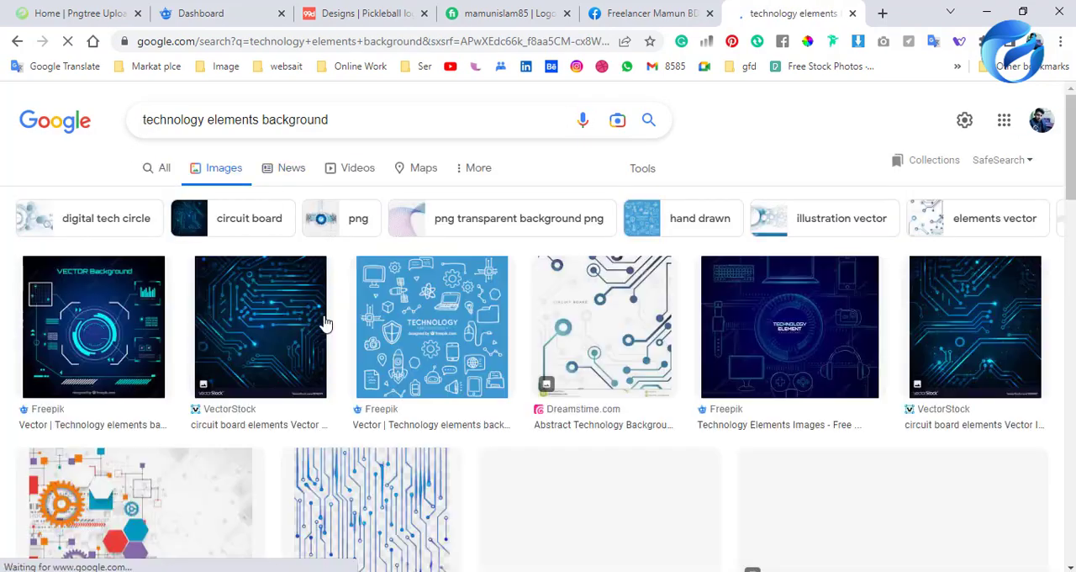
scroll(435, 418, down, 3)
scroll(435, 419, down, 6)
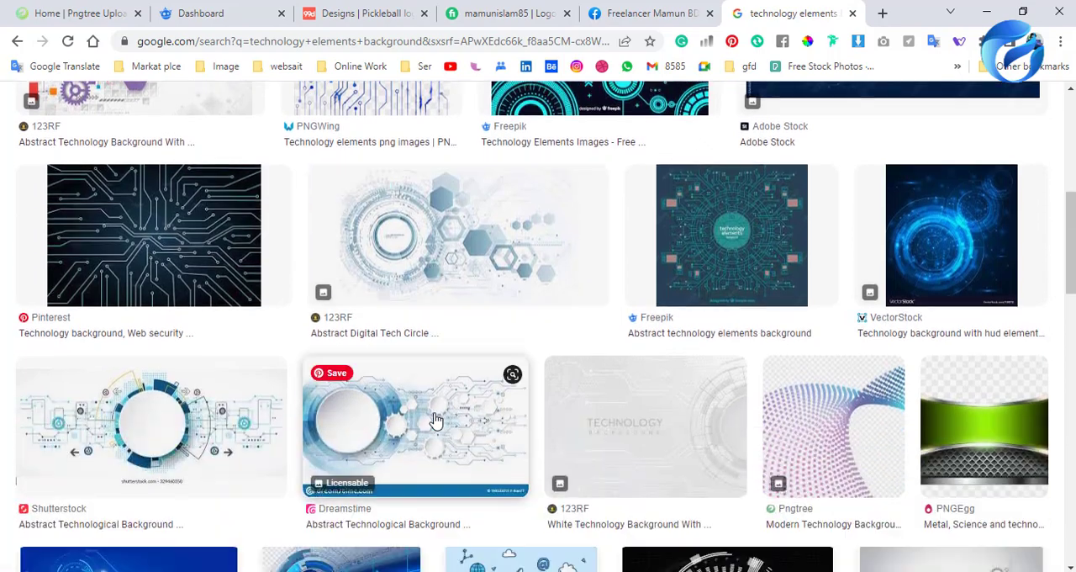
scroll(435, 419, up, 2)
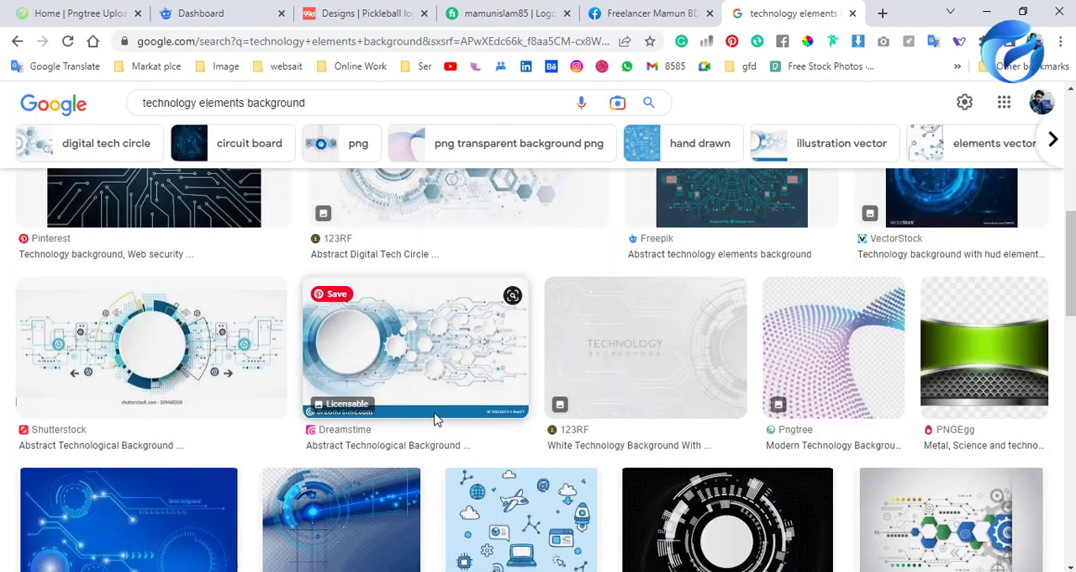
scroll(435, 419, down, 6)
scroll(436, 419, down, 1)
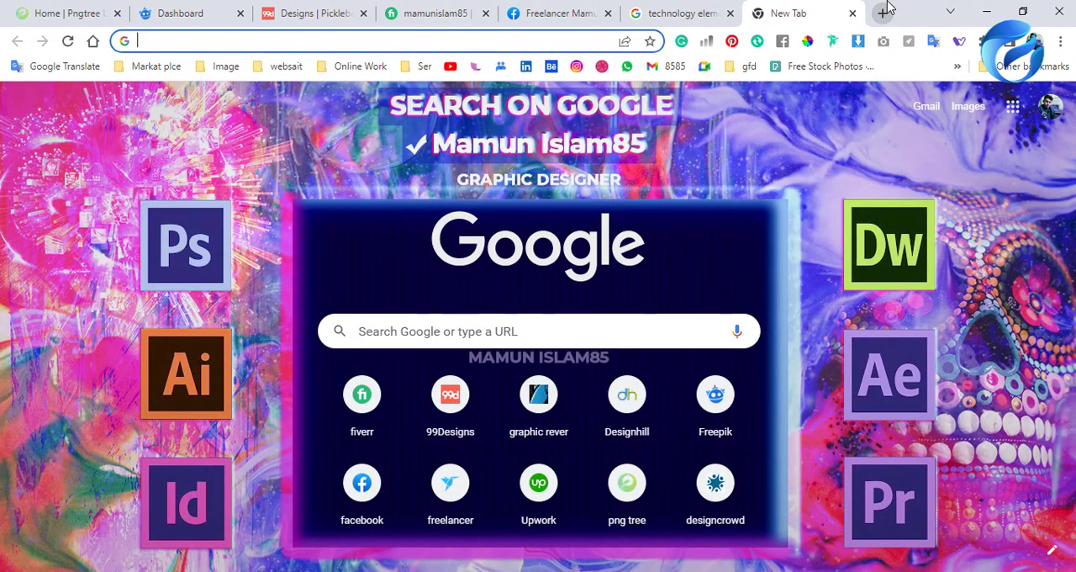
Search Google for "gfd academy" in a new tab.
text(gfd)
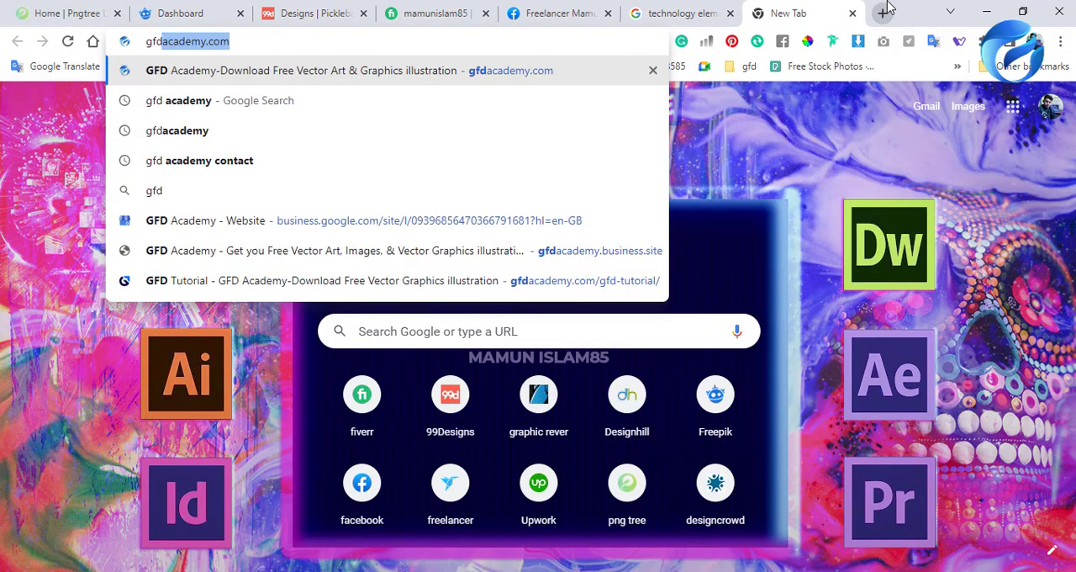
text( aca)
key(Down)
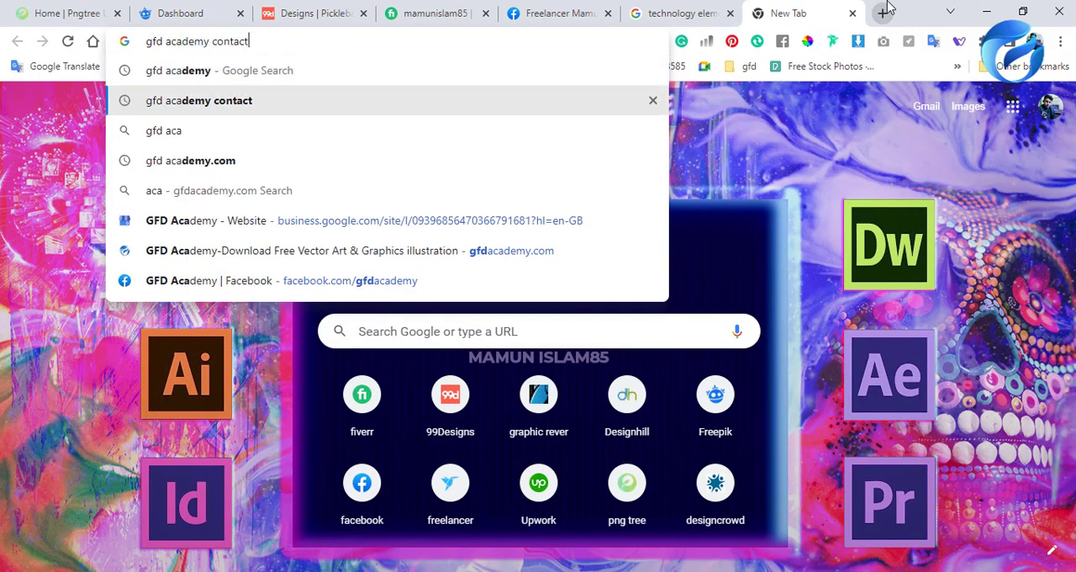
key(Up)
key(Return)
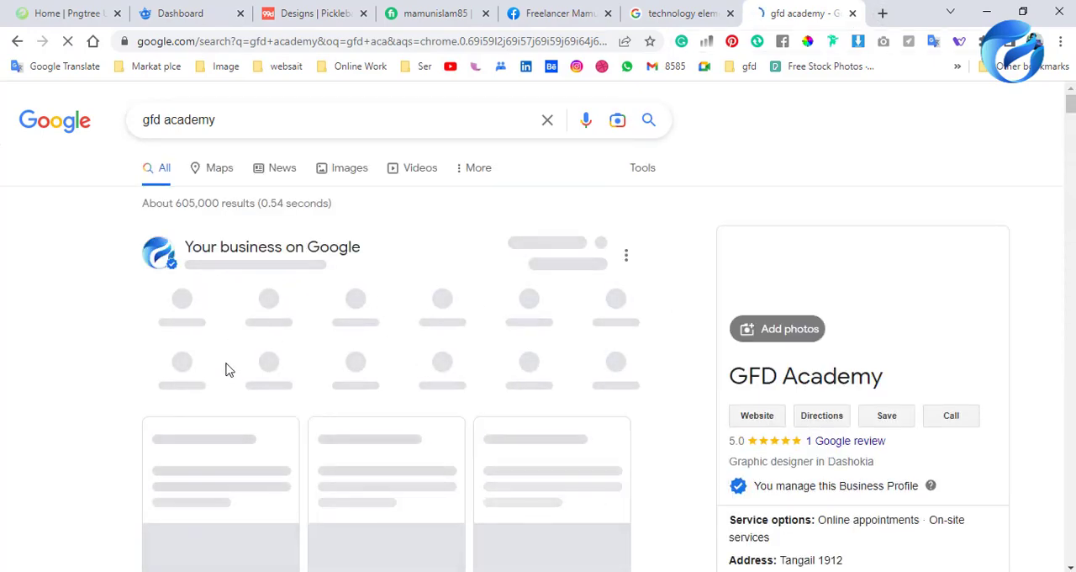
Find the gfdacademy.com entry in the search results and open its home page.
scroll(169, 202, down, 1)
scroll(247, 361, down, 4)
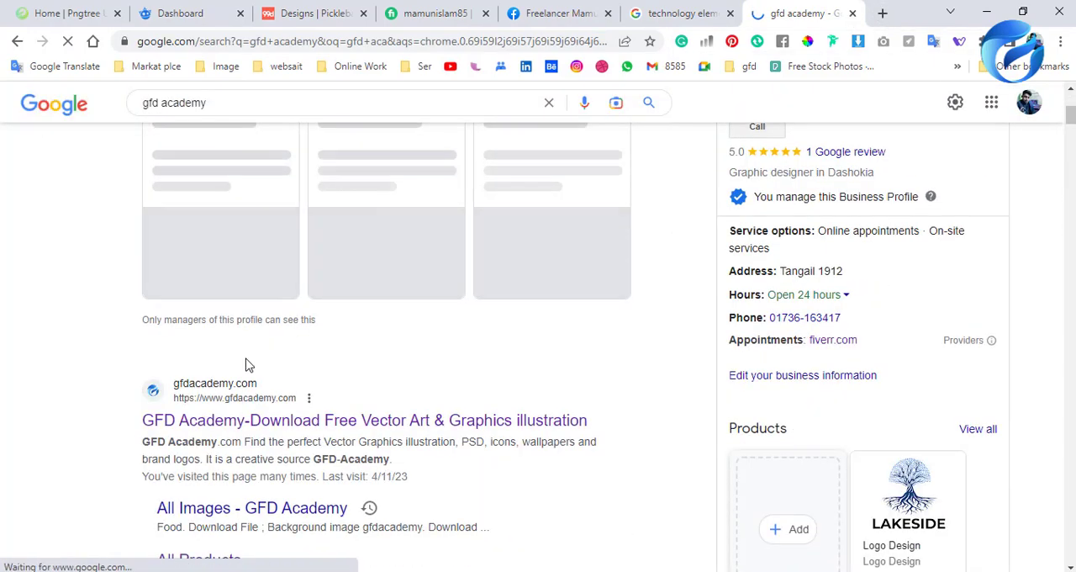
drag(147, 349, 617, 346)
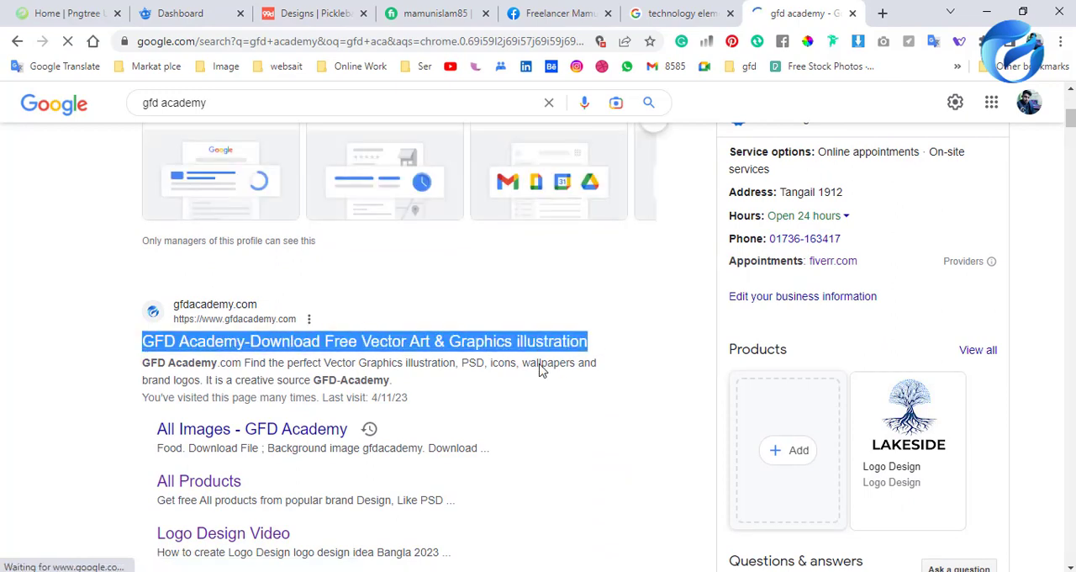
click(126, 422)
scroll(233, 465, down, 2)
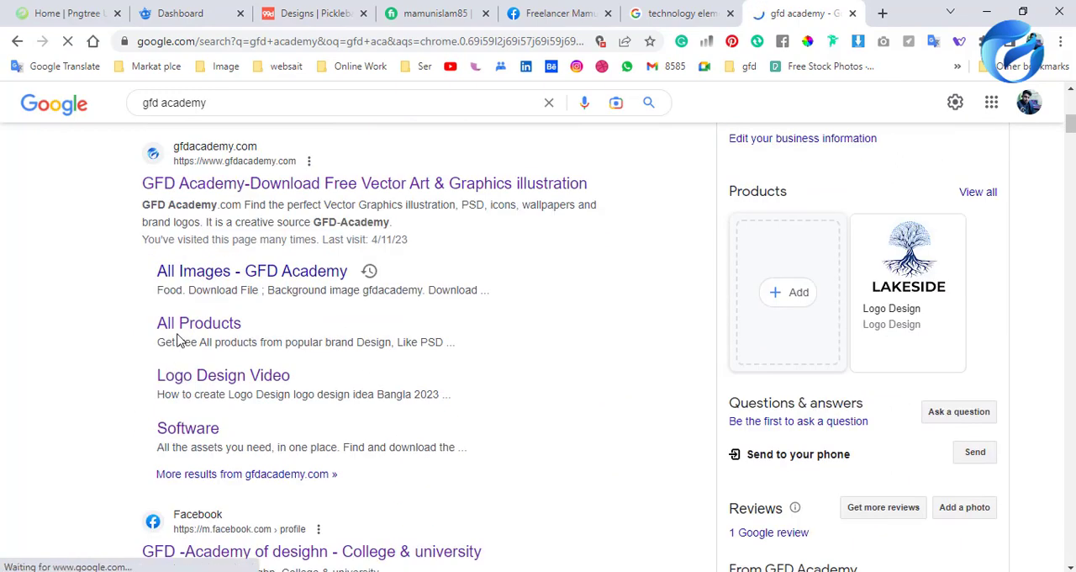
click(301, 192)
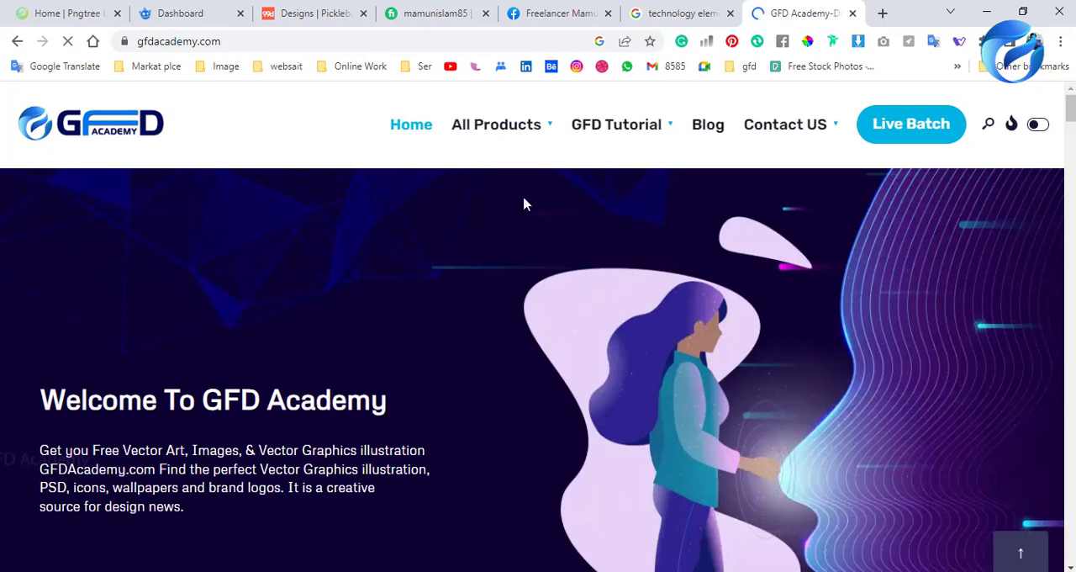
Look over the GFD Academy product categories and home page resources, and close the site's tab.
mouse_move(519, 132)
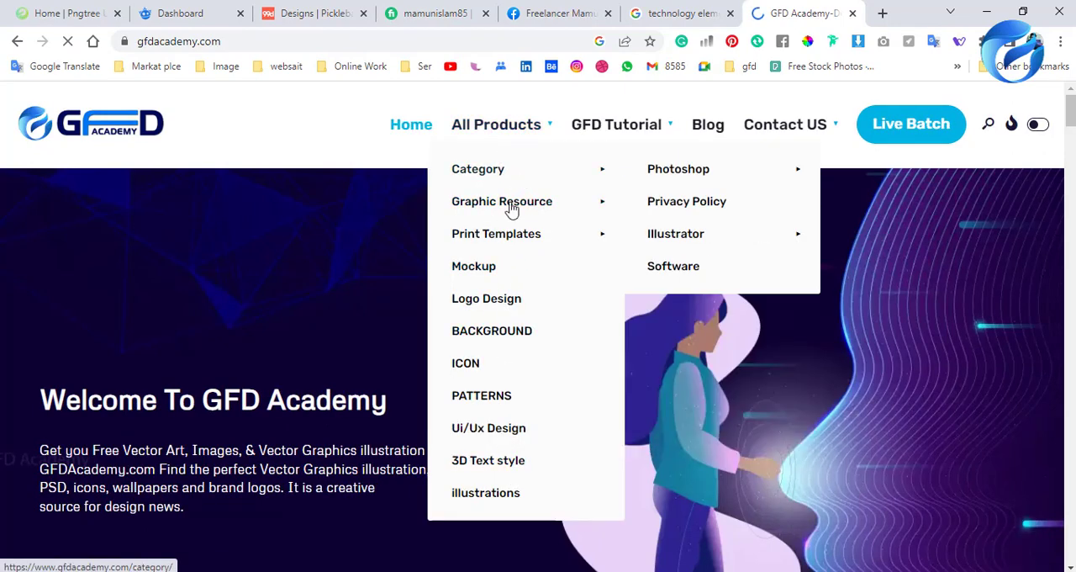
mouse_move(516, 244)
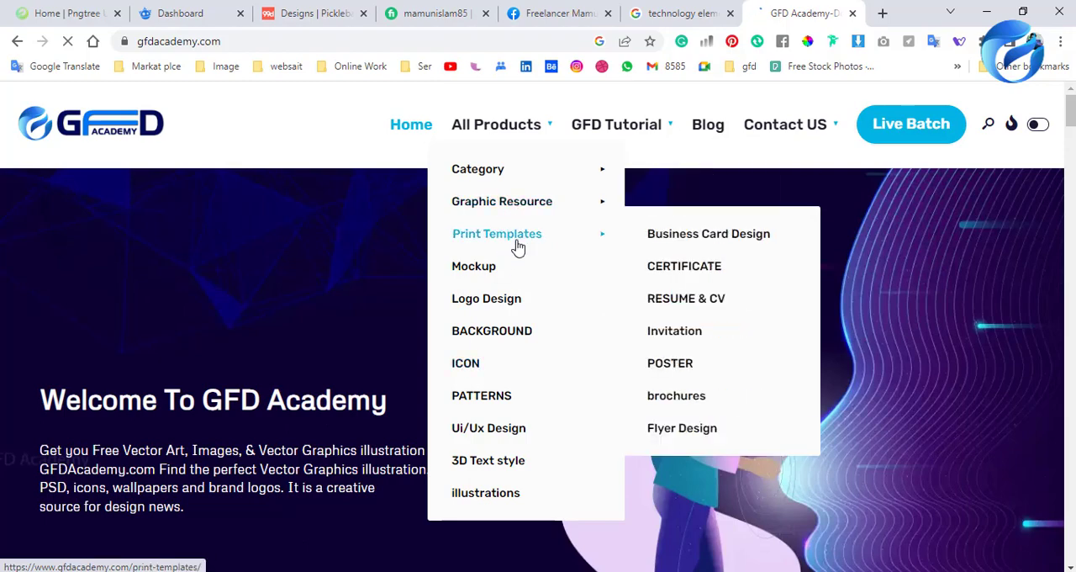
scroll(466, 389, down, 10)
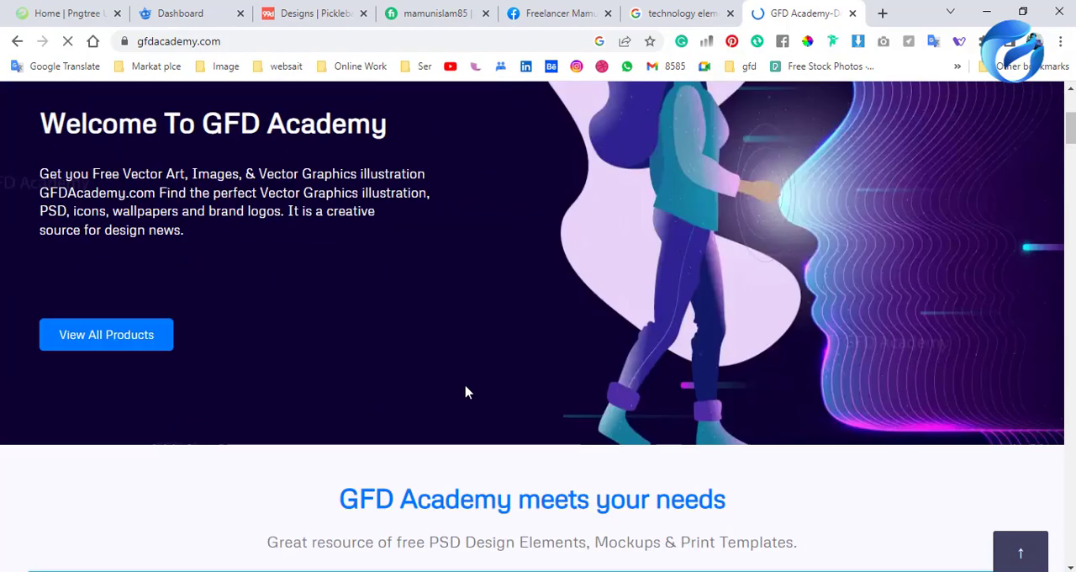
scroll(487, 332, down, 4)
scroll(473, 401, up, 2)
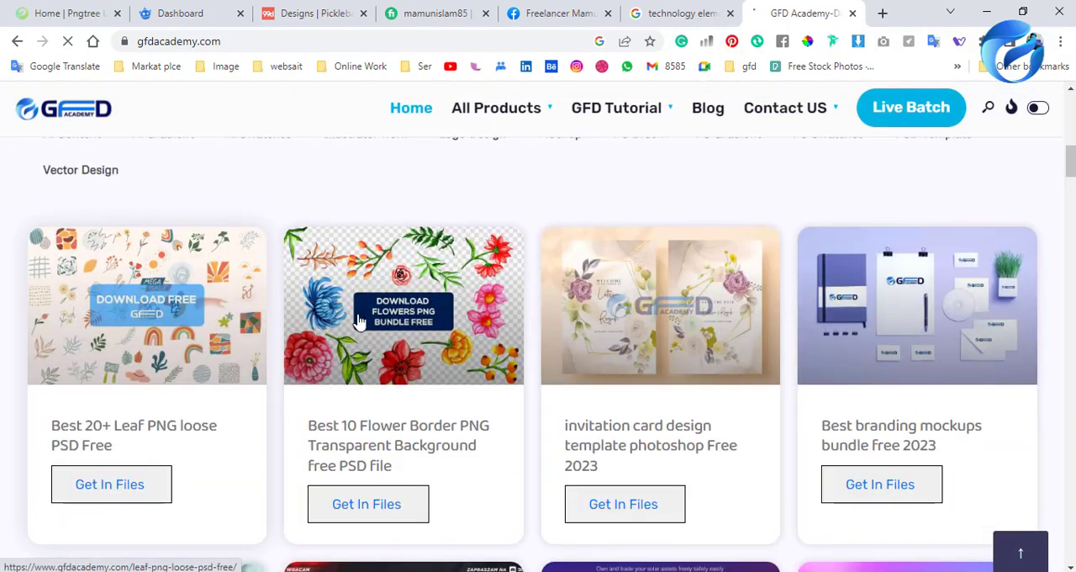
scroll(589, 442, up, 6)
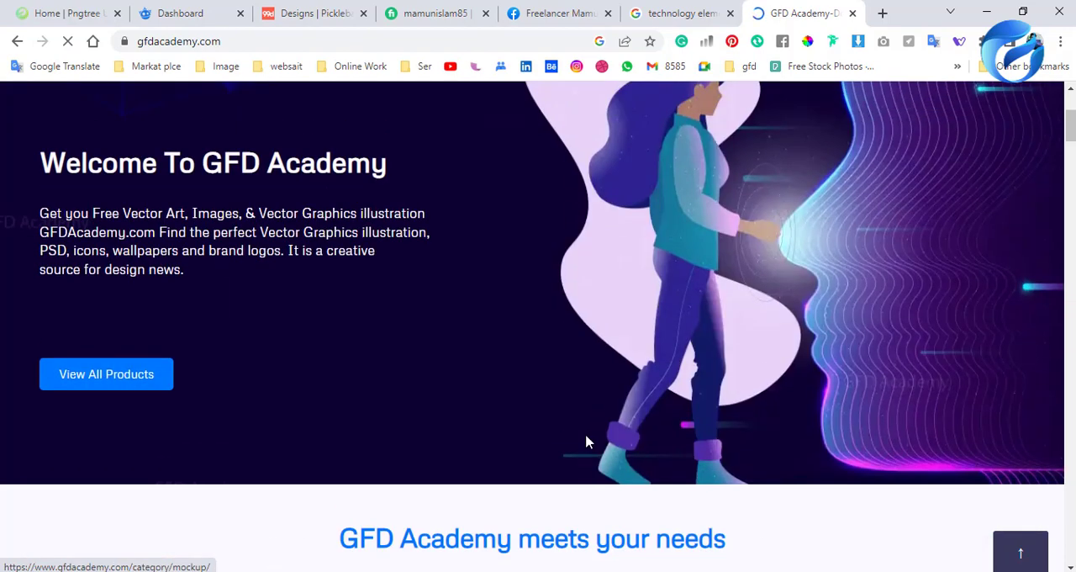
scroll(626, 424, up, 3)
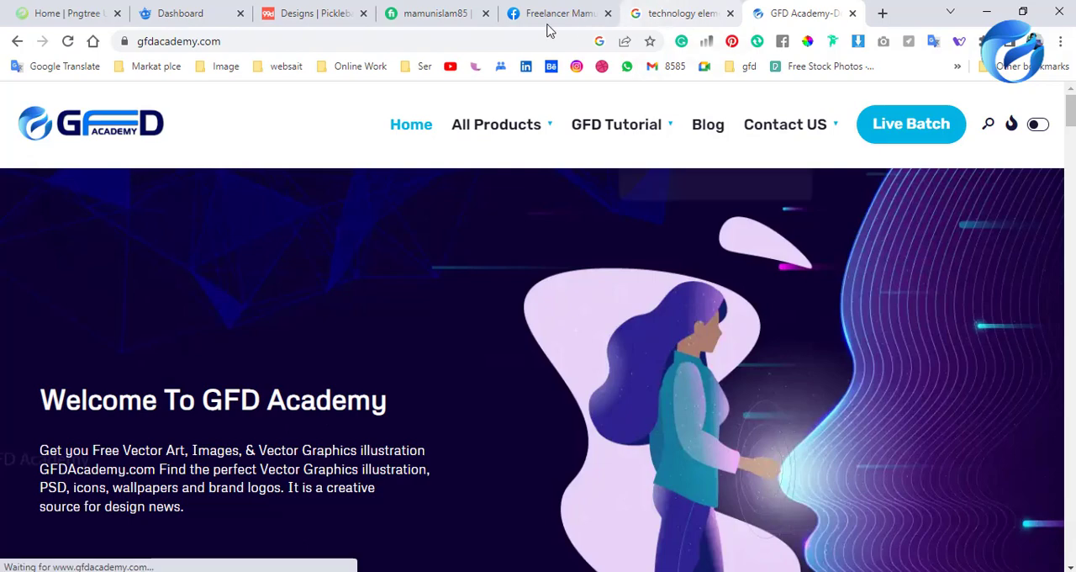
click(852, 14)
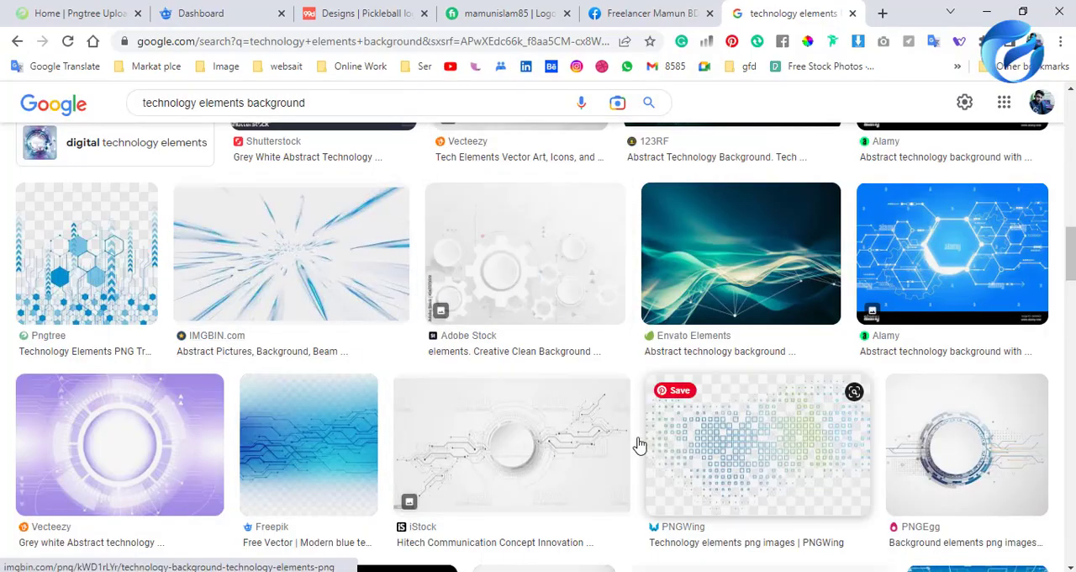
Replace "elements background" in the image search query to search for "technology abstract circle".
scroll(395, 308, up, 10)
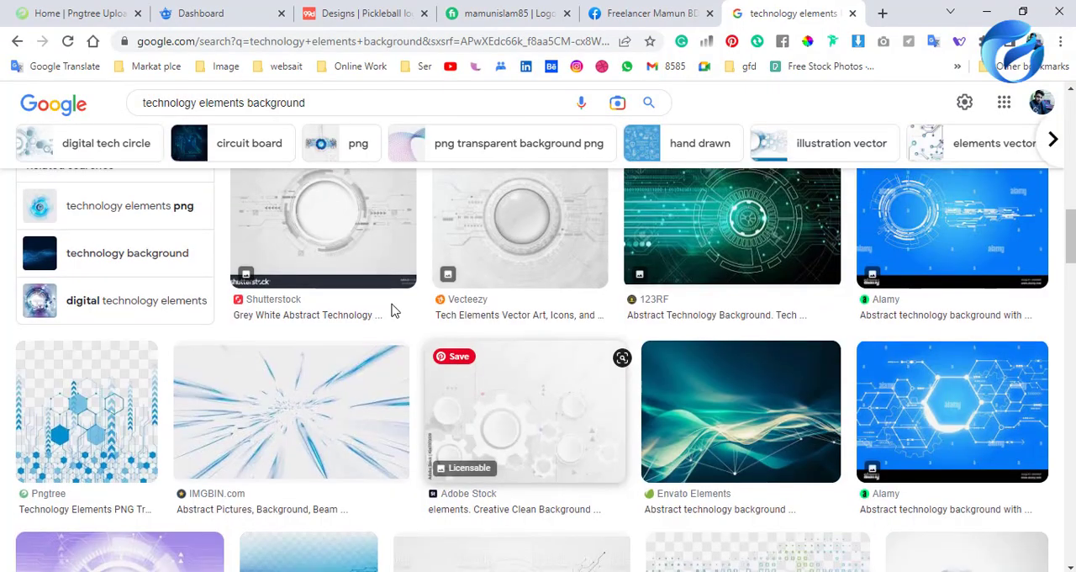
scroll(173, 241, up, 5)
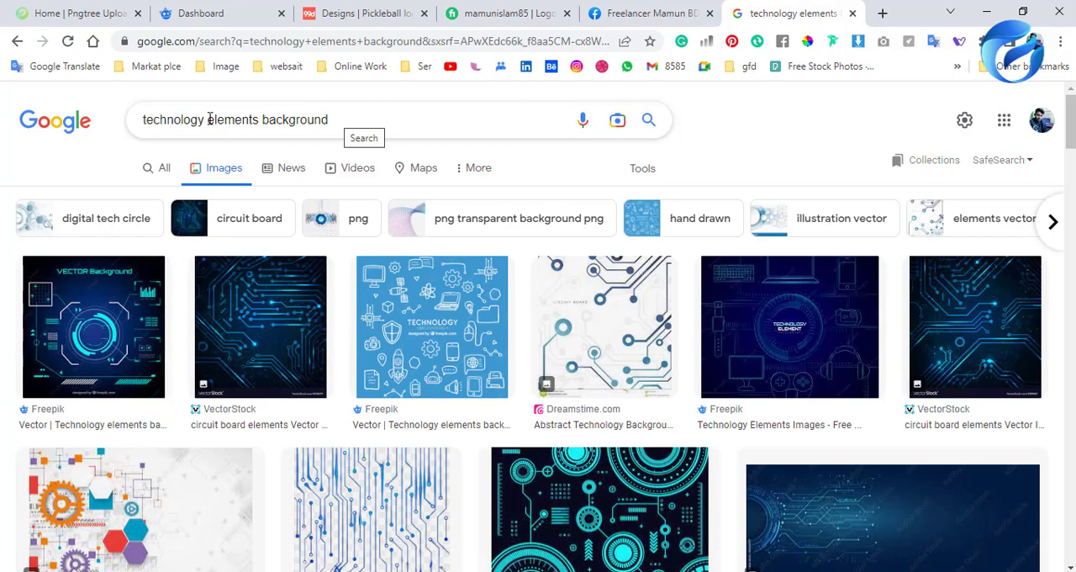
drag(209, 120, 348, 118)
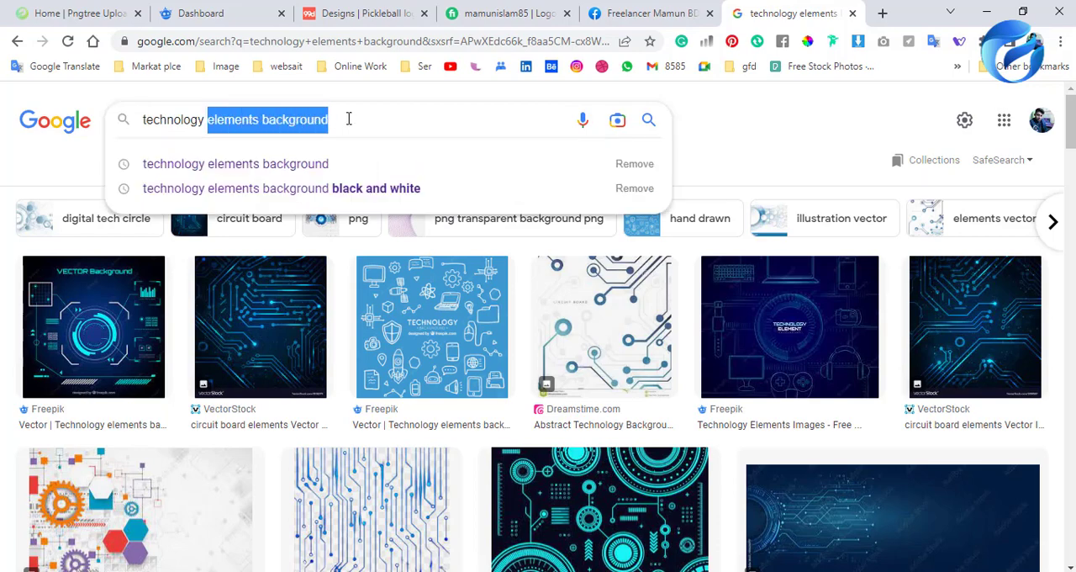
text(ab)
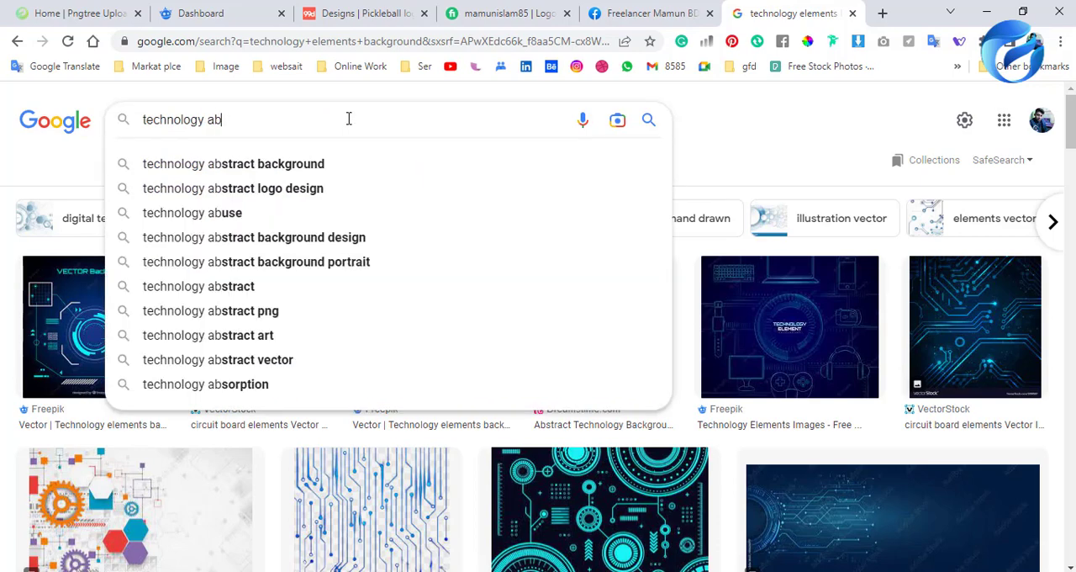
text(stract)
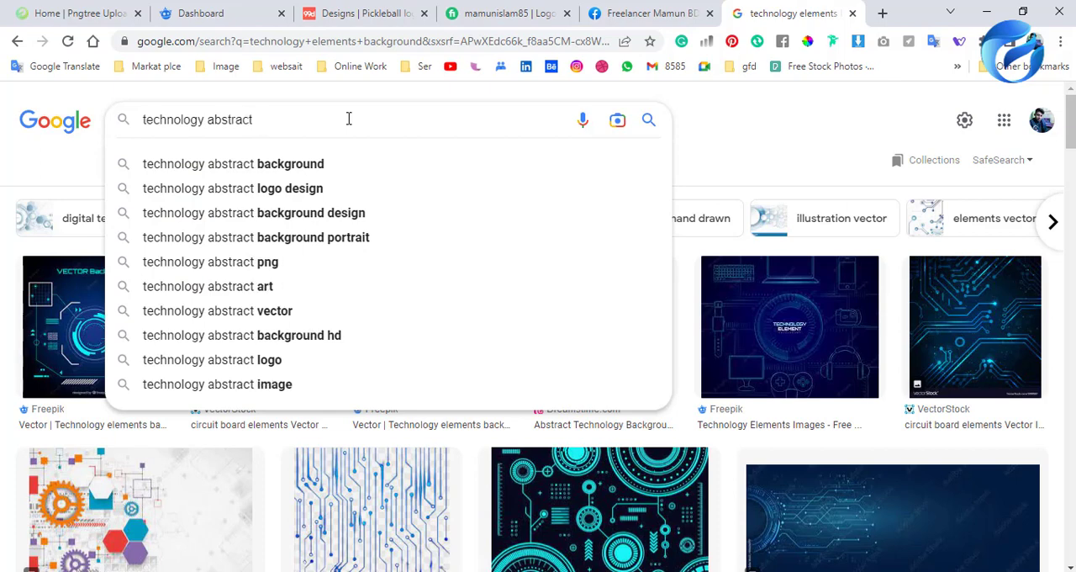
text( cricle)
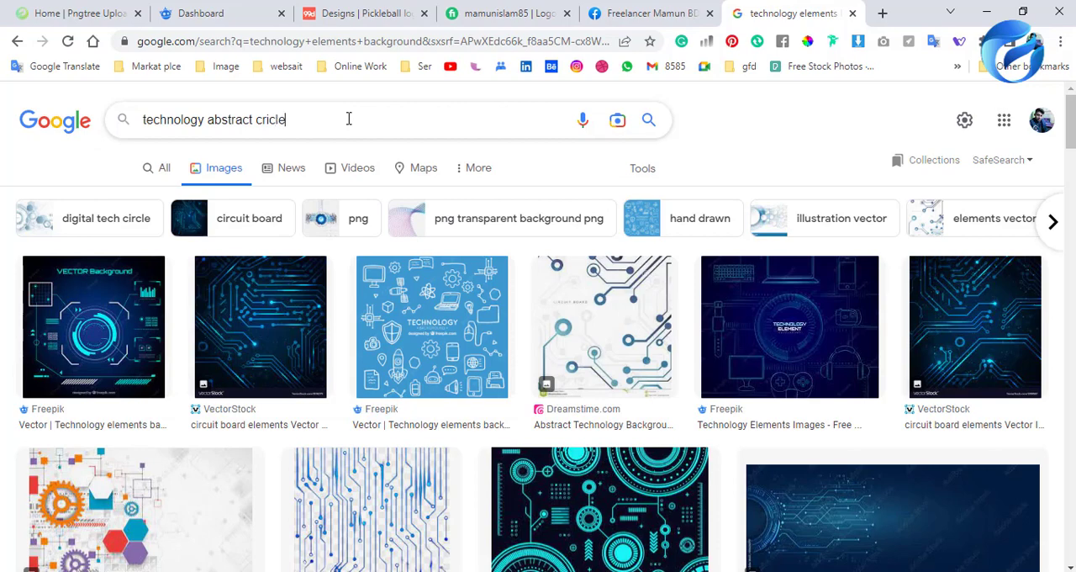
key(Return)
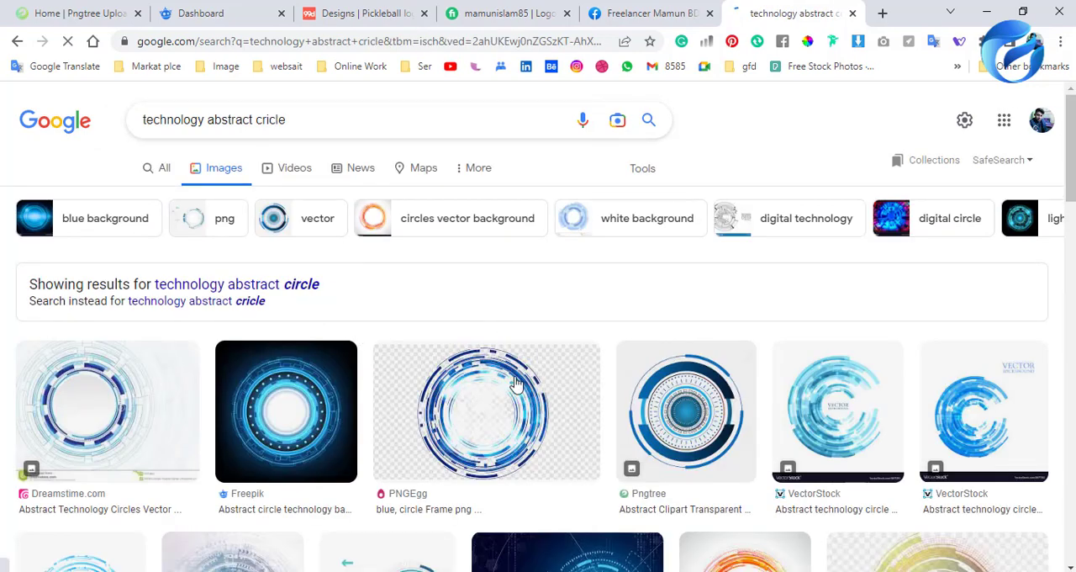
Preview the grey Alamy technology circle image and examine further circle designs in the image results.
scroll(323, 408, down, 2)
scroll(526, 343, down, 6)
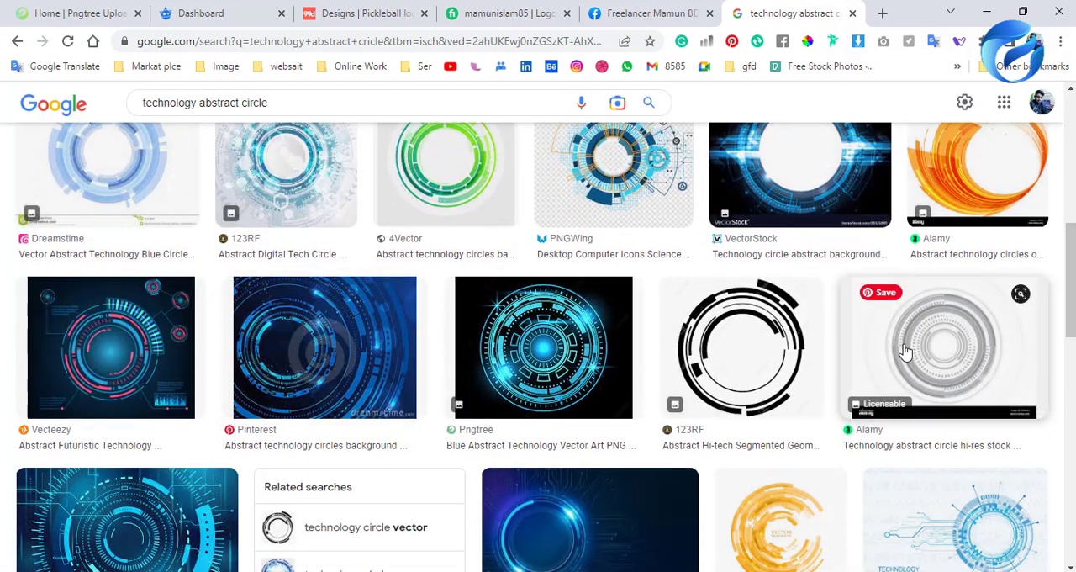
click(904, 352)
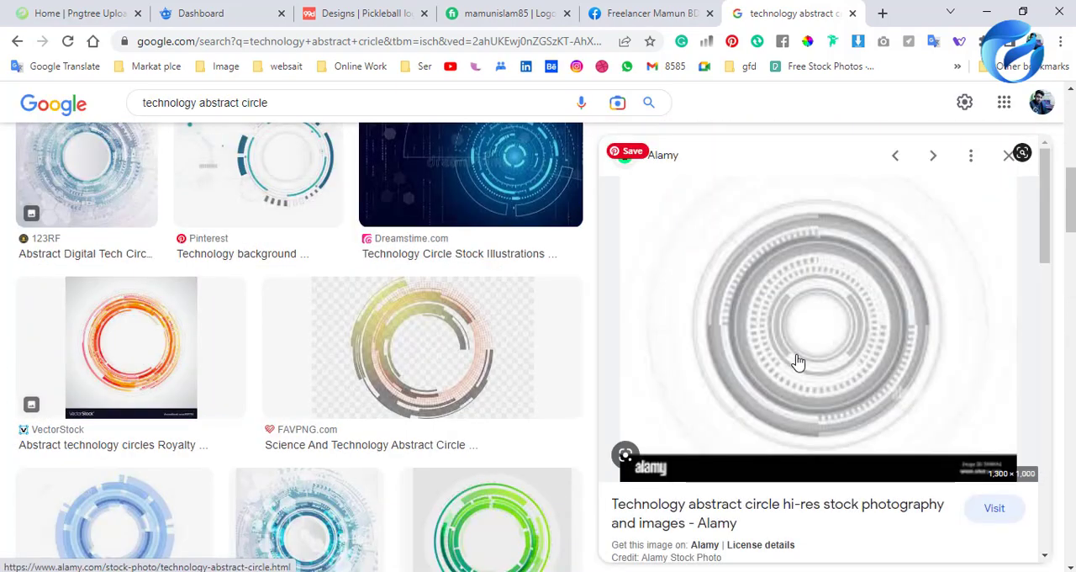
scroll(392, 395, down, 10)
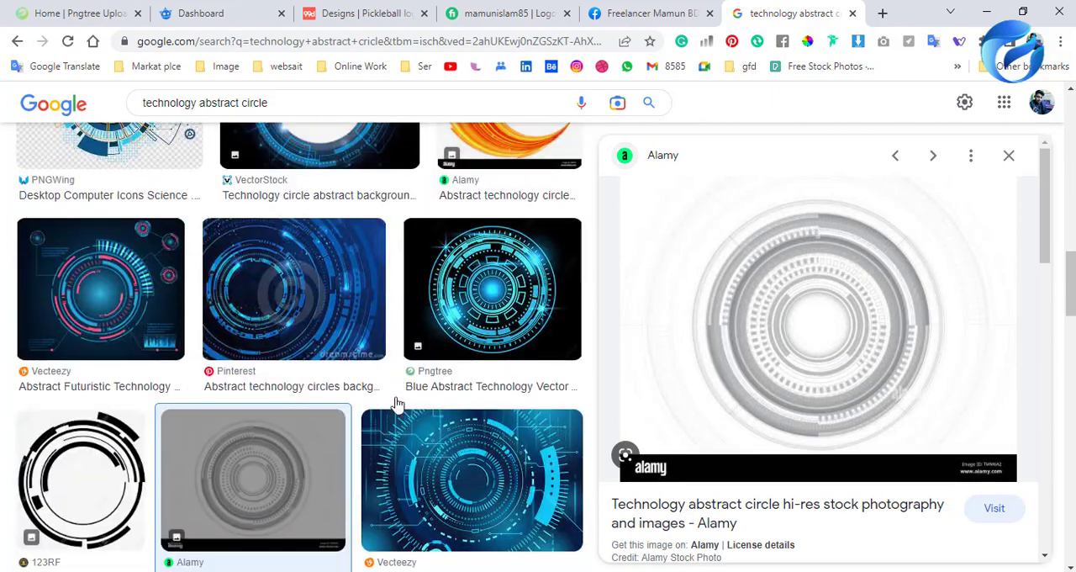
scroll(833, 312, up, 1)
scroll(379, 444, down, 6)
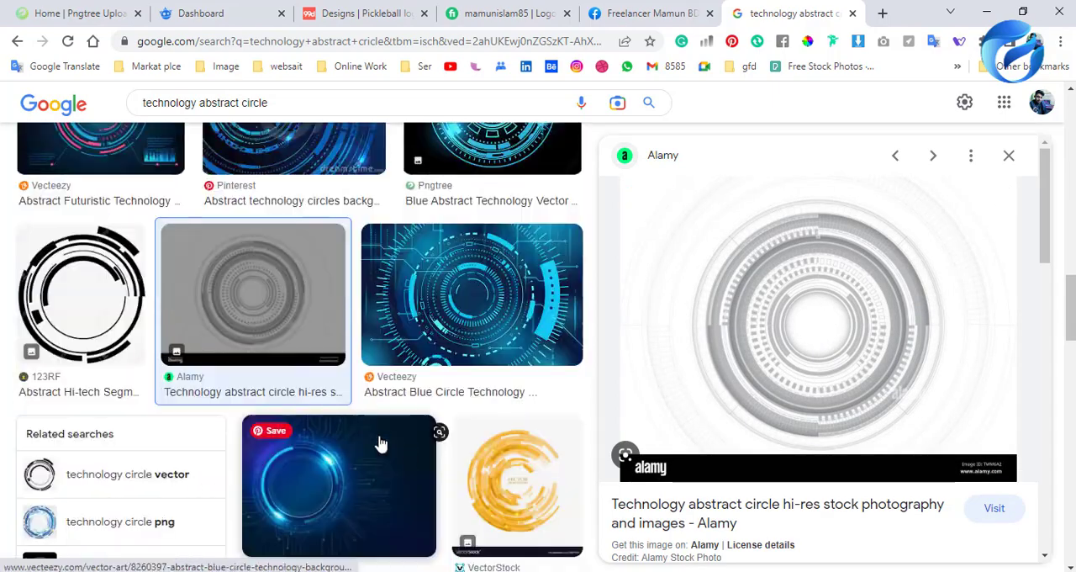
scroll(340, 412, down, 12)
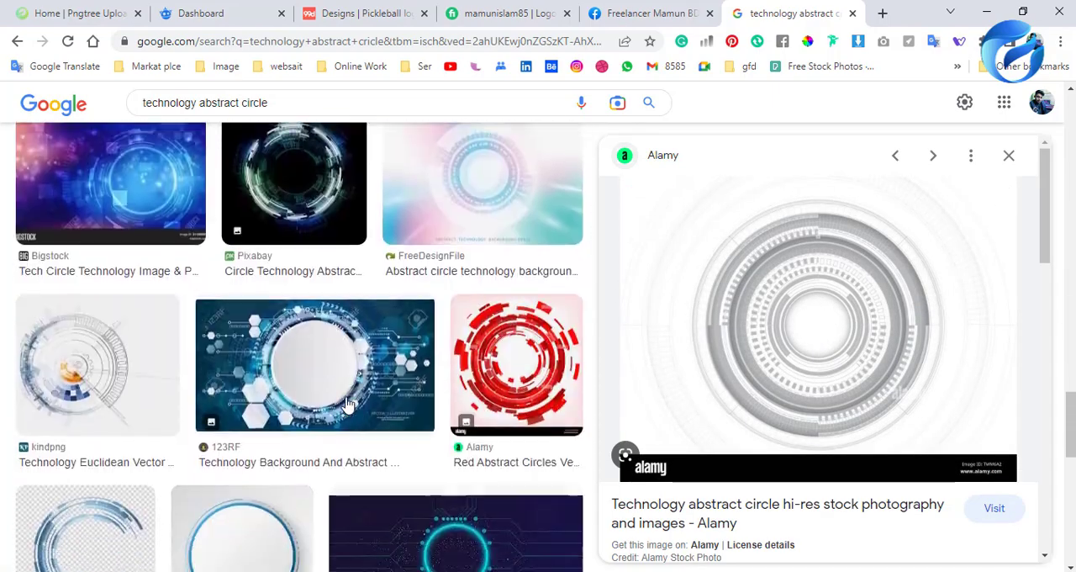
Copy the grey Alamy technology circle image and paste it into the Illustrator document, placed above and left of the artboard.
scroll(347, 404, down, 12)
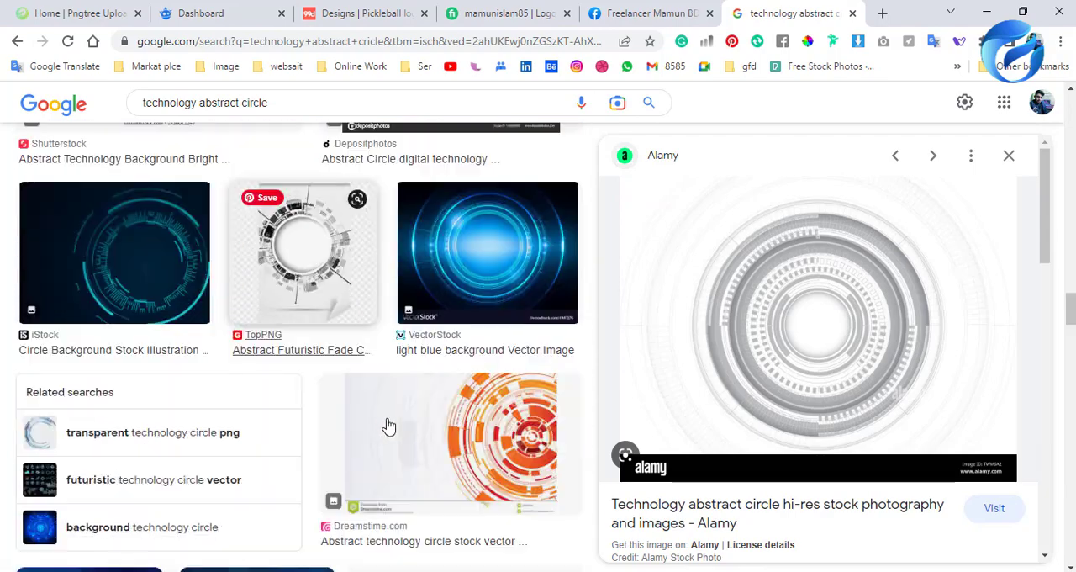
scroll(393, 431, down, 10)
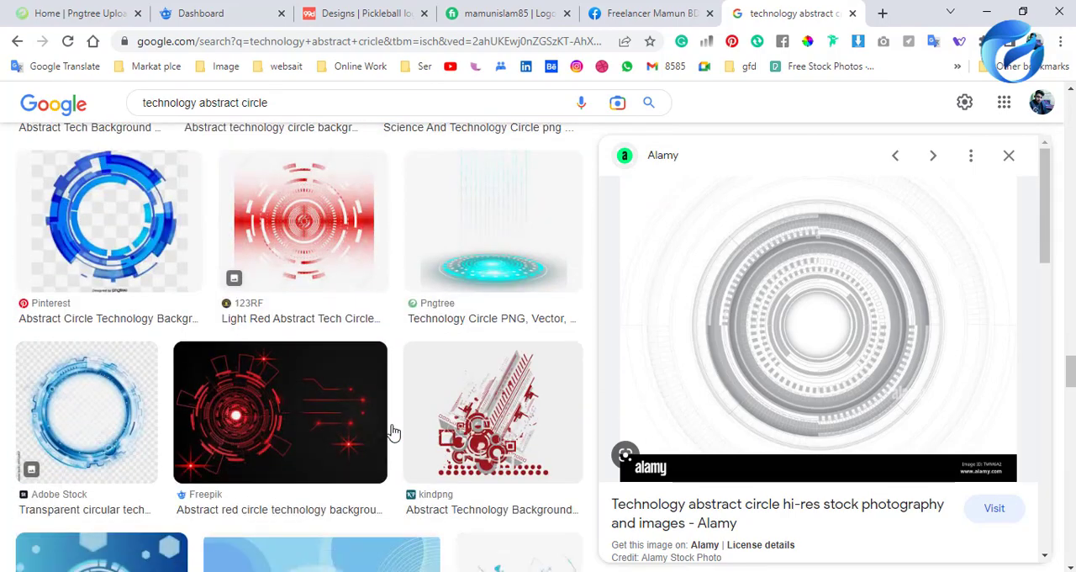
right_click(876, 296)
click(931, 474)
key(alt+Tab)
key(ctrl+v)
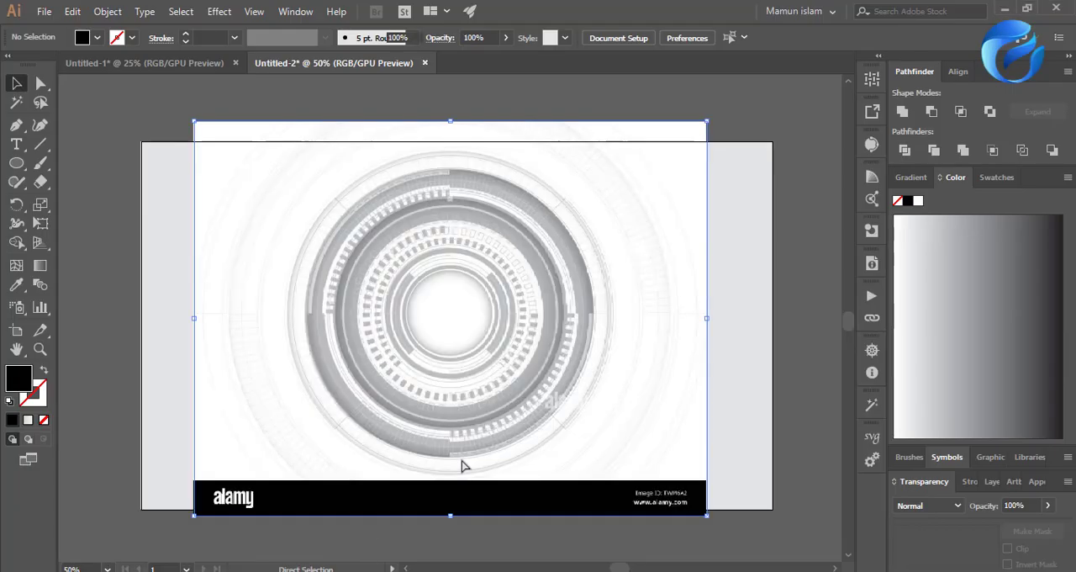
key(ctrl+minus)
key(ctrl+minus)
key(ctrl+minus)
drag(443, 427, 300, 242)
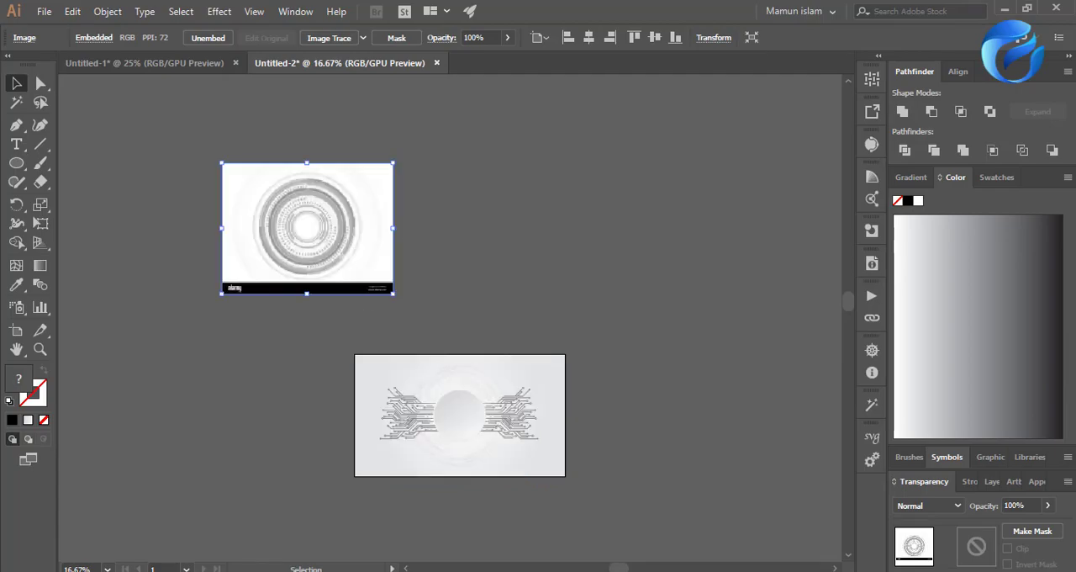
Switch to the browser, preview the blue Pinterest circle, and copy the related light-blue Adobe Stock technology circle image.
key(alt+Tab)
click(91, 250)
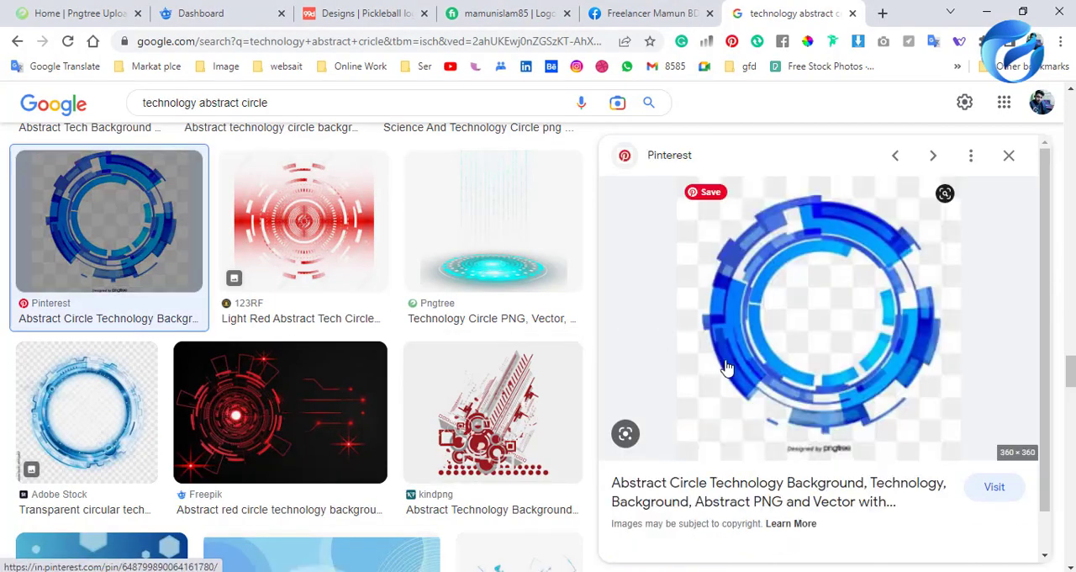
right_click(784, 284)
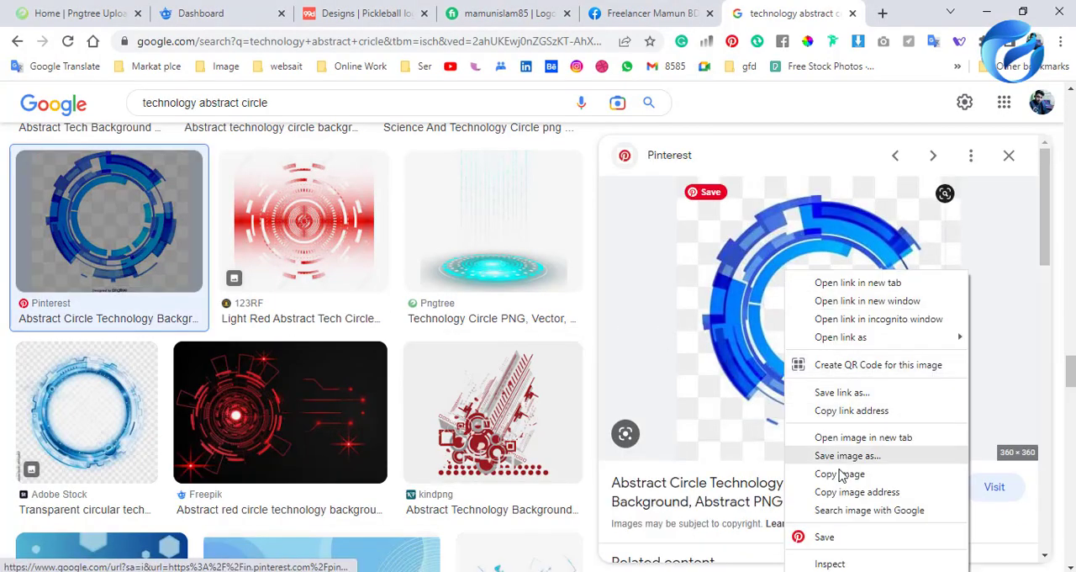
click(841, 476)
scroll(782, 404, down, 5)
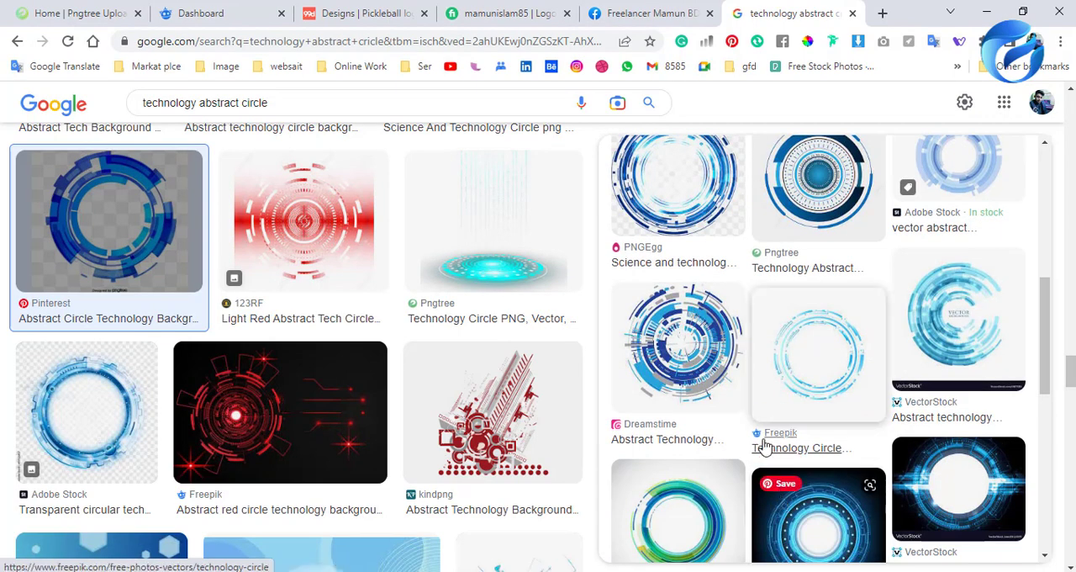
scroll(764, 445, up, 1)
click(945, 256)
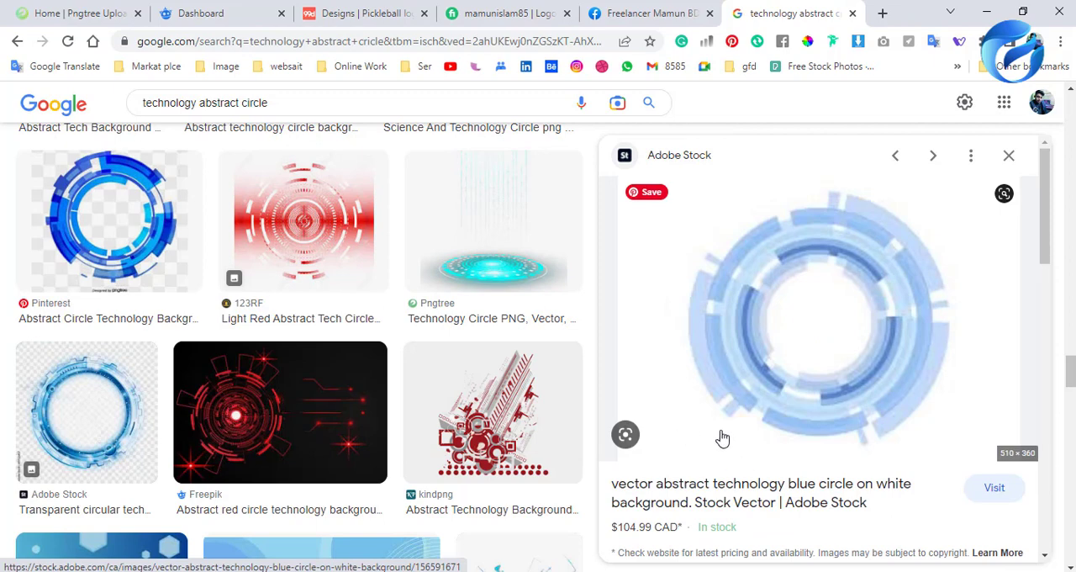
right_click(736, 277)
click(792, 475)
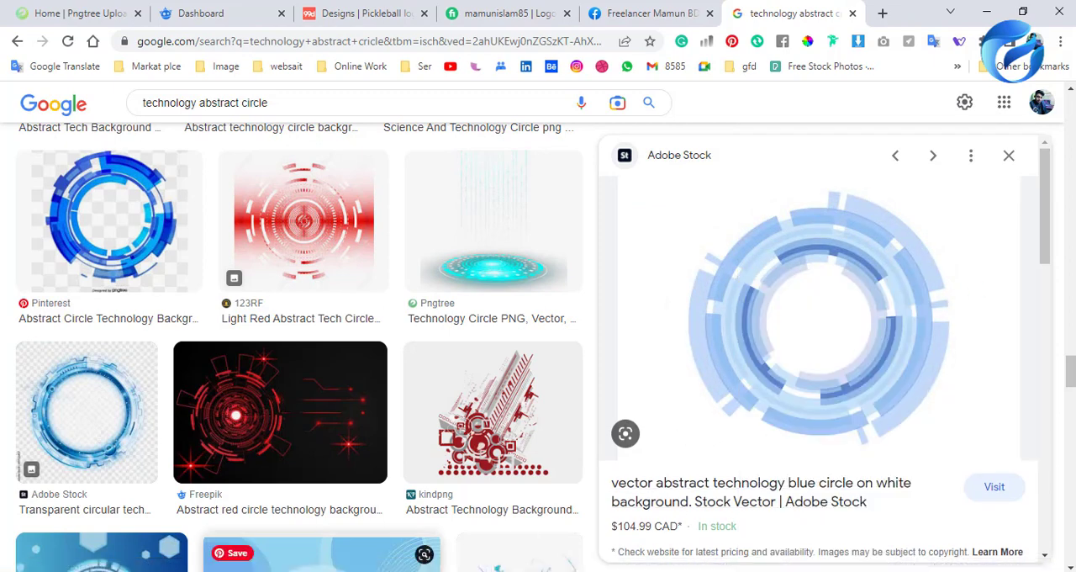
Switch to Illustrator, paste the light-blue circle image and place it above the artboard, beside the Alamy image.
key(alt+Tab)
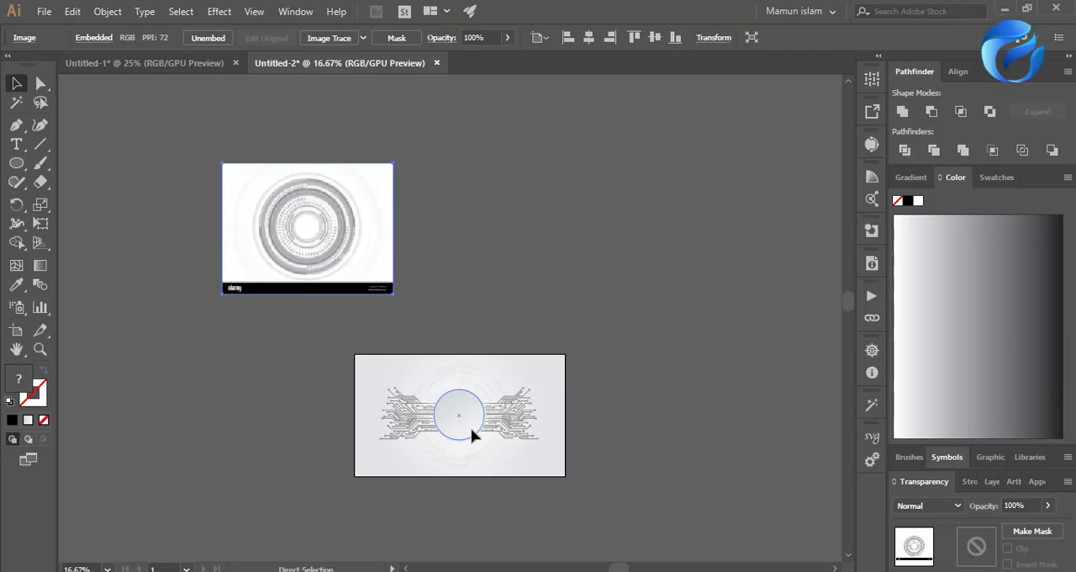
key(ctrl+v)
scroll(449, 331, up, 4)
drag(466, 407, 509, 126)
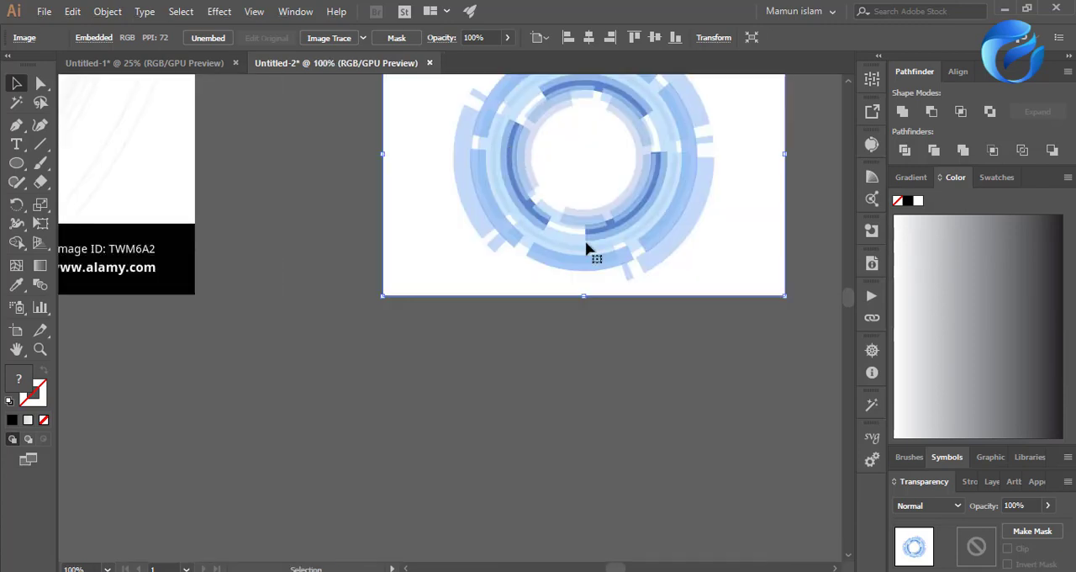
scroll(656, 245, up, 3)
scroll(744, 218, up, 2)
scroll(454, 341, down, 2)
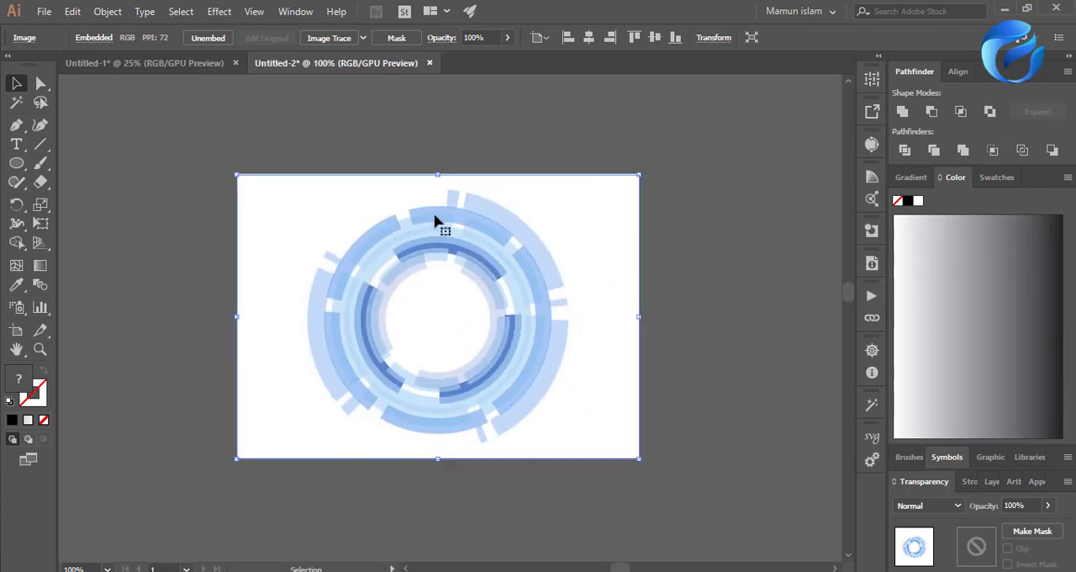
Trace the light-blue circle image with the Low Fidelity Photo preset and expand the tracing.
click(363, 38)
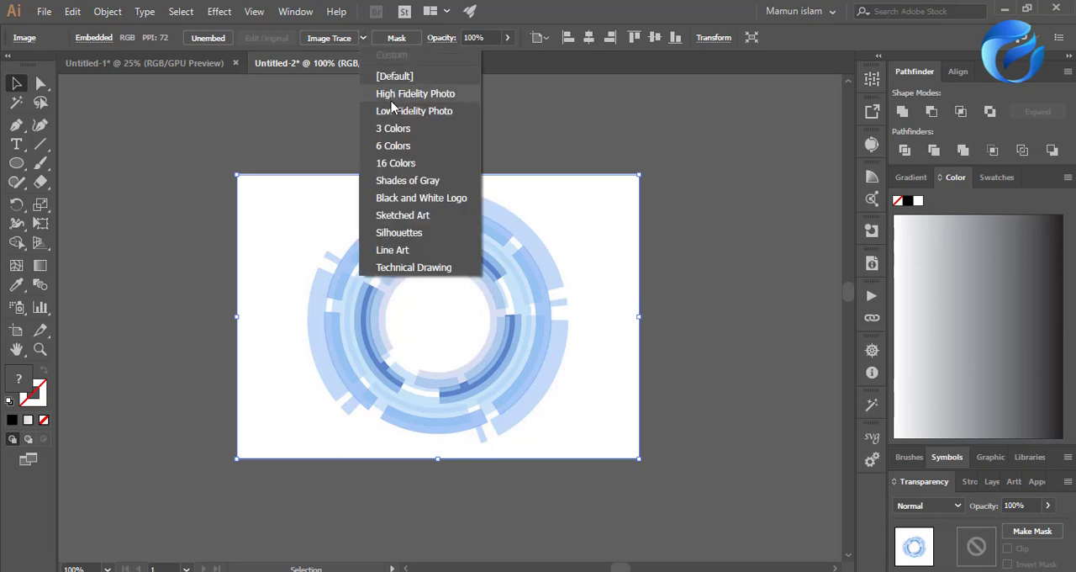
click(432, 111)
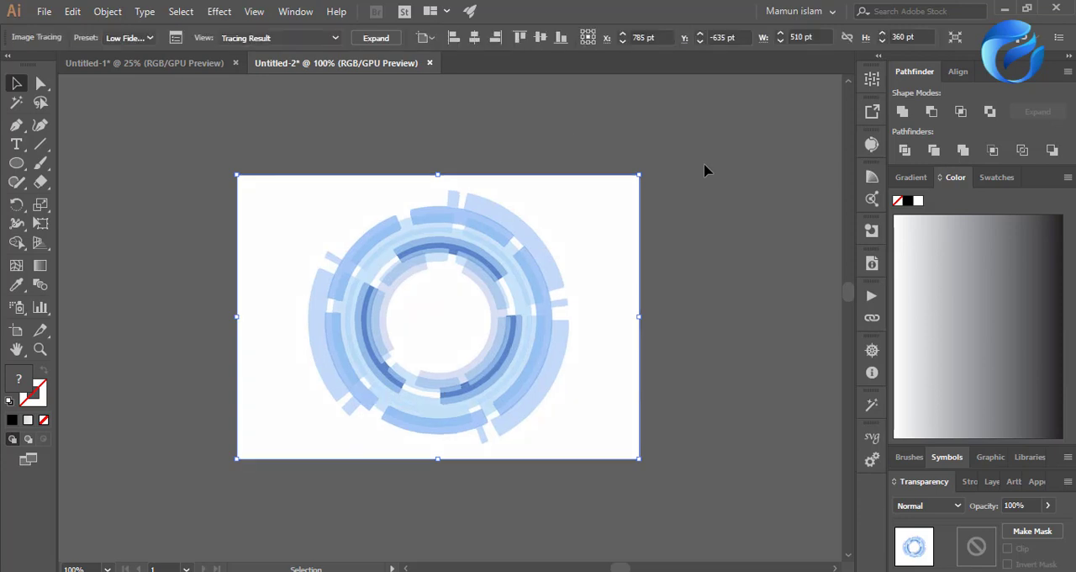
click(382, 39)
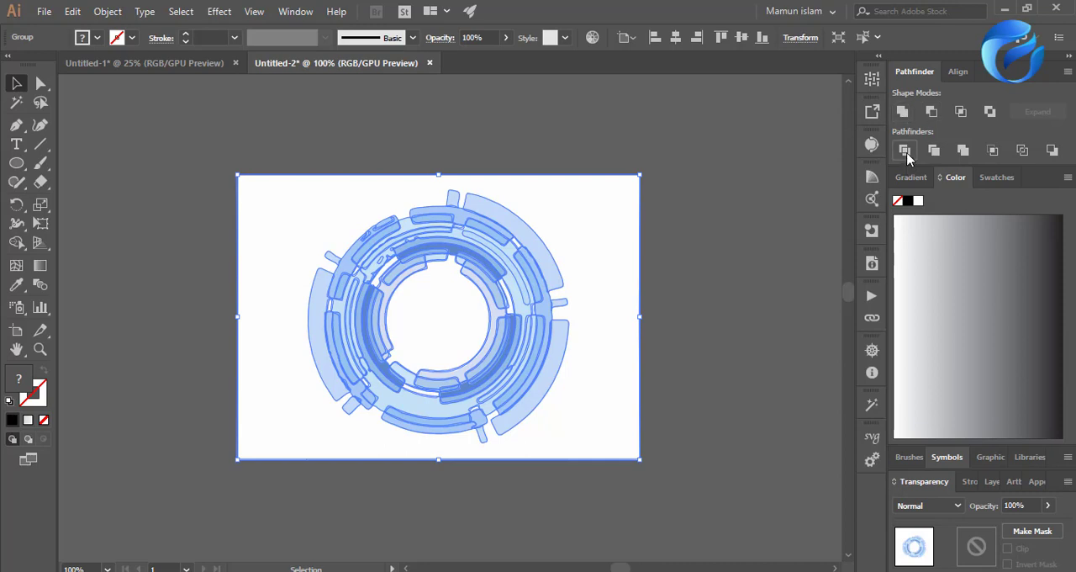
Divide and ungroup the traced circle artwork, and delete its white background.
right_click(435, 290)
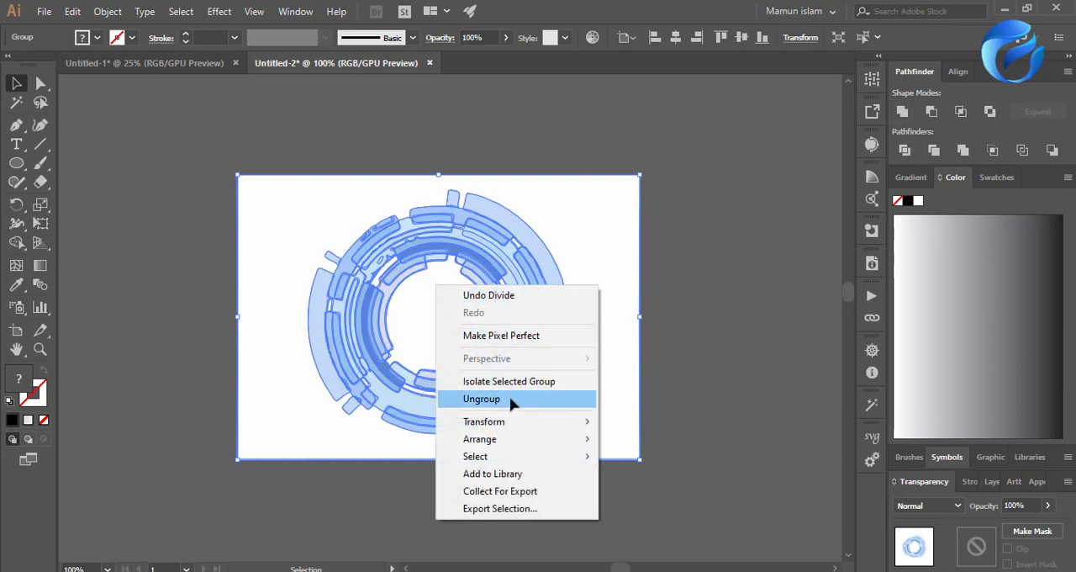
click(509, 401)
key(Delete)
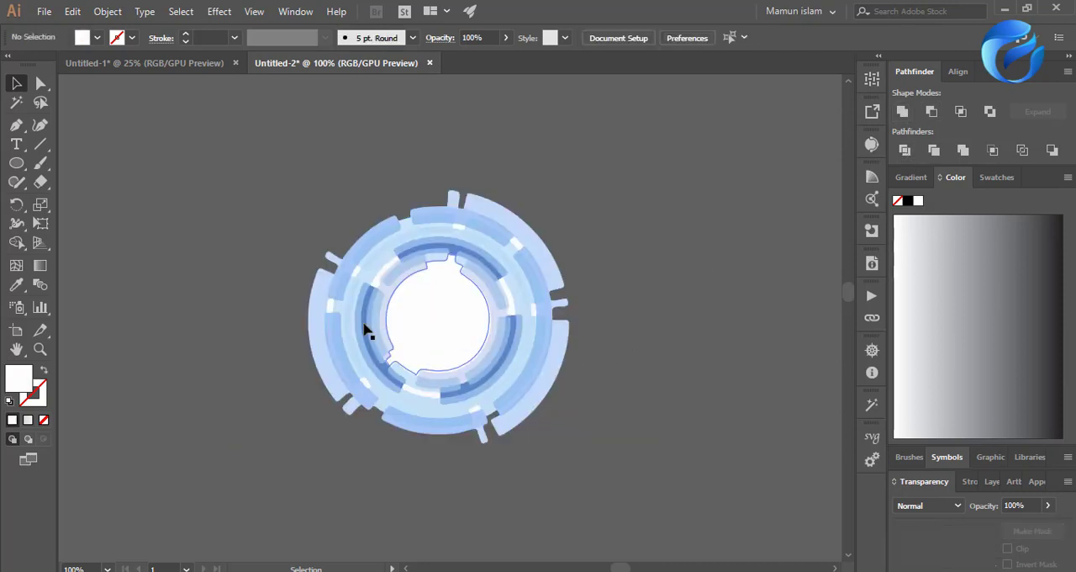
Try to delete the white parts of the ring with a Magic Wand selection, and undo the deletion.
key(y)
click(437, 351)
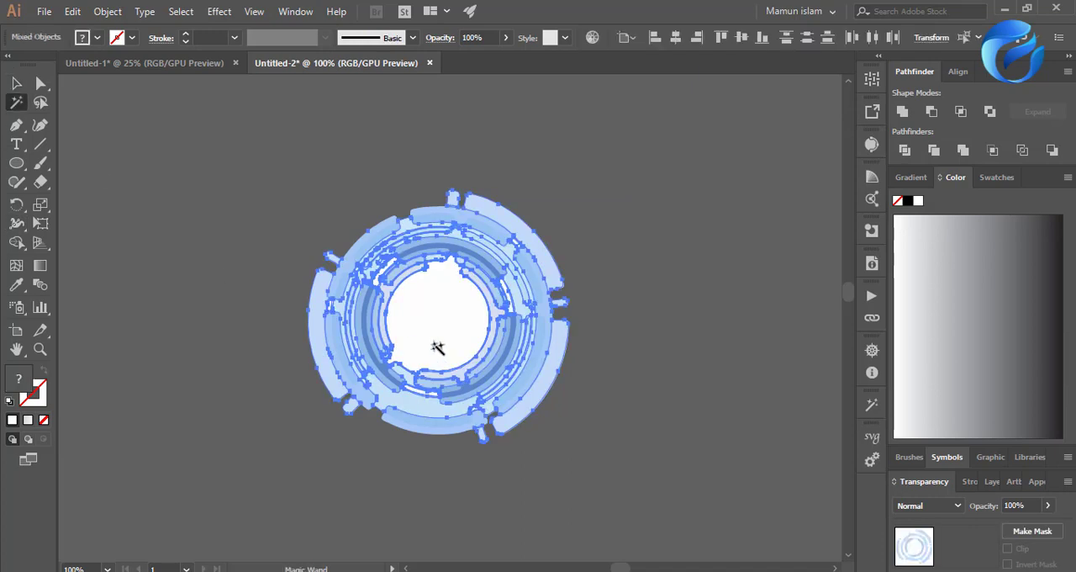
key(Delete)
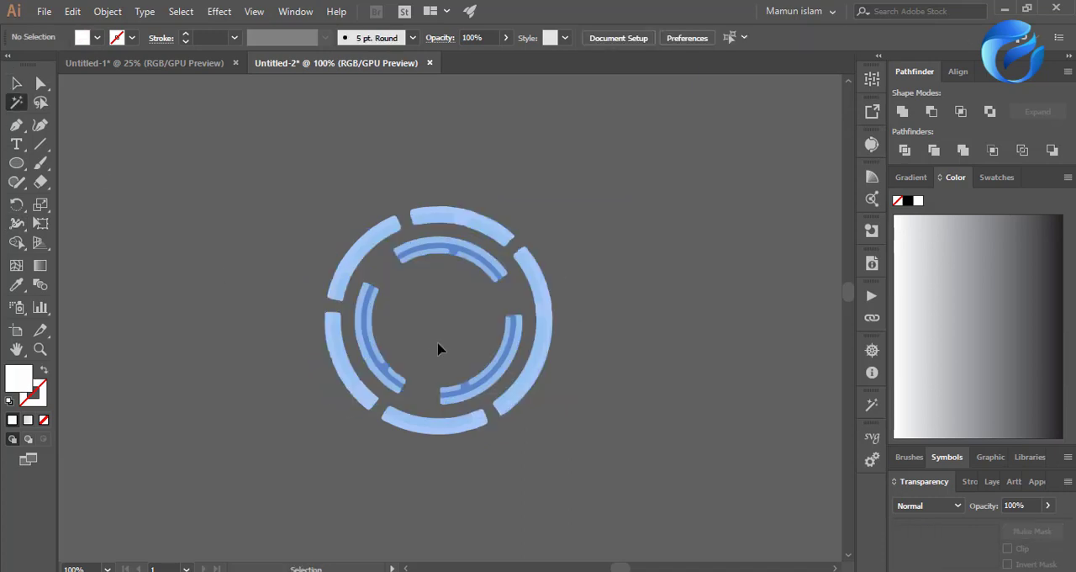
key(ctrl+z)
Delete the white centre shape from the light-blue ring.
click(17, 83)
click(141, 237)
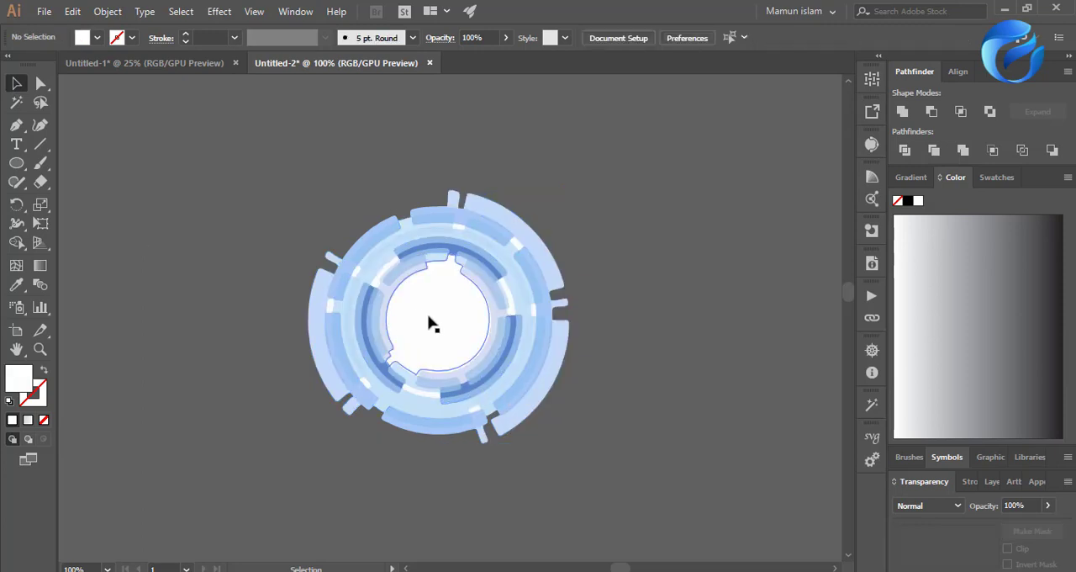
click(420, 312)
key(Delete)
Select all pieces of the light-blue ring and group them.
scroll(427, 360, down, 5)
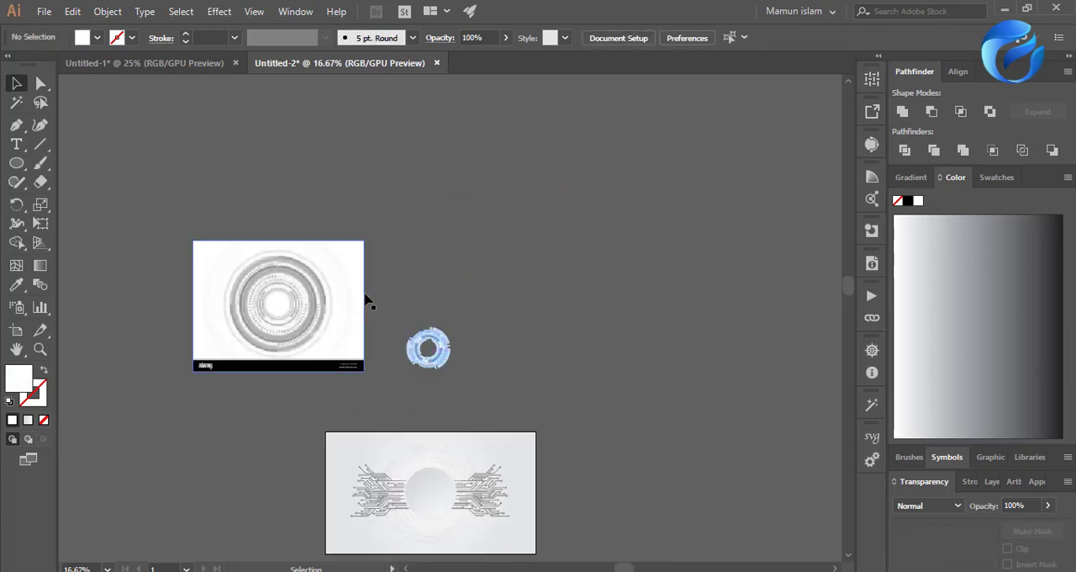
drag(397, 296, 478, 389)
scroll(478, 389, down, 3)
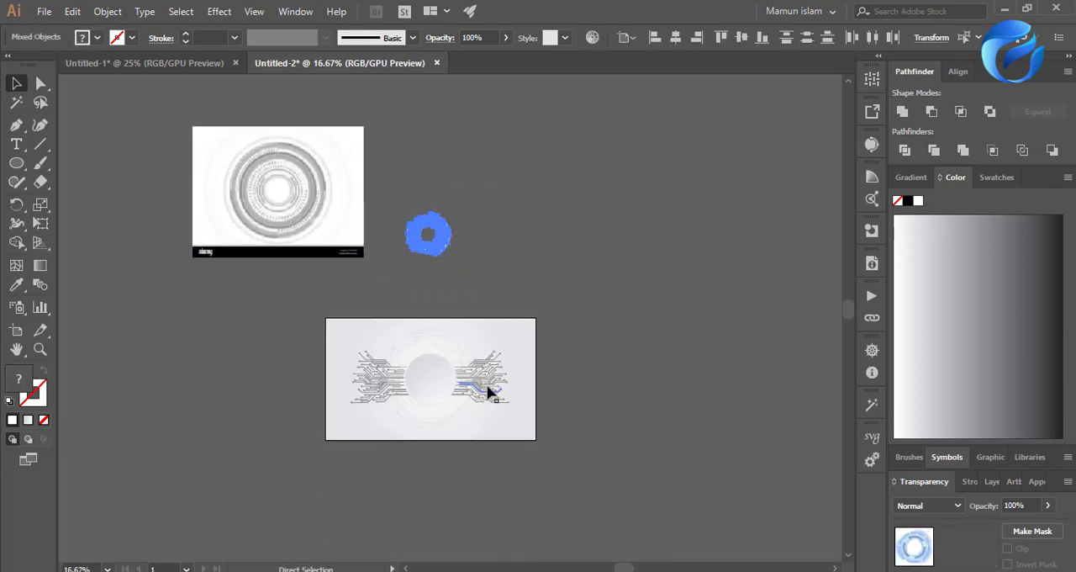
scroll(471, 370, down, 2)
scroll(443, 326, up, 1)
key(ctrl+g)
Move the ring group onto the artboard around the central disc and enlarge it to nearly the artboard's height.
scroll(441, 253, up, 2)
drag(456, 182, 445, 414)
scroll(446, 414, up, 1)
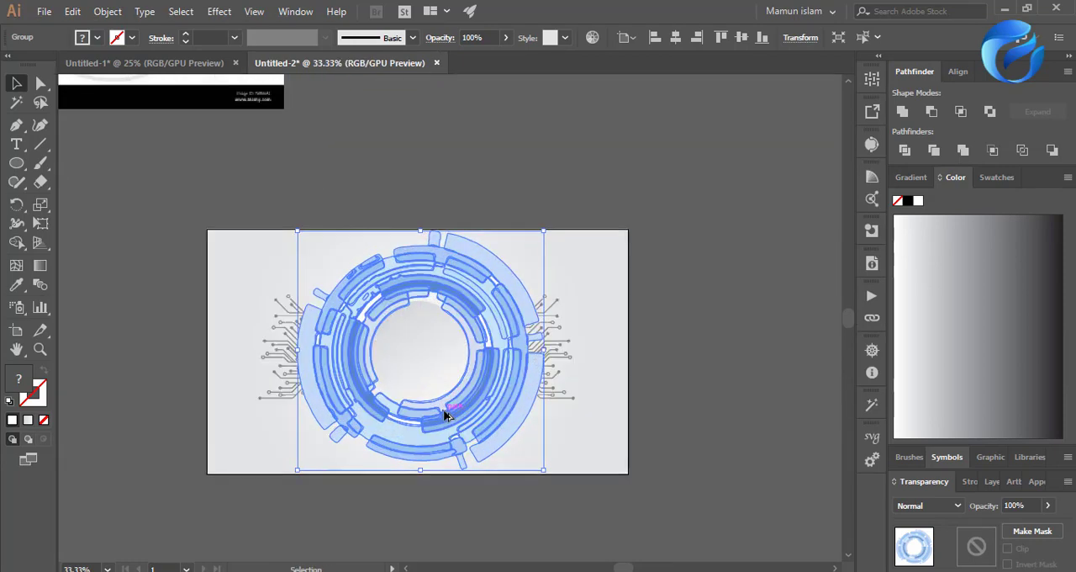
Arrange the light-blue ring behind the disc and circuit lines, in front of the background.
key(ctrl+shift+[)
drag(219, 178, 631, 468)
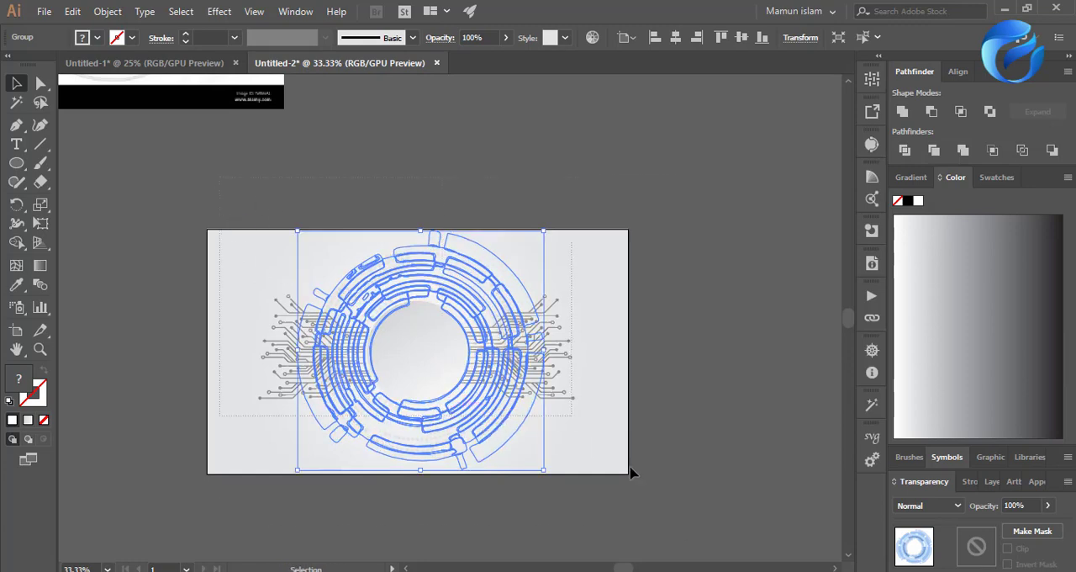
click(697, 453)
scroll(400, 454, up, 1)
Try a black fill on the ring and undo it, and set the ring's opacity to 10%.
click(421, 456)
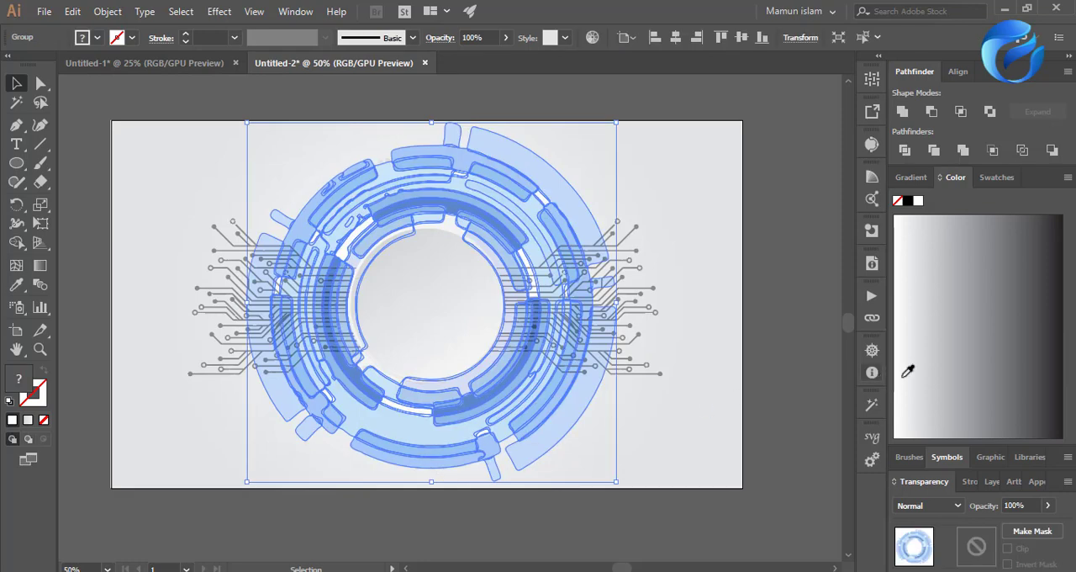
click(1051, 318)
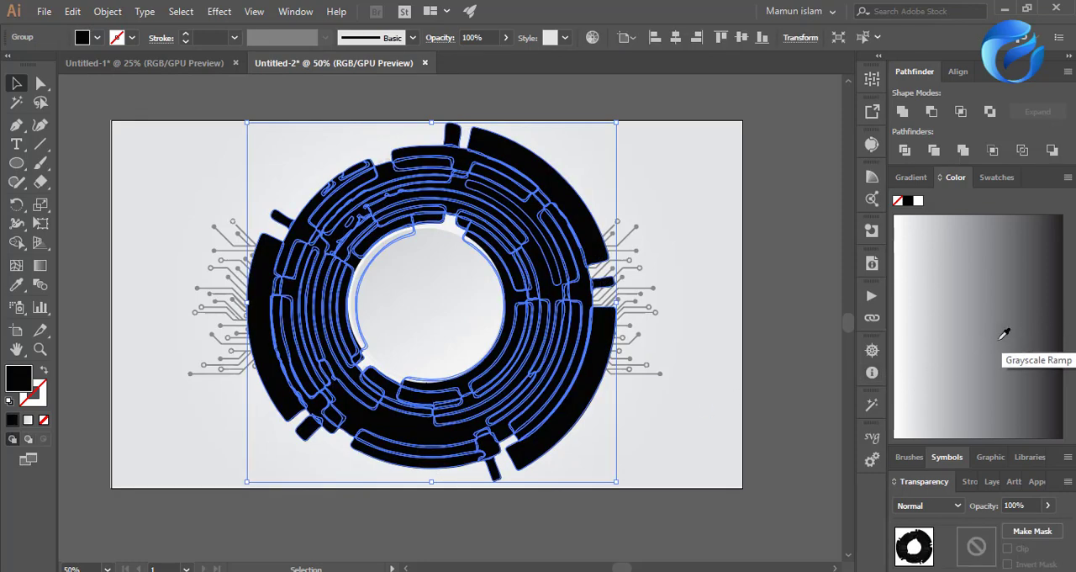
key(ctrl+z)
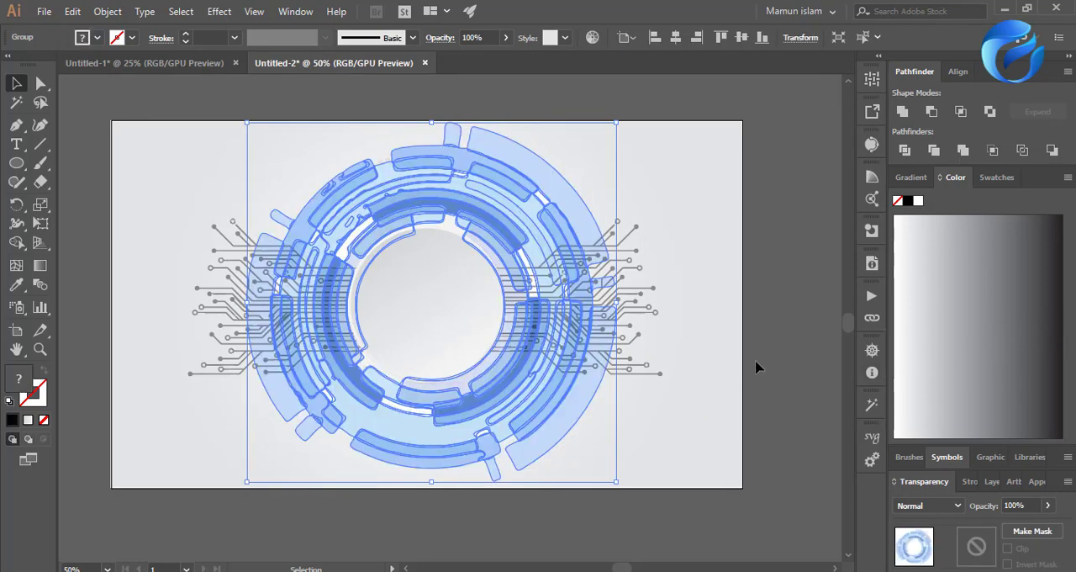
key(1)
click(742, 344)
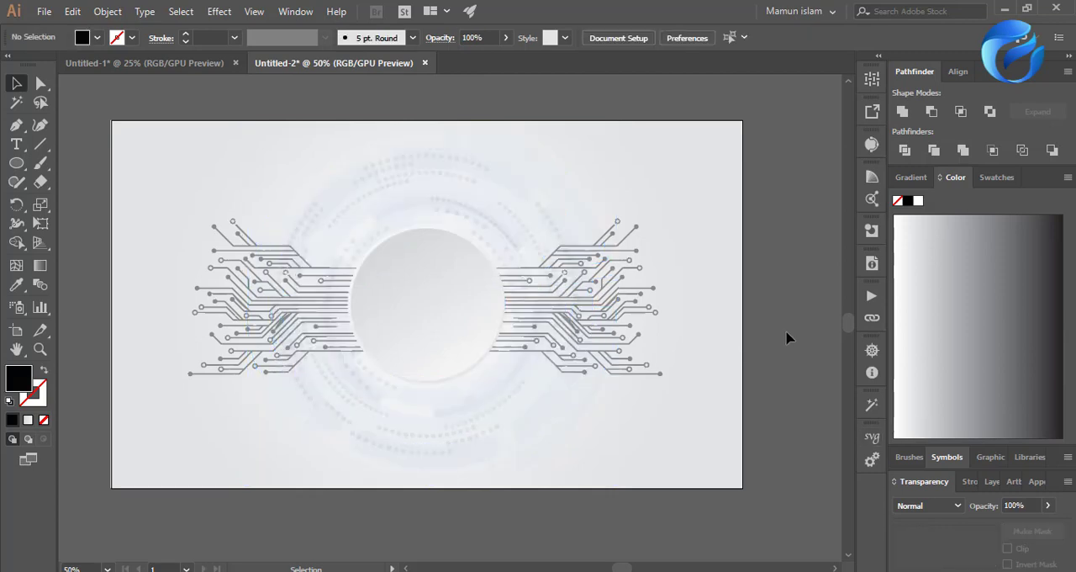
Set the light-blue ring's opacity to 26% and deselect it.
click(550, 427)
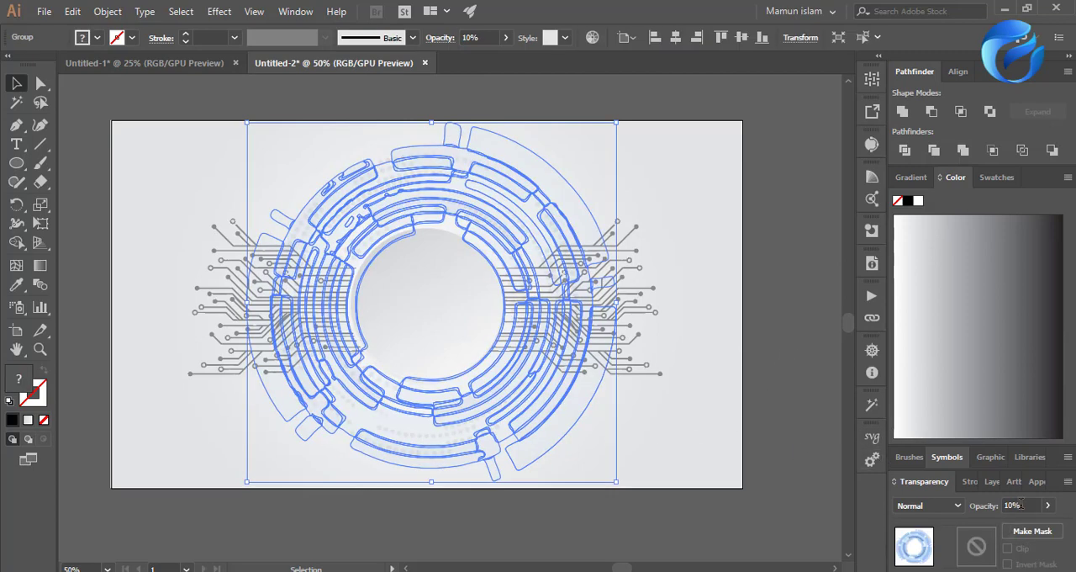
click(1021, 505)
scroll(1021, 503, up, 5)
click(847, 472)
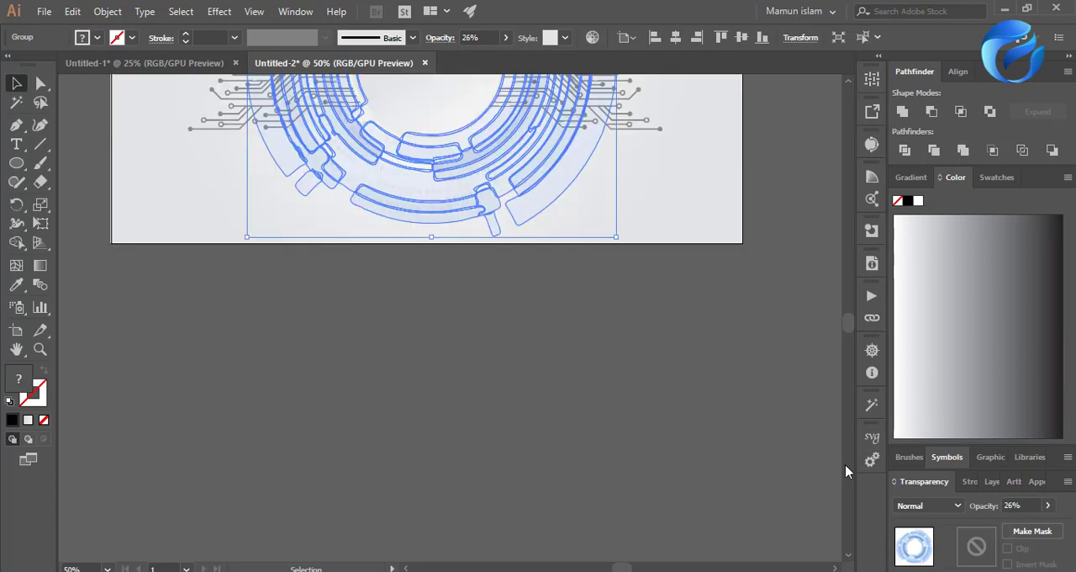
click(685, 433)
scroll(608, 440, up, 6)
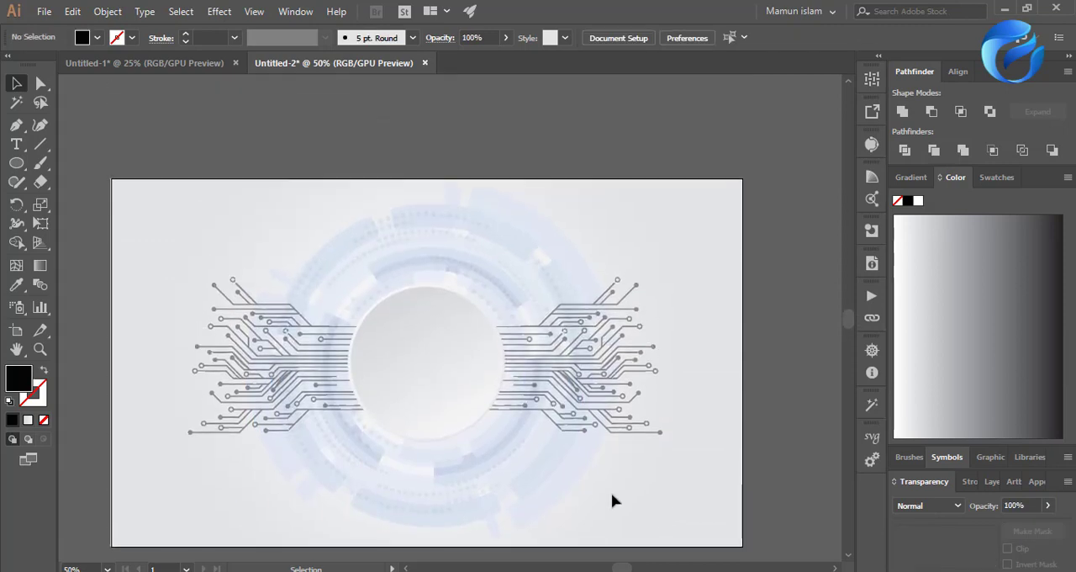
Try tracing the grey Alamy circle image with the default preset, and undo the trace.
scroll(612, 500, down, 2)
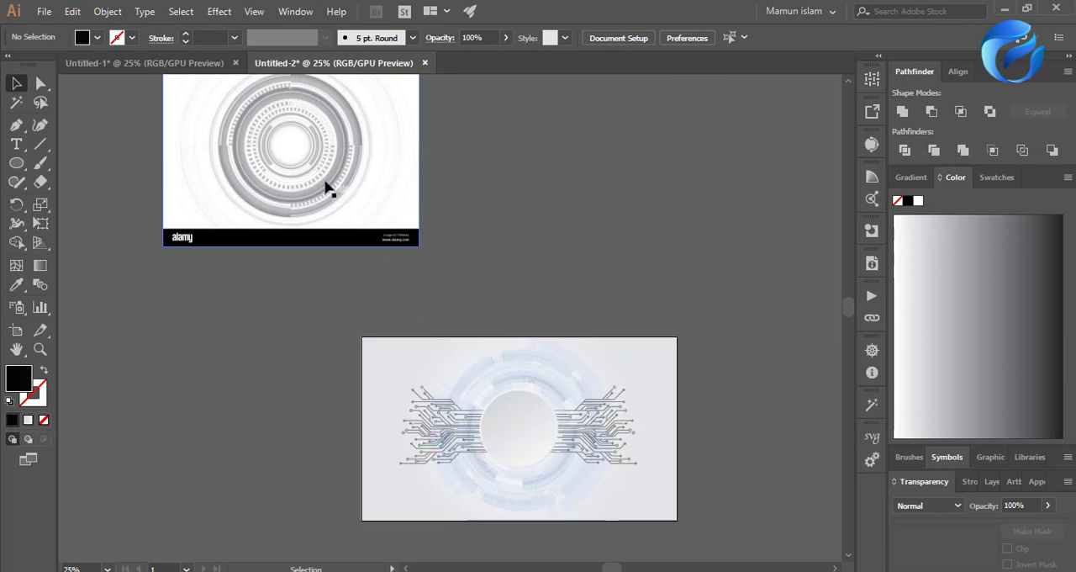
click(327, 187)
scroll(281, 211, up, 3)
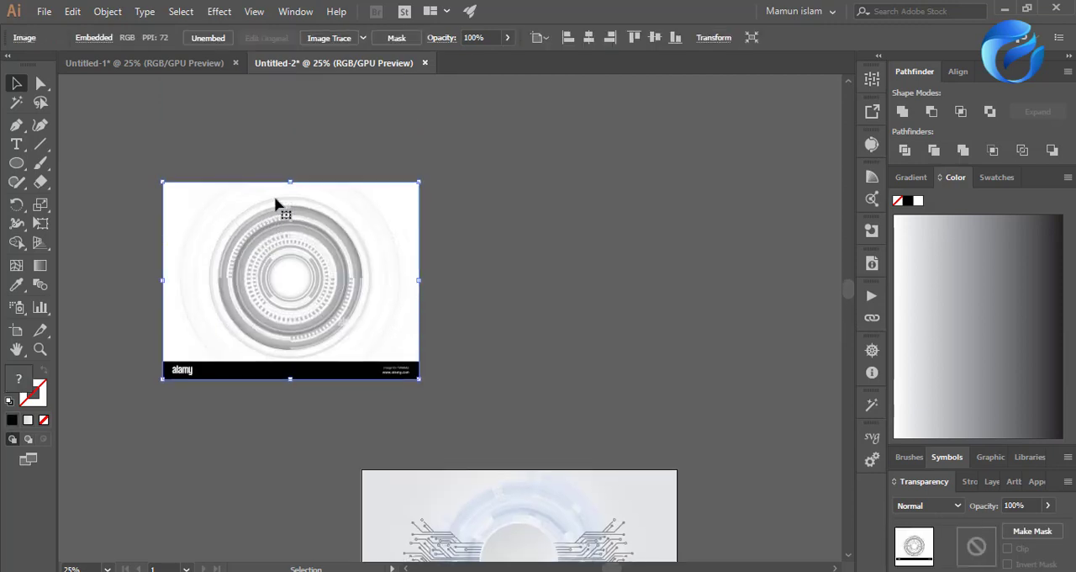
click(341, 41)
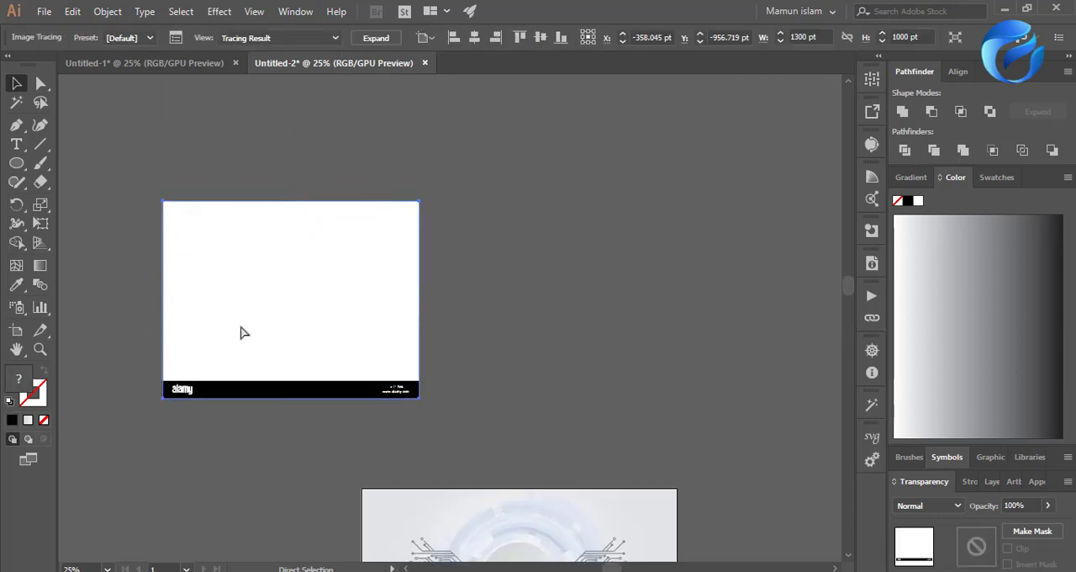
key(ctrl+z)
Trace the grey Alamy circle image with the Low Fidelity Photo preset.
scroll(211, 331, up, 2)
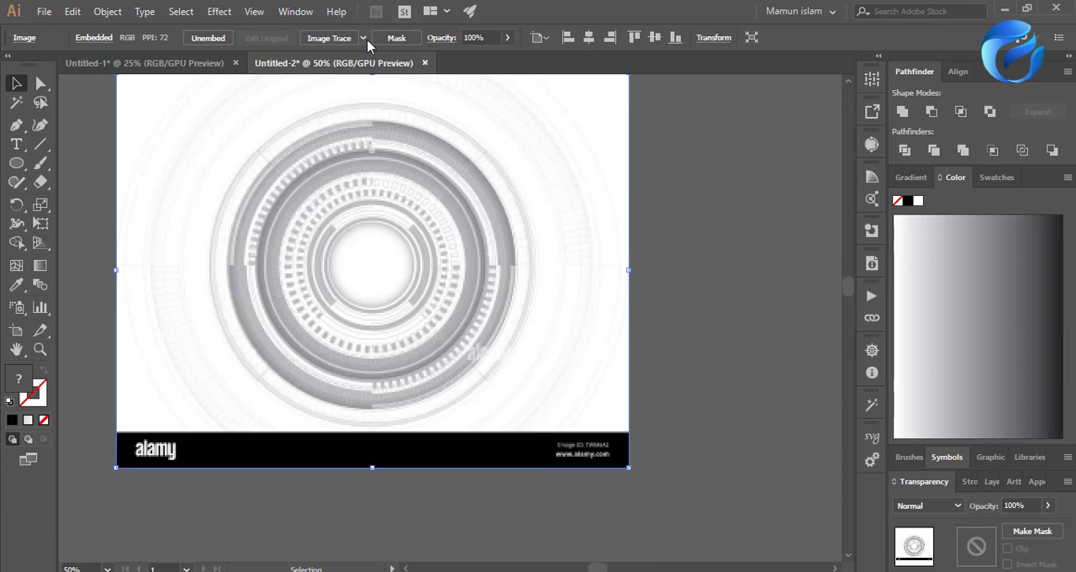
click(365, 39)
click(398, 113)
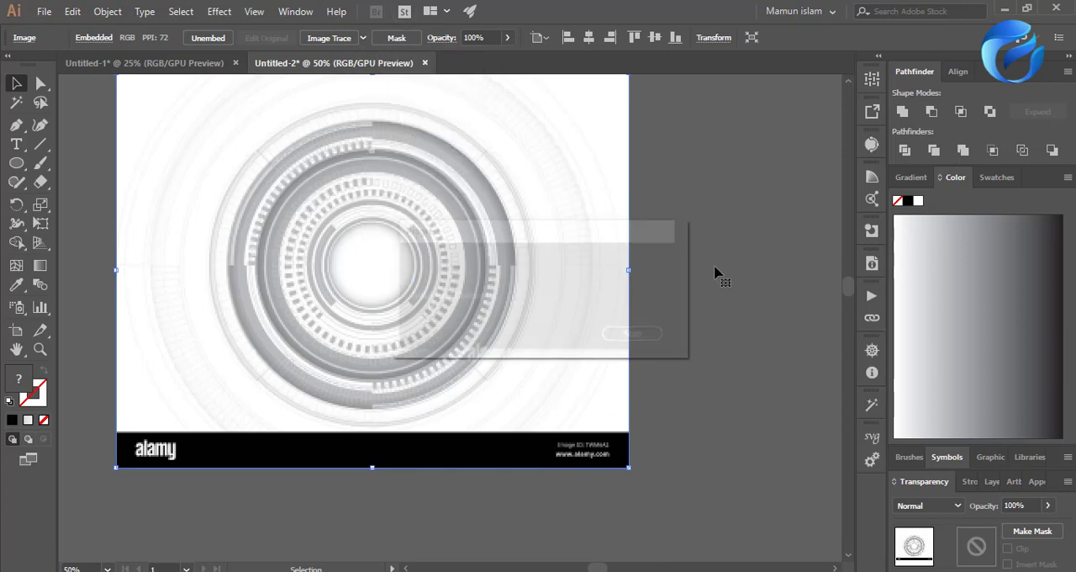
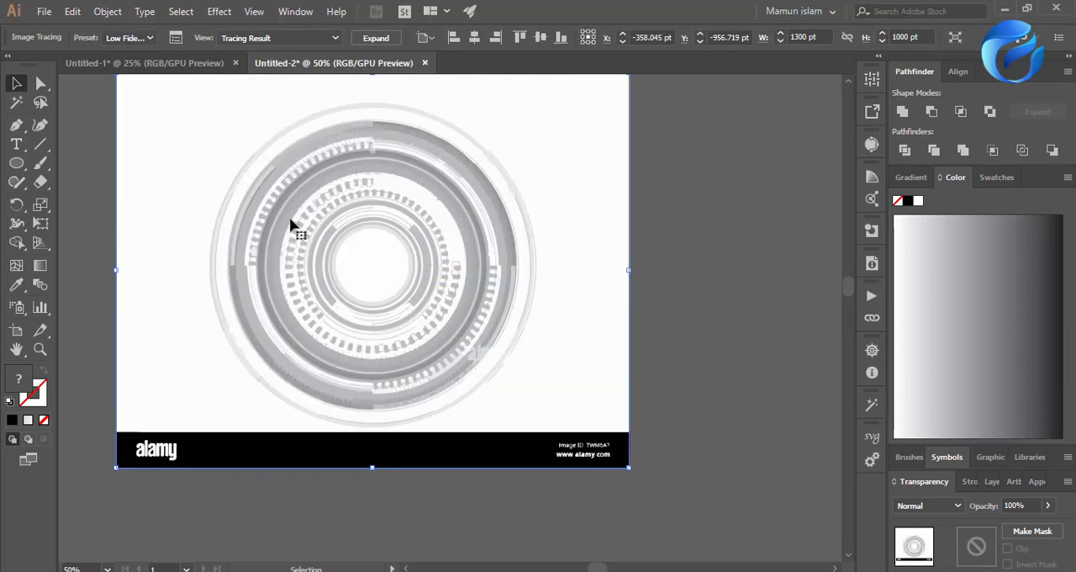
Expand the traced grey Alamy circle image and ungroup the resulting artwork.
click(392, 40)
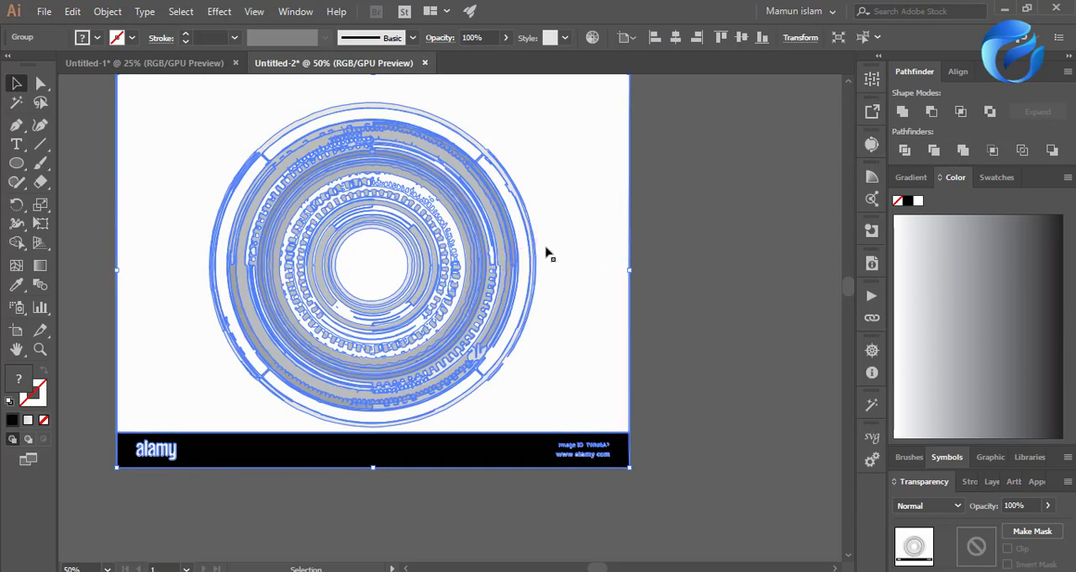
right_click(506, 209)
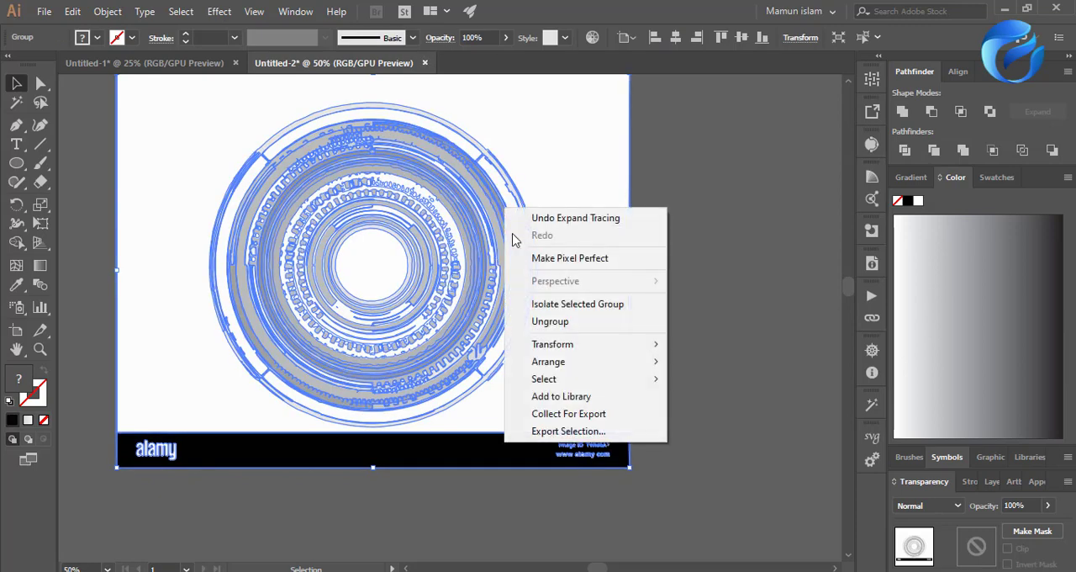
click(903, 152)
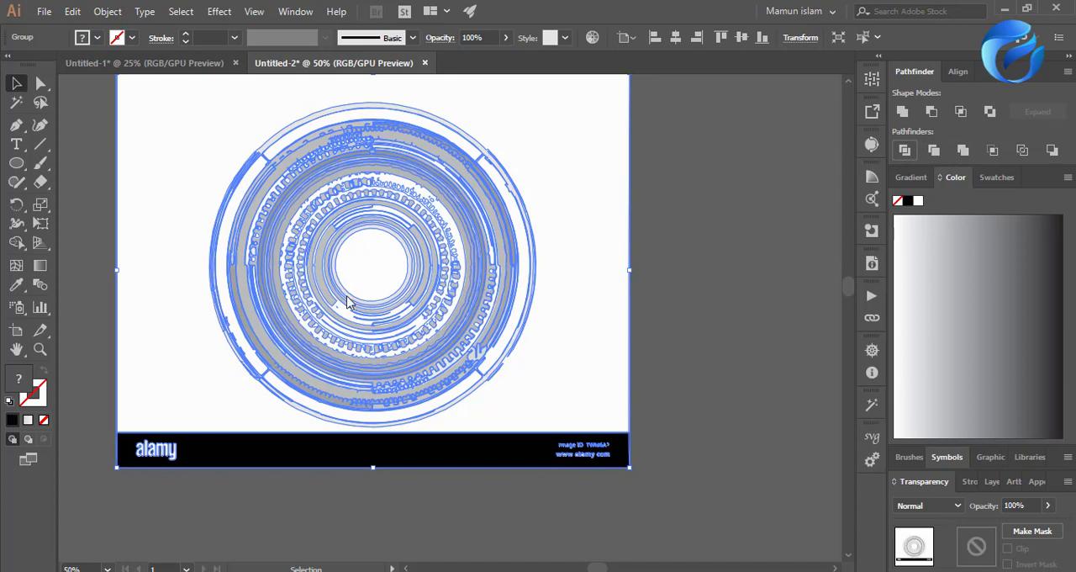
right_click(593, 425)
click(504, 310)
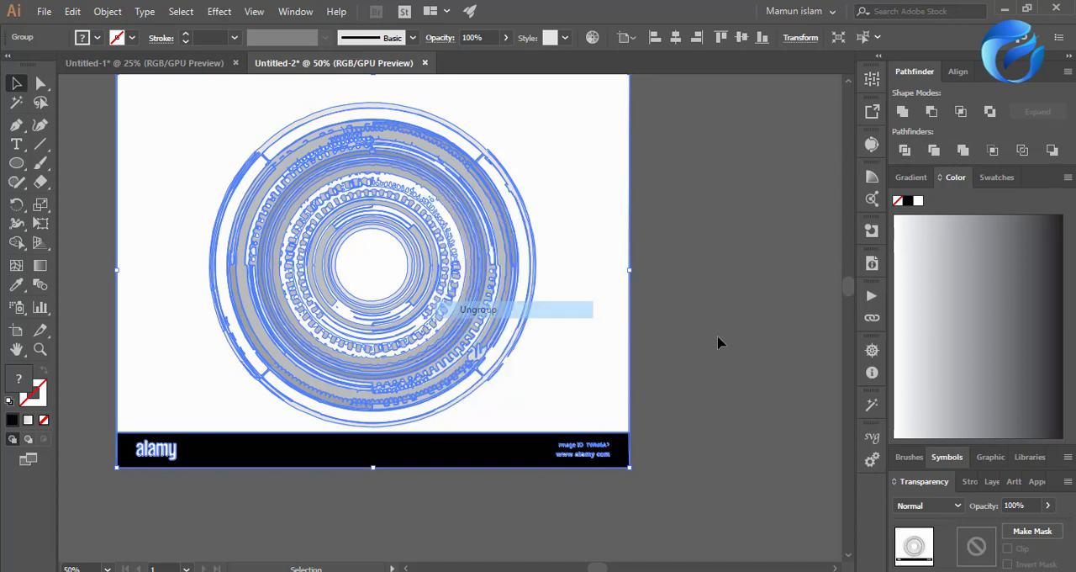
click(717, 338)
Delete the white background, the black Alamy banner with its lettering, and the lower white arc of the circle's outer ring.
click(616, 324)
key(Delete)
drag(723, 407, 497, 483)
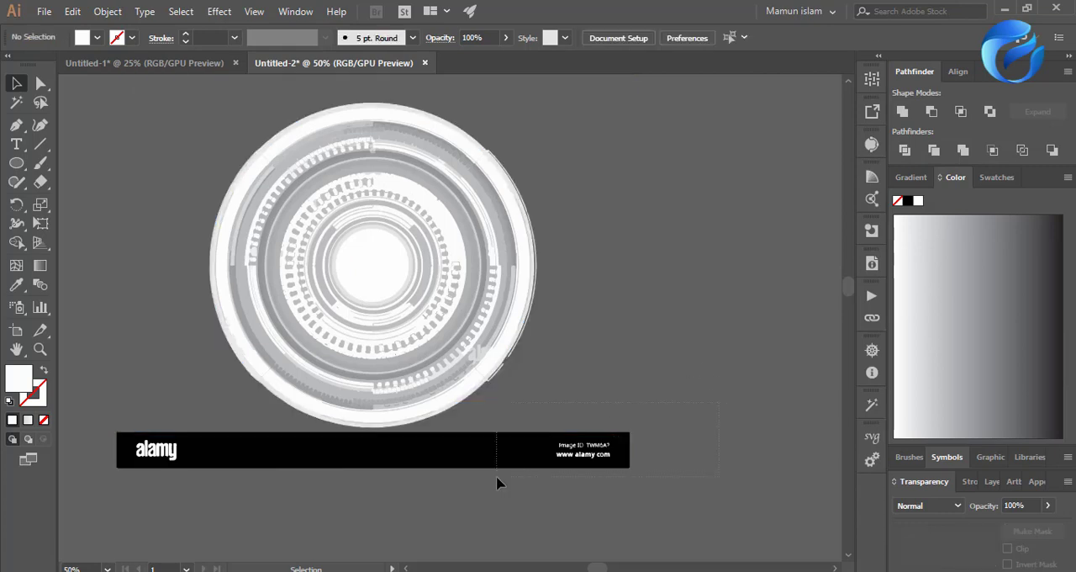
key(Delete)
click(199, 430)
key(Delete)
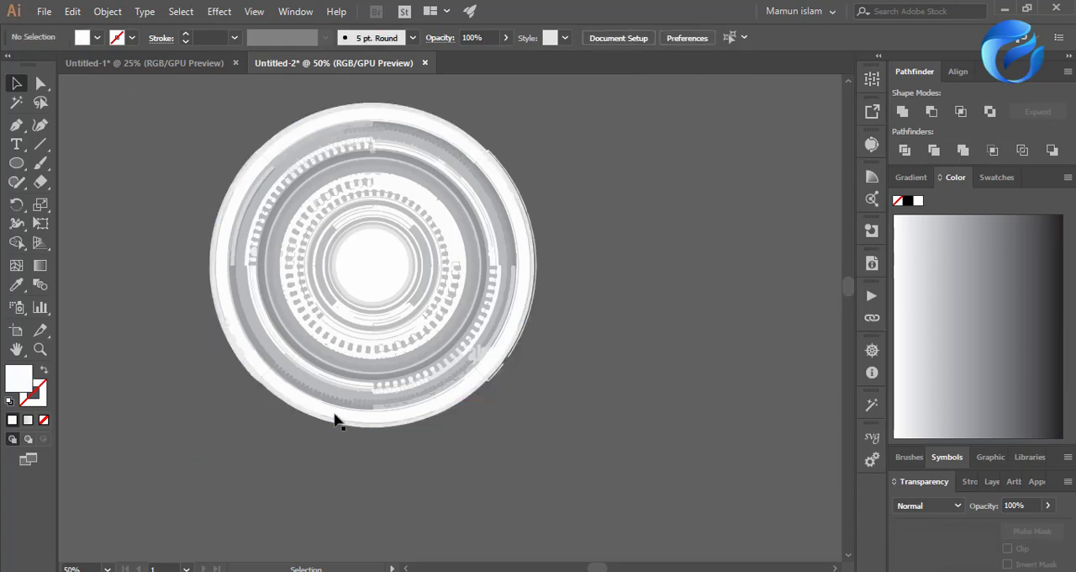
click(338, 421)
key(Delete)
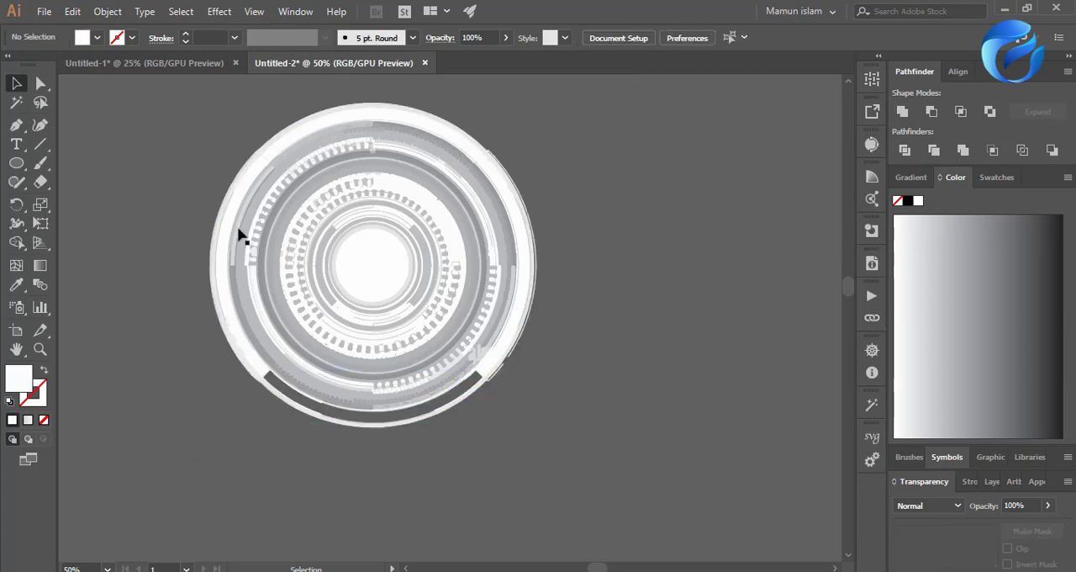
Group all remaining parts of the traced circle.
key(ctrl+a)
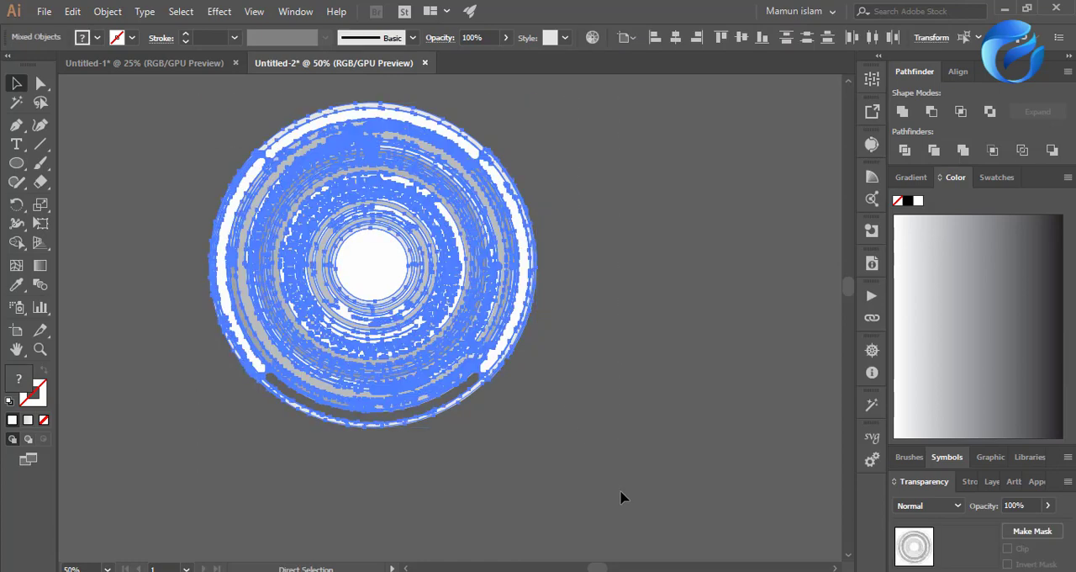
key(ctrl+g)
click(613, 421)
Remove the light-blue technology ring behind the disc from the artboard.
scroll(298, 320, down, 3)
scroll(336, 336, down, 2)
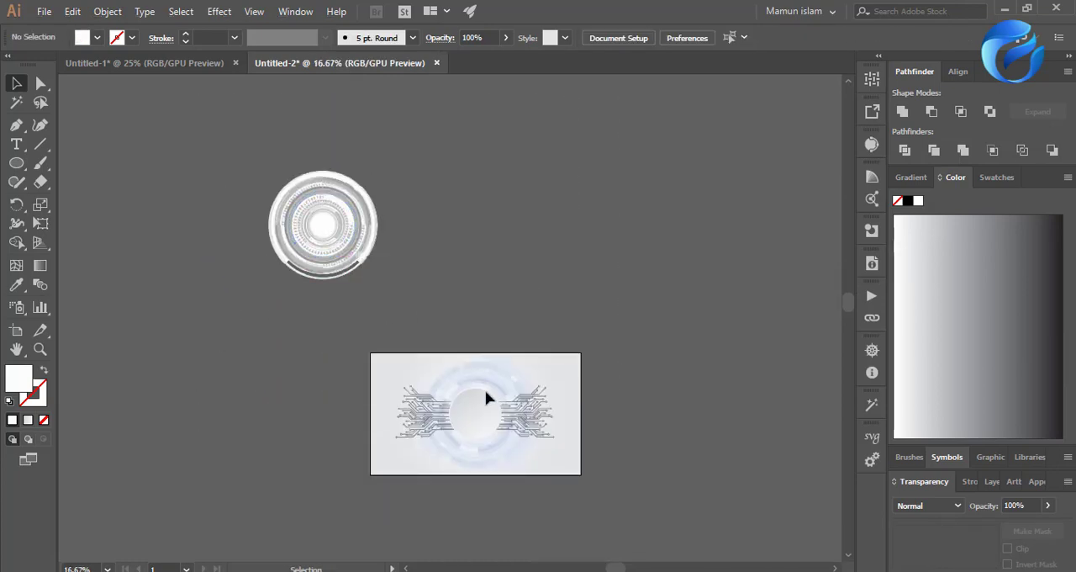
scroll(499, 440, up, 1)
click(423, 353)
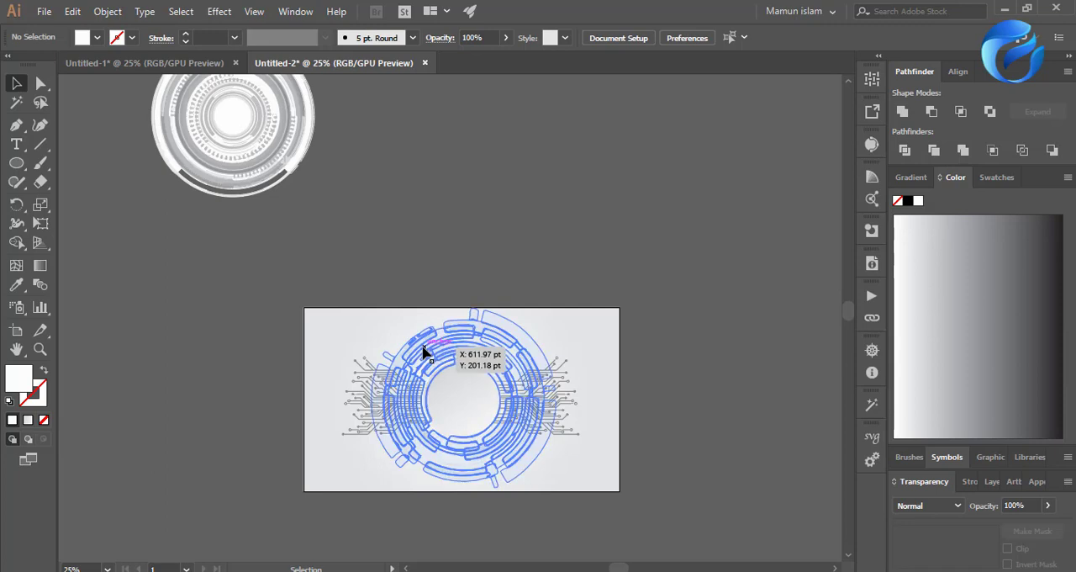
click(421, 348)
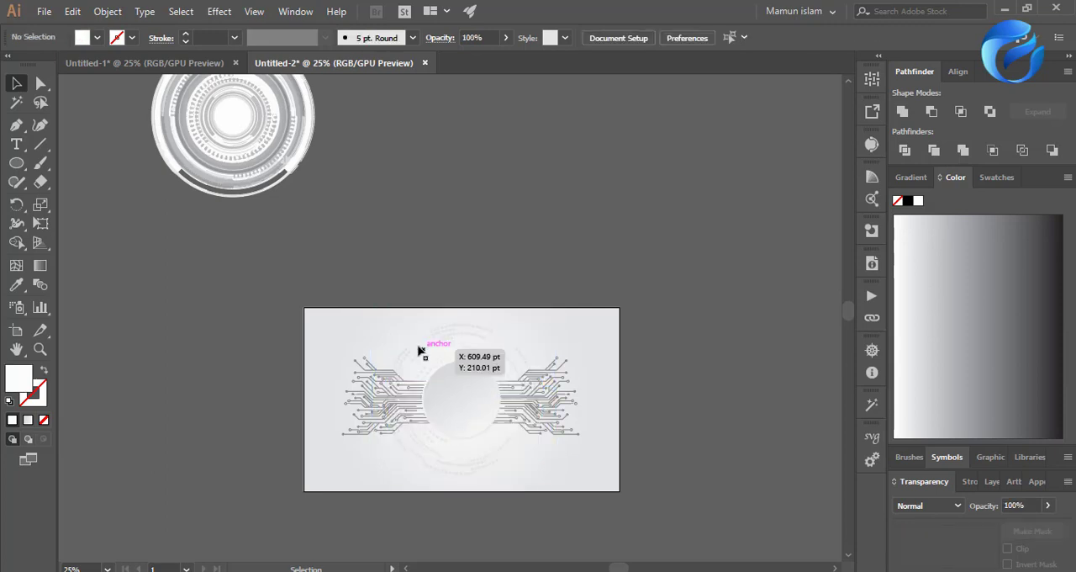
Centre the grouped traced circle horizontally and vertically on the artboard.
click(252, 180)
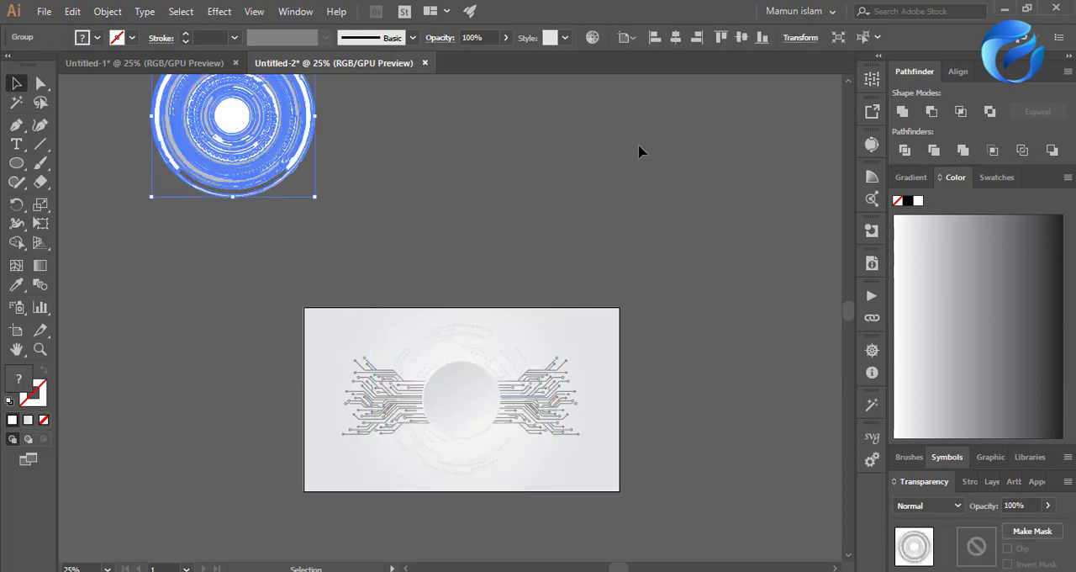
click(675, 37)
click(741, 37)
click(664, 376)
Fade the traced technology circle to a faint tint behind the disc and circuit lines, and deselect it.
scroll(493, 518, up, 1)
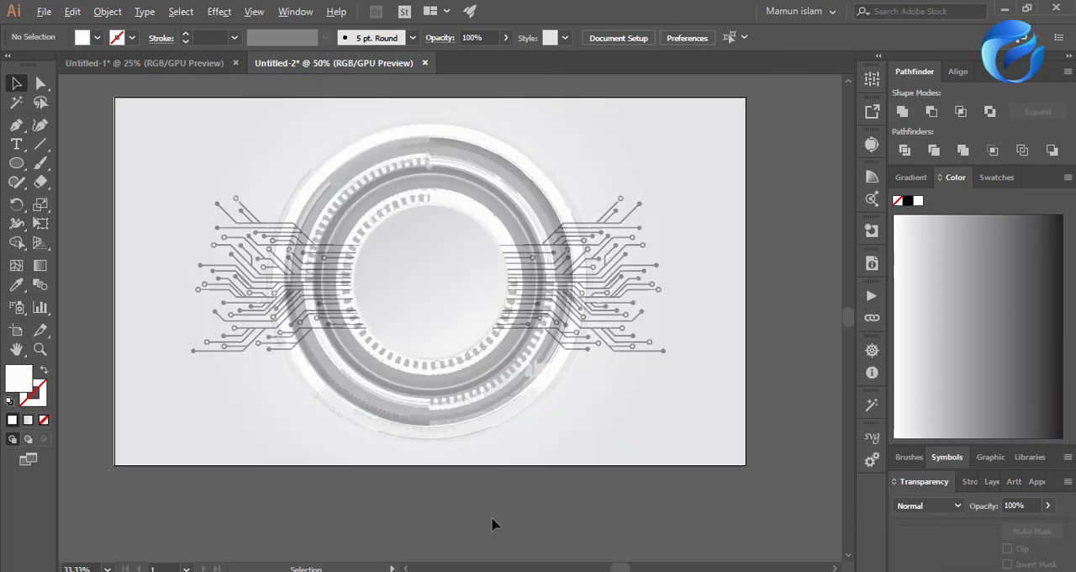
click(475, 414)
click(475, 414)
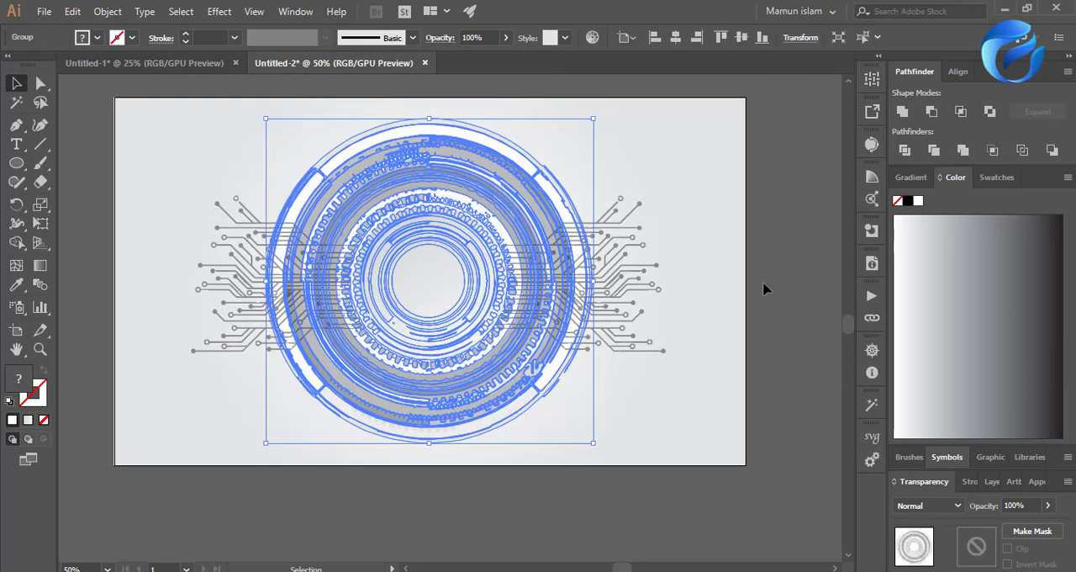
click(680, 486)
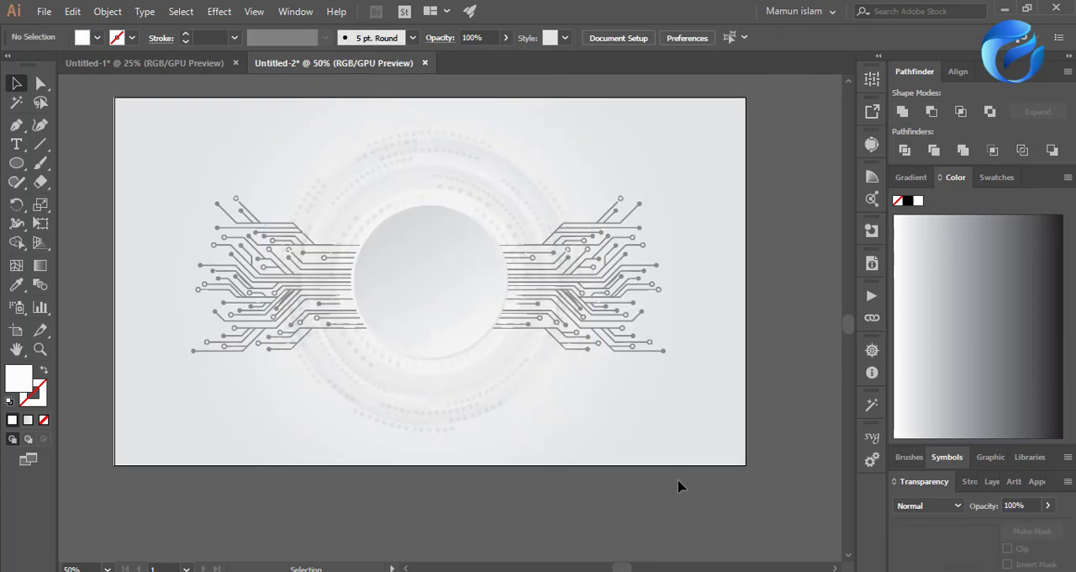
scroll(581, 443, down, 1)
scroll(601, 447, up, 1)
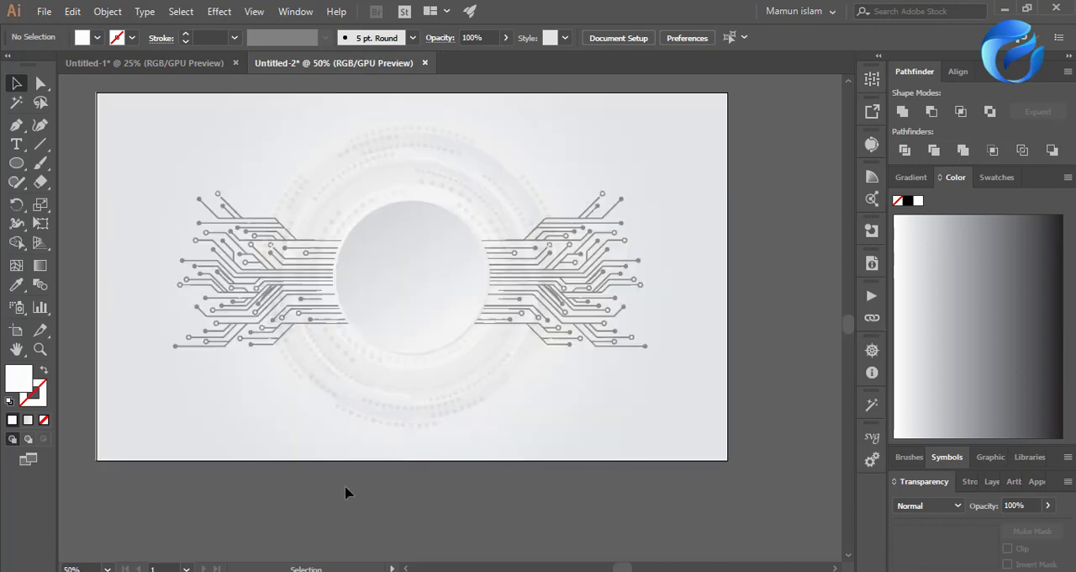
Try placing the GFD-Academy-Icon-jpg logo from the My Parsonal folder on the disc, and delete it.
key(super+e)
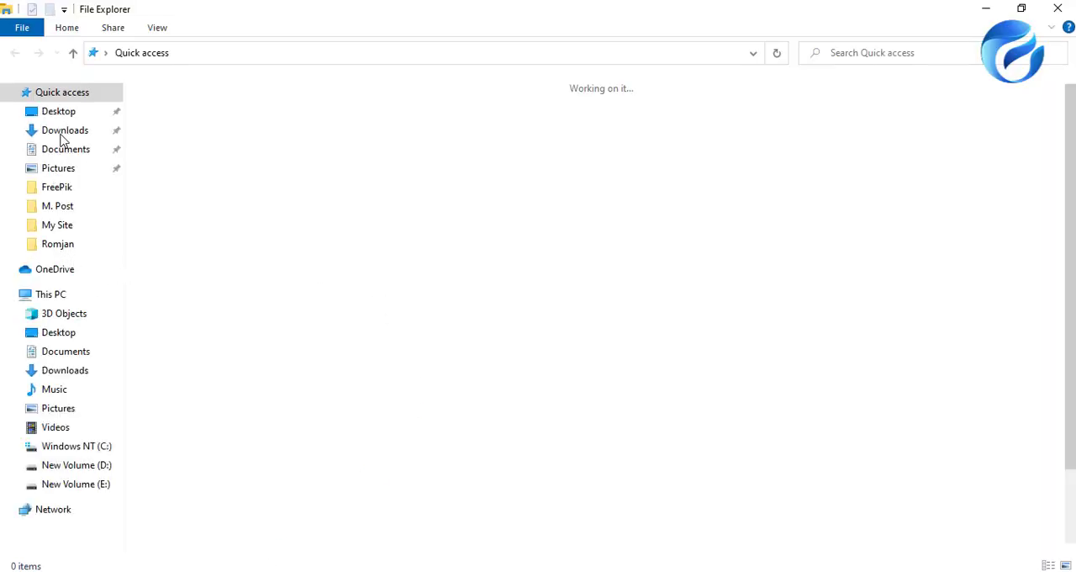
click(84, 467)
double_click(179, 149)
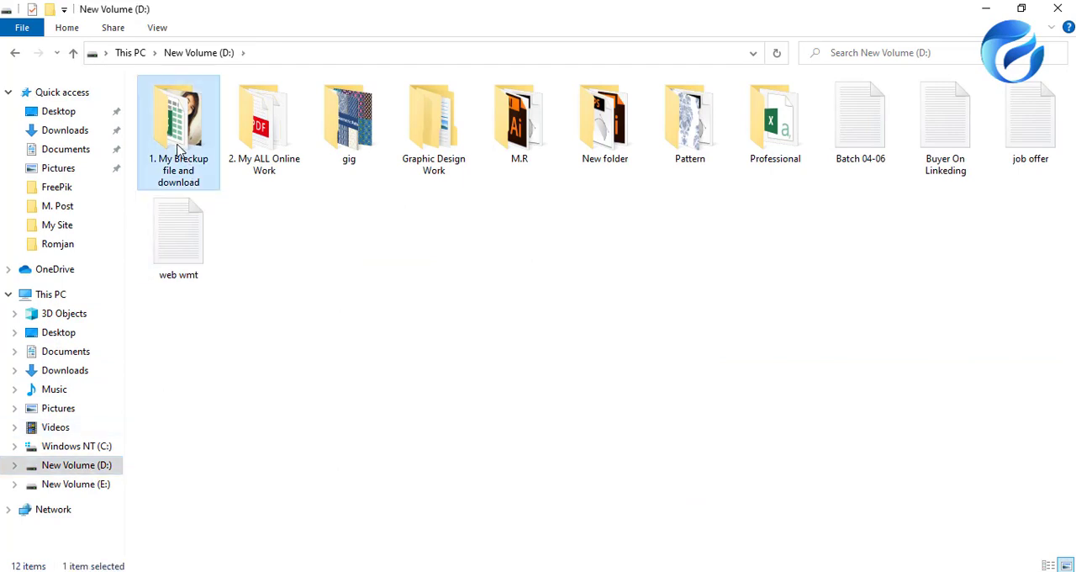
click(227, 131)
double_click(200, 124)
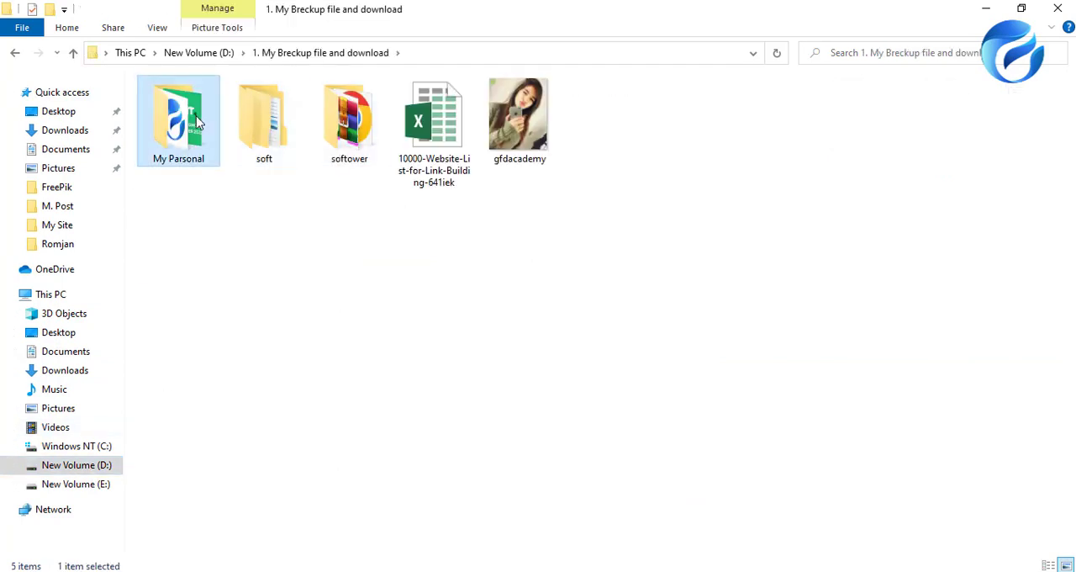
click(260, 233)
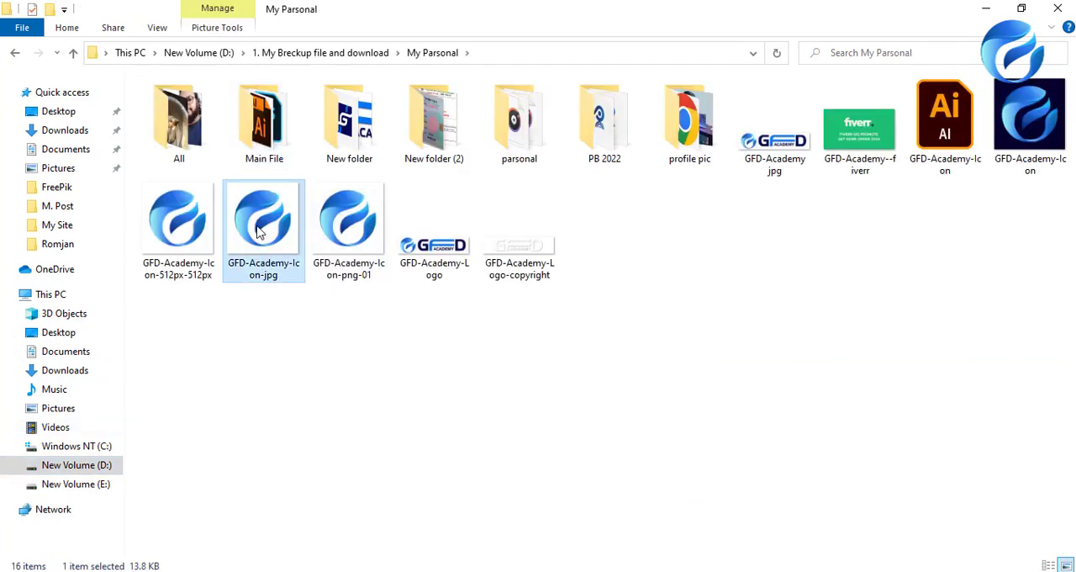
drag(260, 233, 412, 318)
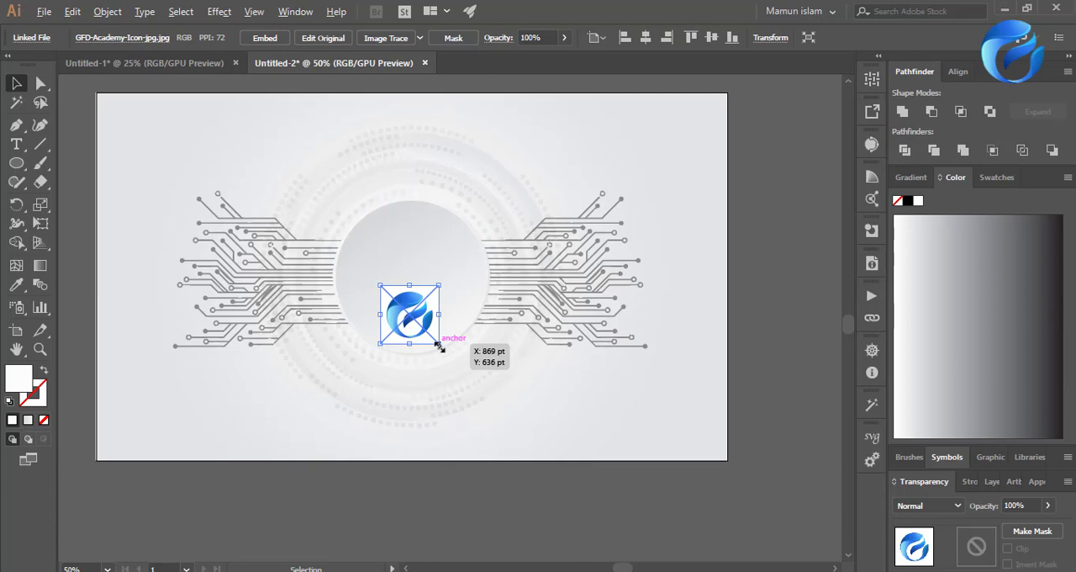
key(Delete)
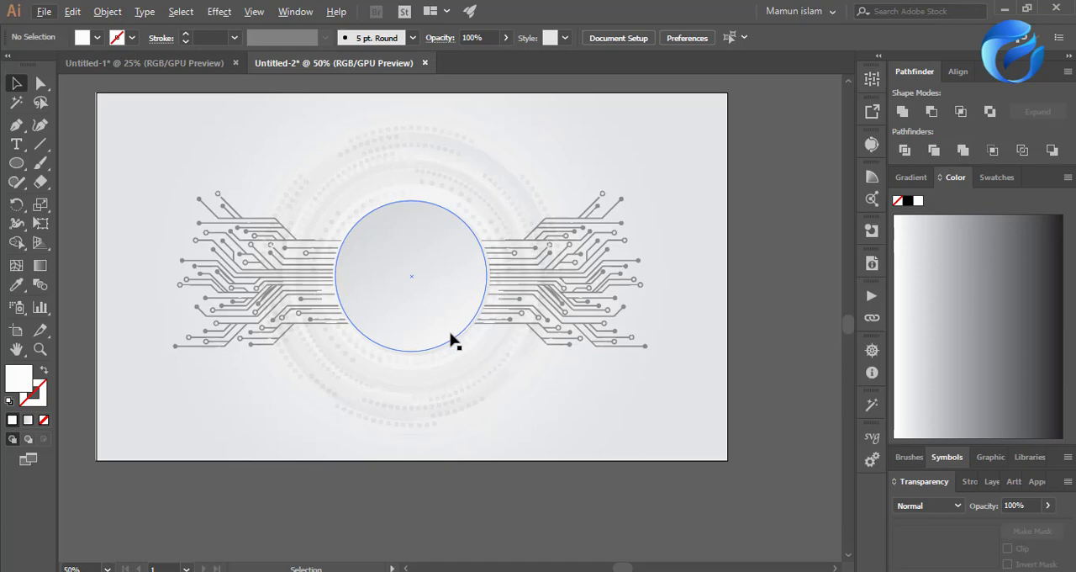
scroll(446, 378, up, 3)
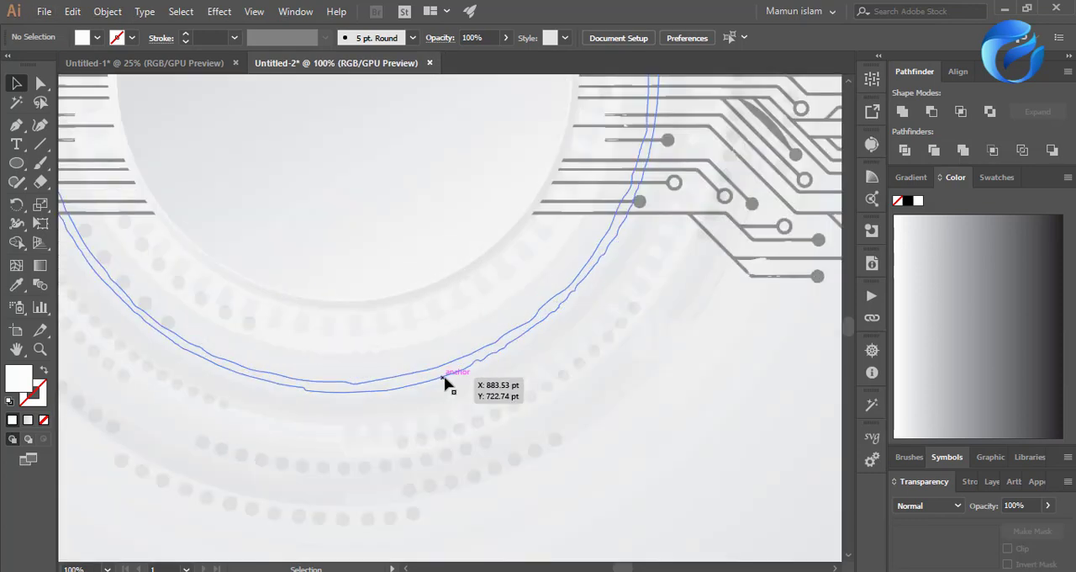
scroll(454, 395, up, 3)
click(471, 387)
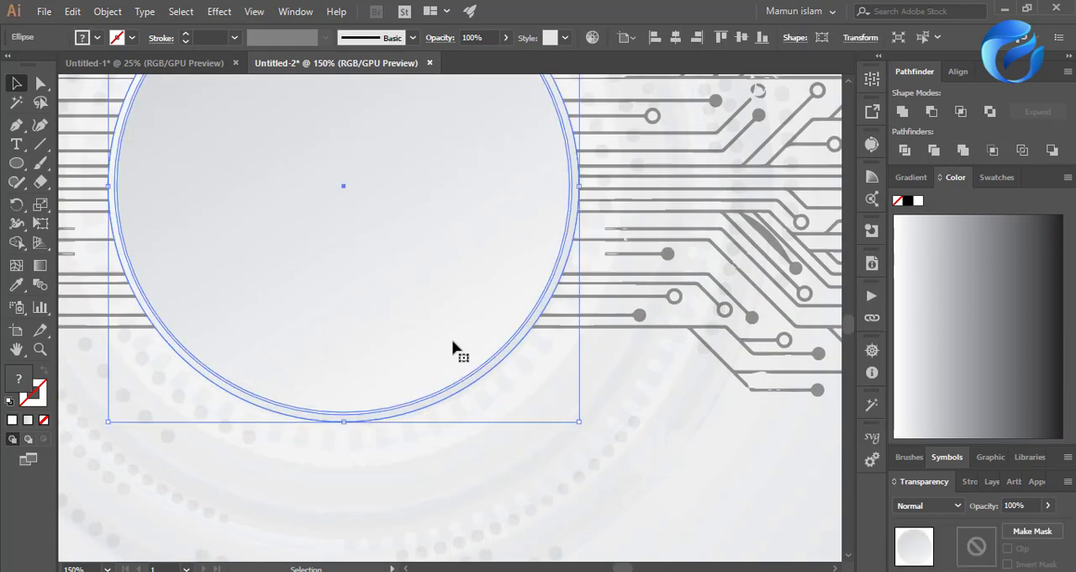
right_click(452, 346)
click(502, 221)
key(ctrl+a)
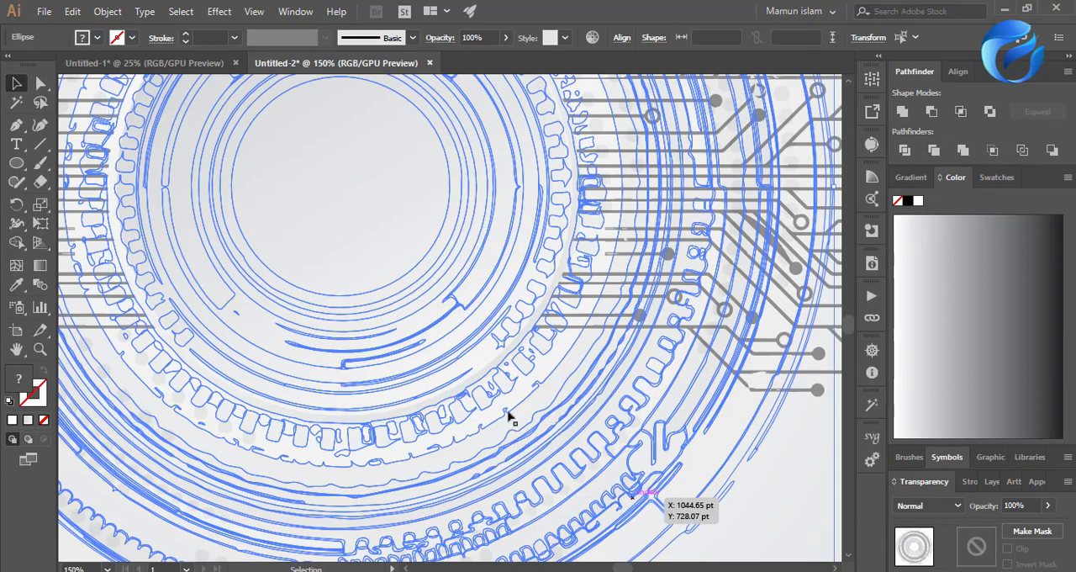
key(ctrl+0)
click(518, 441)
scroll(519, 441, up, 2)
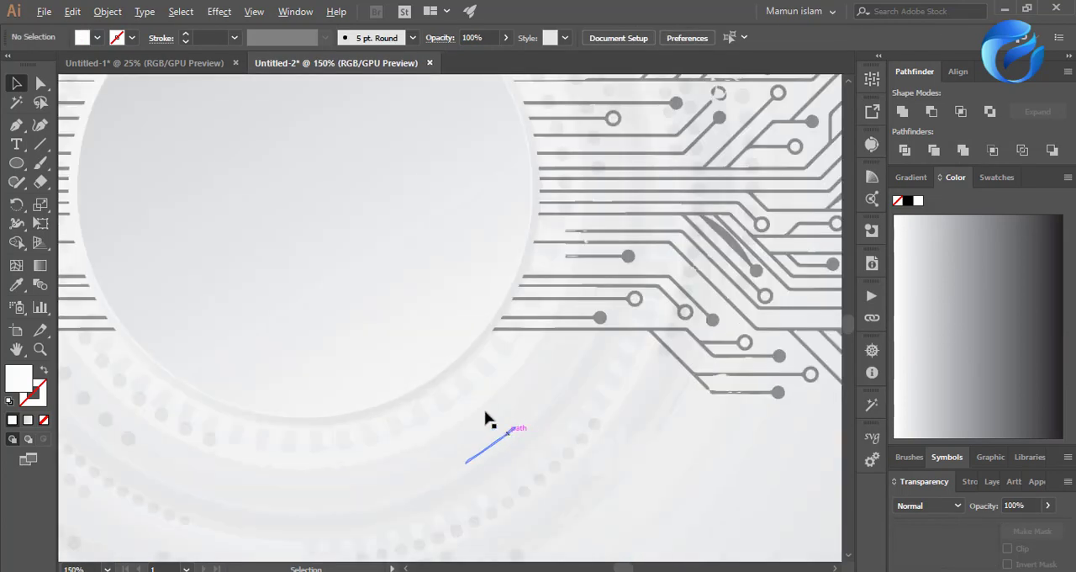
Open the Drop Shadow effect of the disc's outer ellipse for editing, with the preview turned on.
click(475, 364)
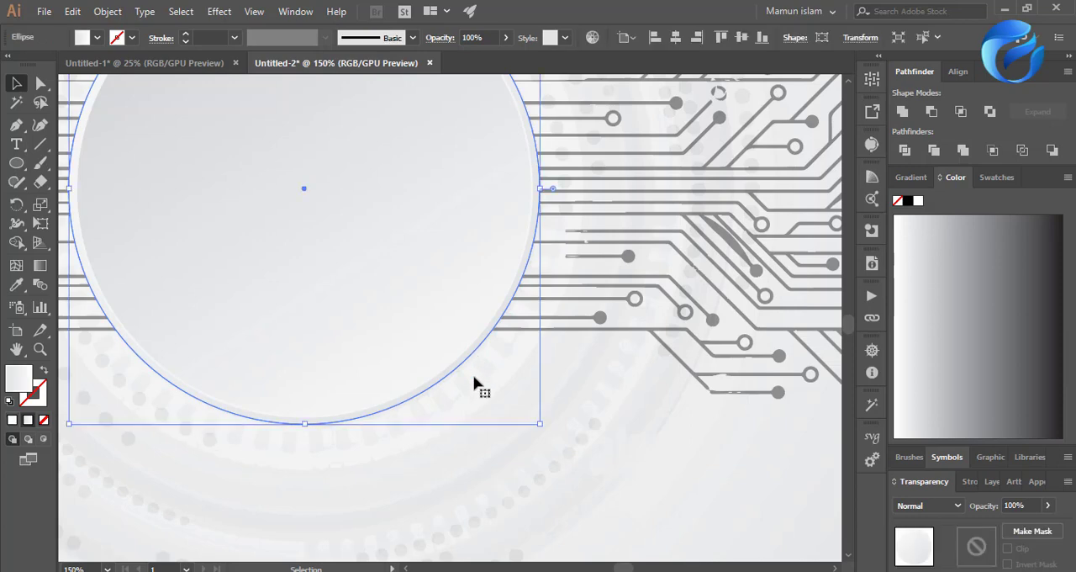
click(1014, 481)
click(1033, 476)
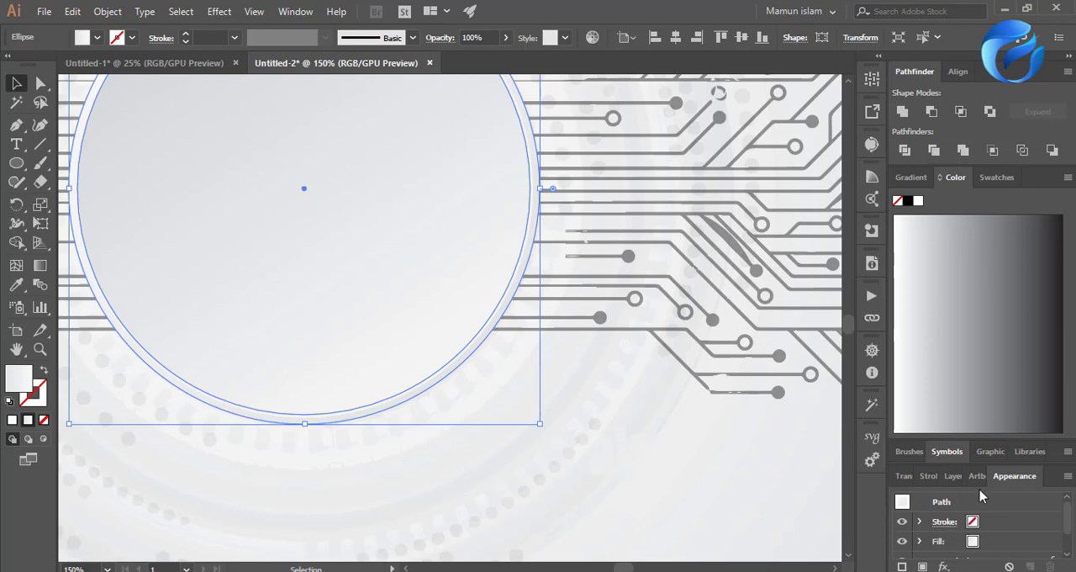
scroll(944, 538, down, 2)
click(949, 530)
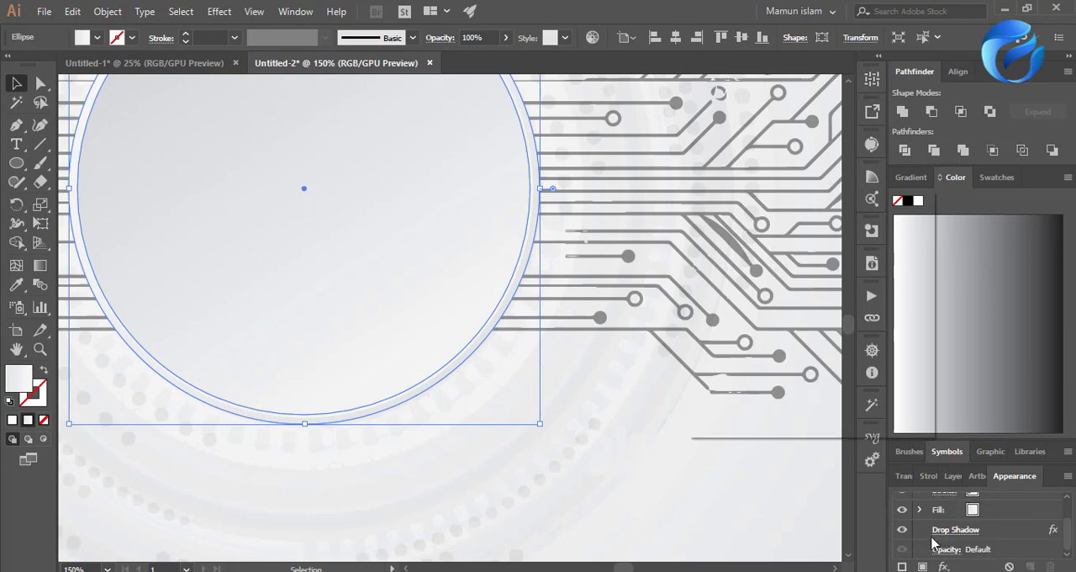
click(710, 397)
Set the outer ellipse's drop shadow to 55% opacity and 20 pt blur, apply it and deselect the ellipse.
click(781, 264)
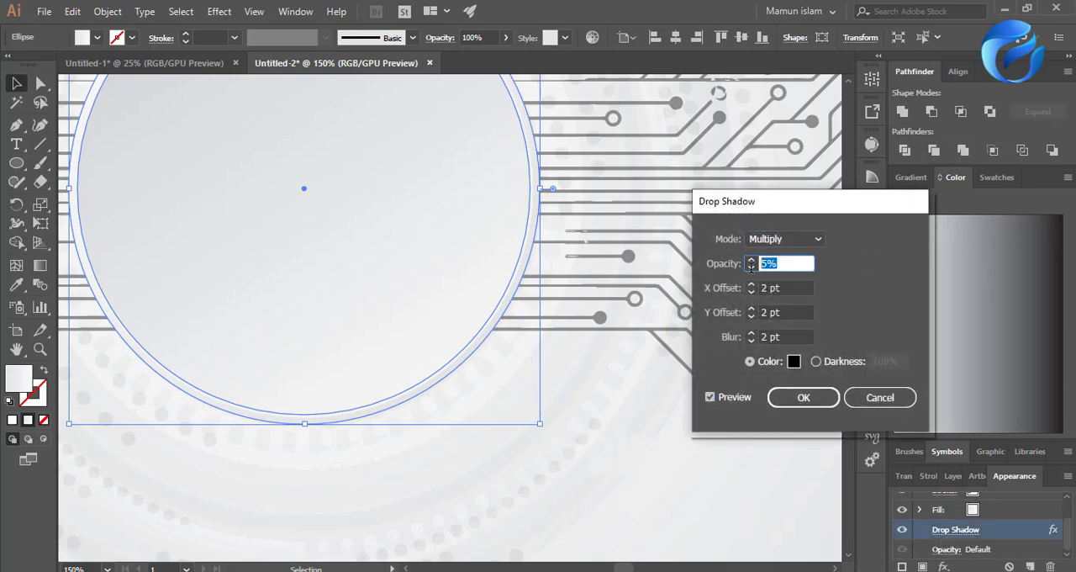
text(75)
click(779, 337)
key(shift+Up)
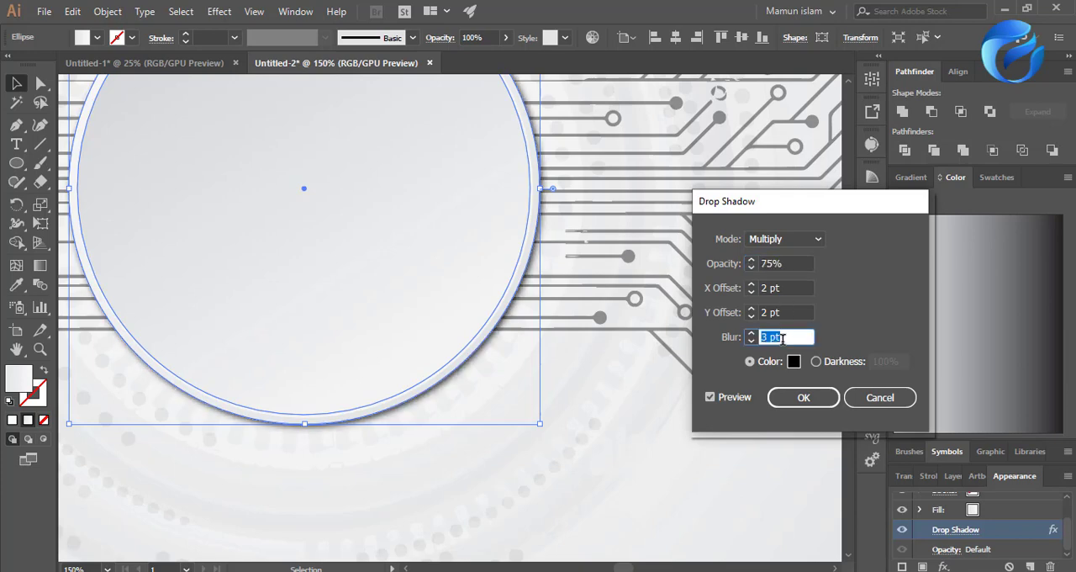
key(shift+Up)
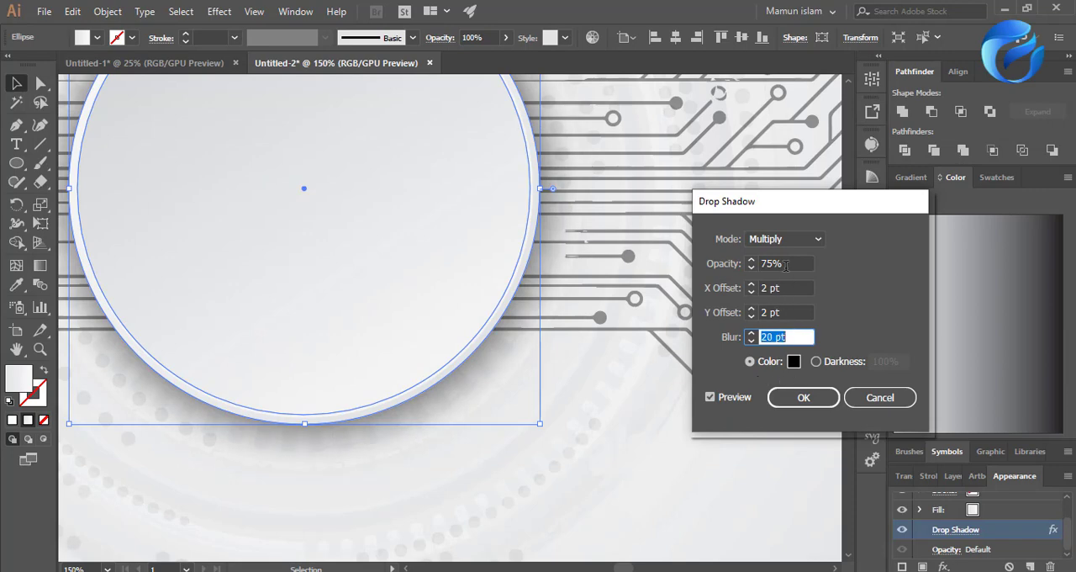
click(753, 263)
text(55)
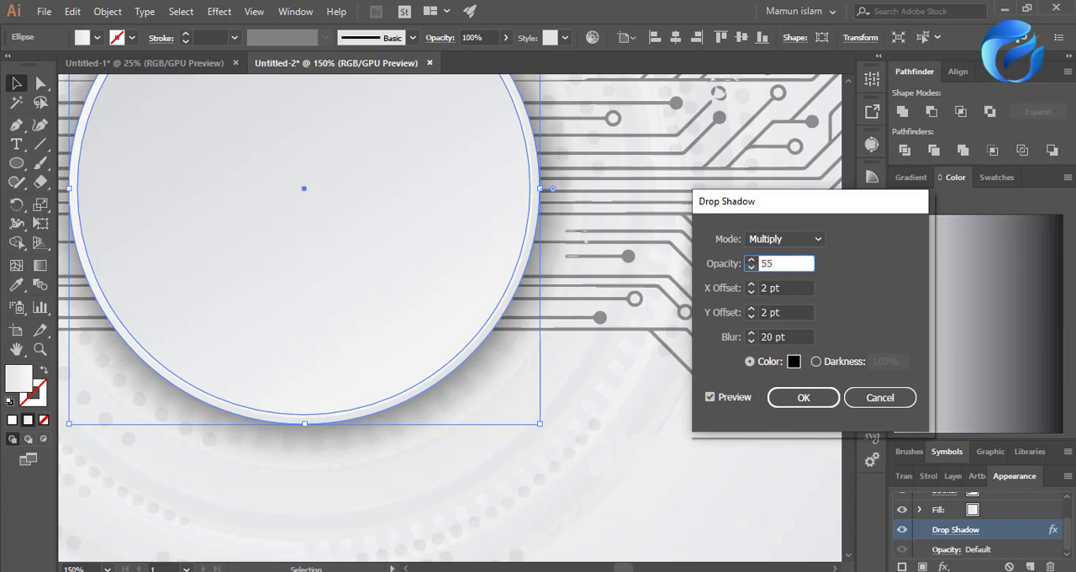
click(775, 312)
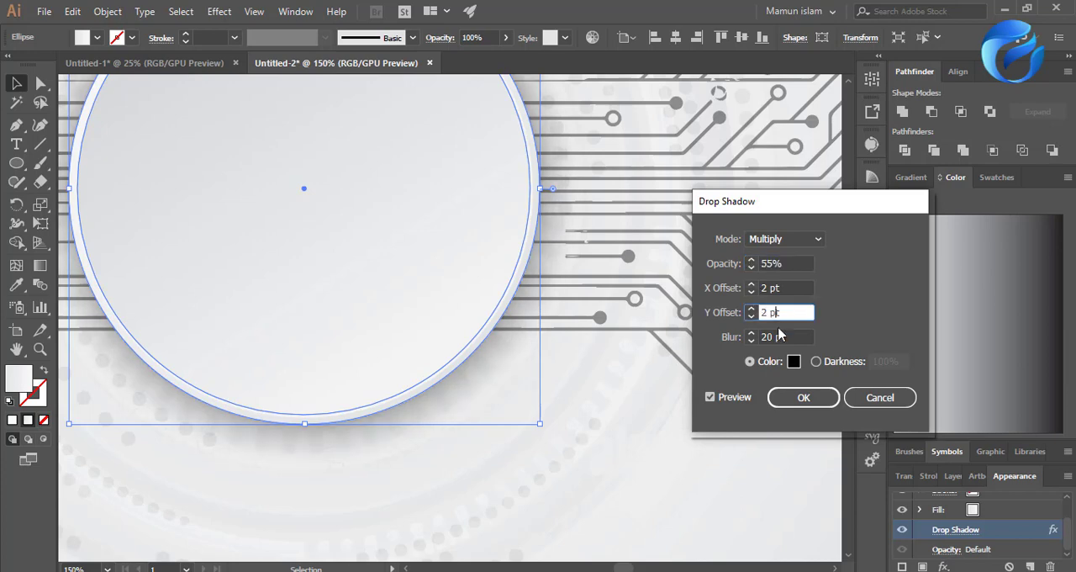
click(790, 400)
scroll(522, 411, down, 3)
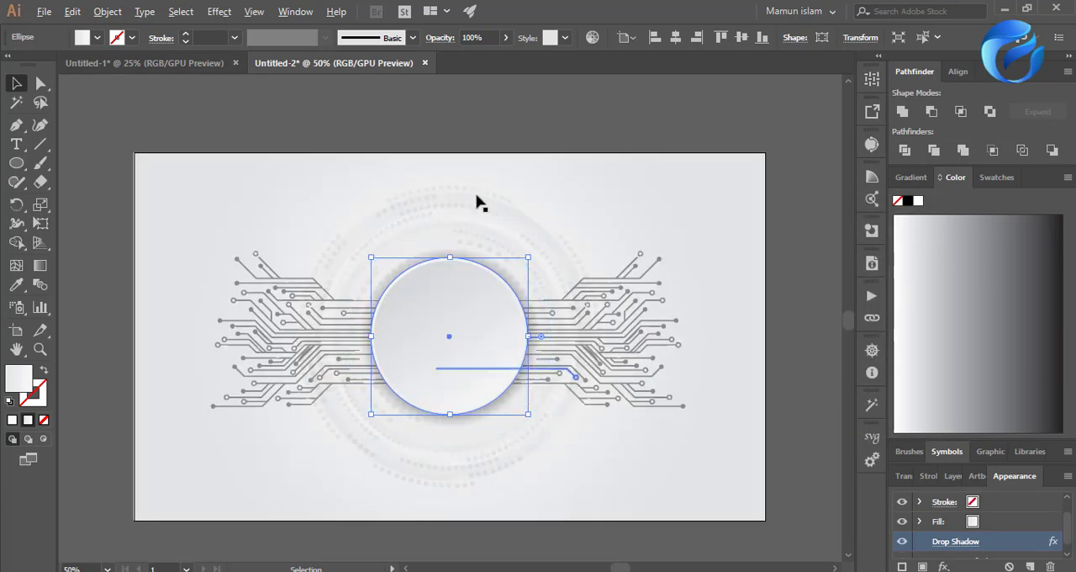
click(455, 118)
Enlarge the disc, circuit lines and technology circles together proportionally from their centre to nearly the artboard's width, and deselect them.
scroll(705, 334, down, 2)
scroll(681, 454, down, 1)
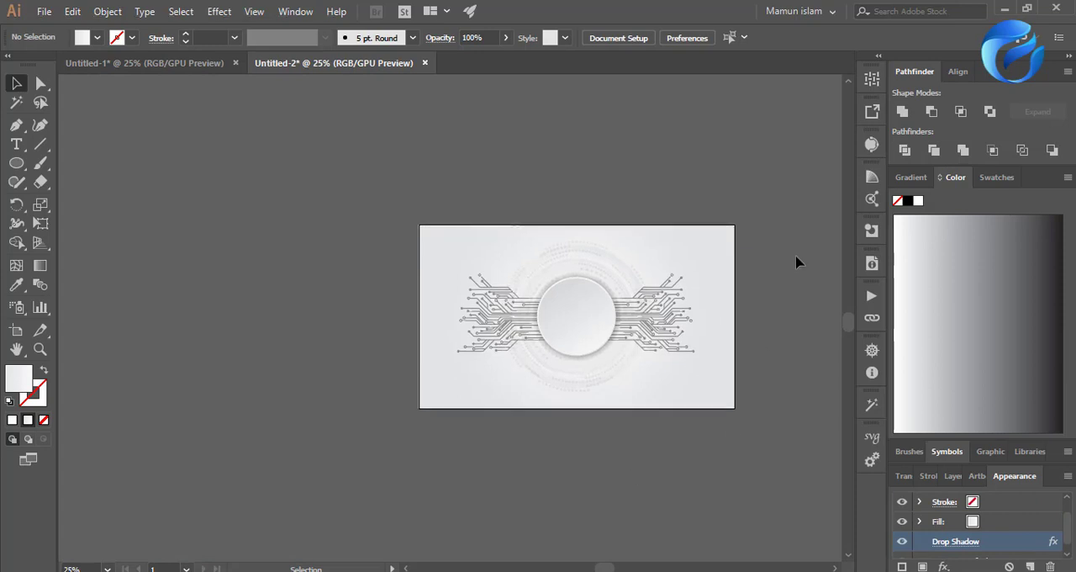
scroll(795, 261, up, 1)
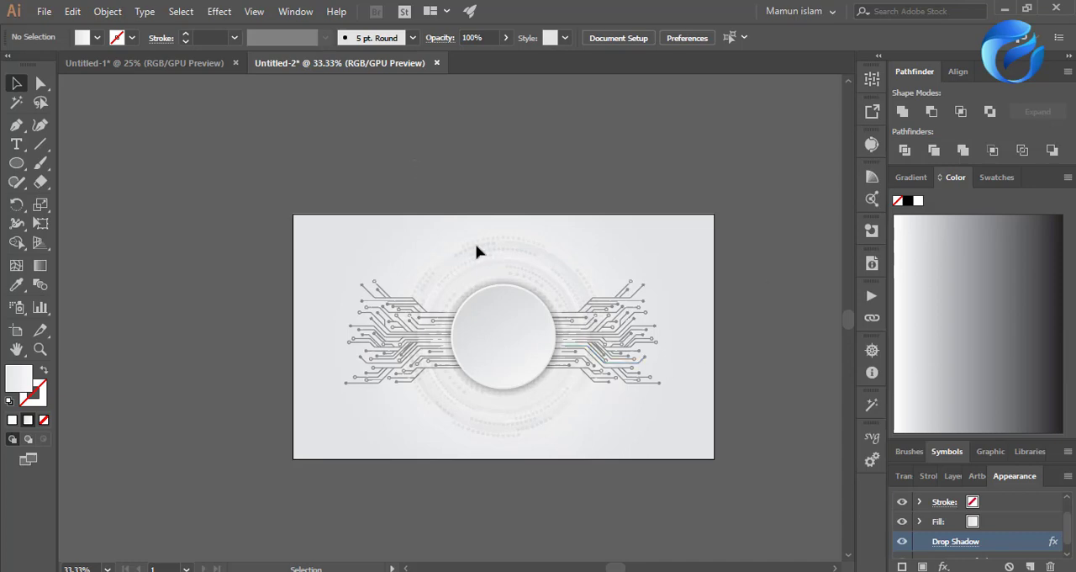
key(ctrl+a)
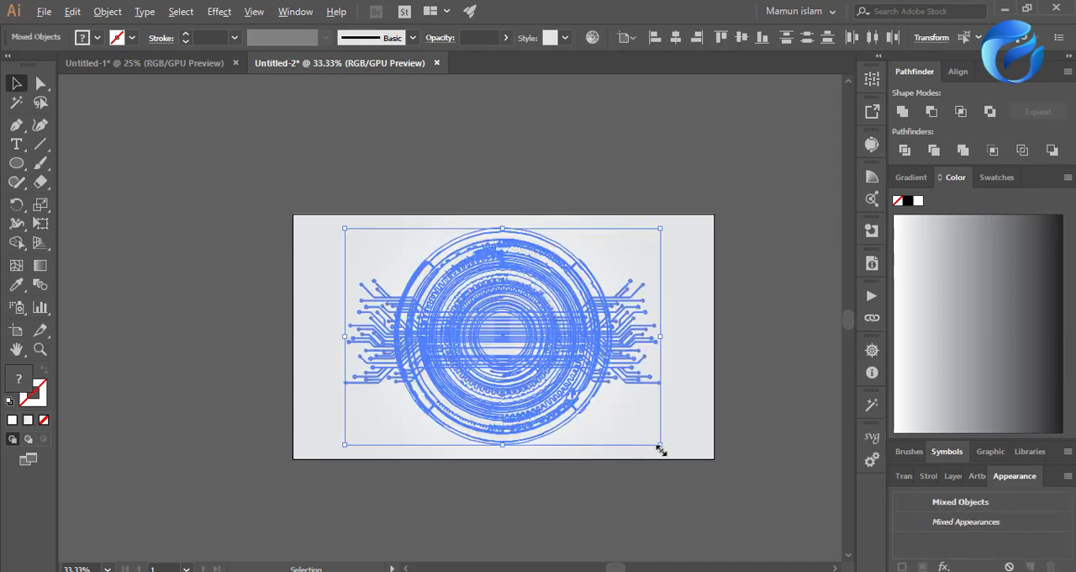
drag(661, 444, 703, 468)
drag(743, 392, 745, 390)
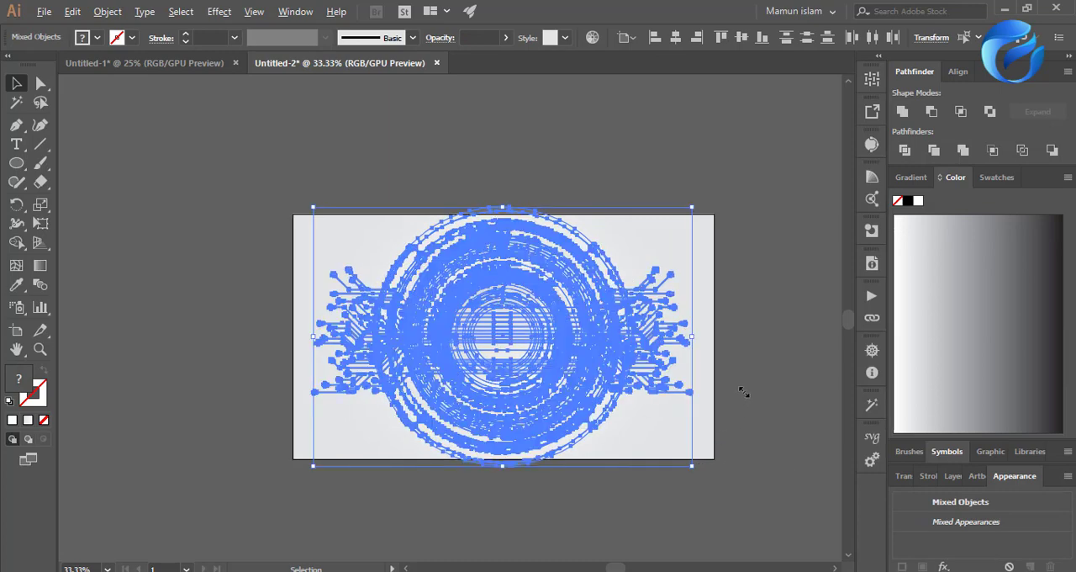
key(ctrl+shift+a)
scroll(655, 446, up, 1)
scroll(655, 449, down, 1)
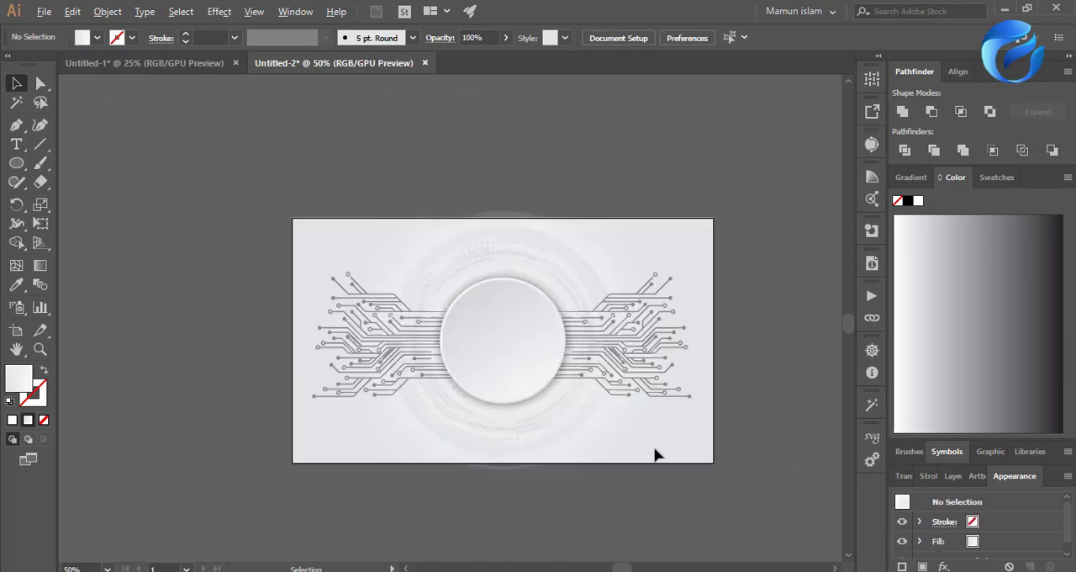